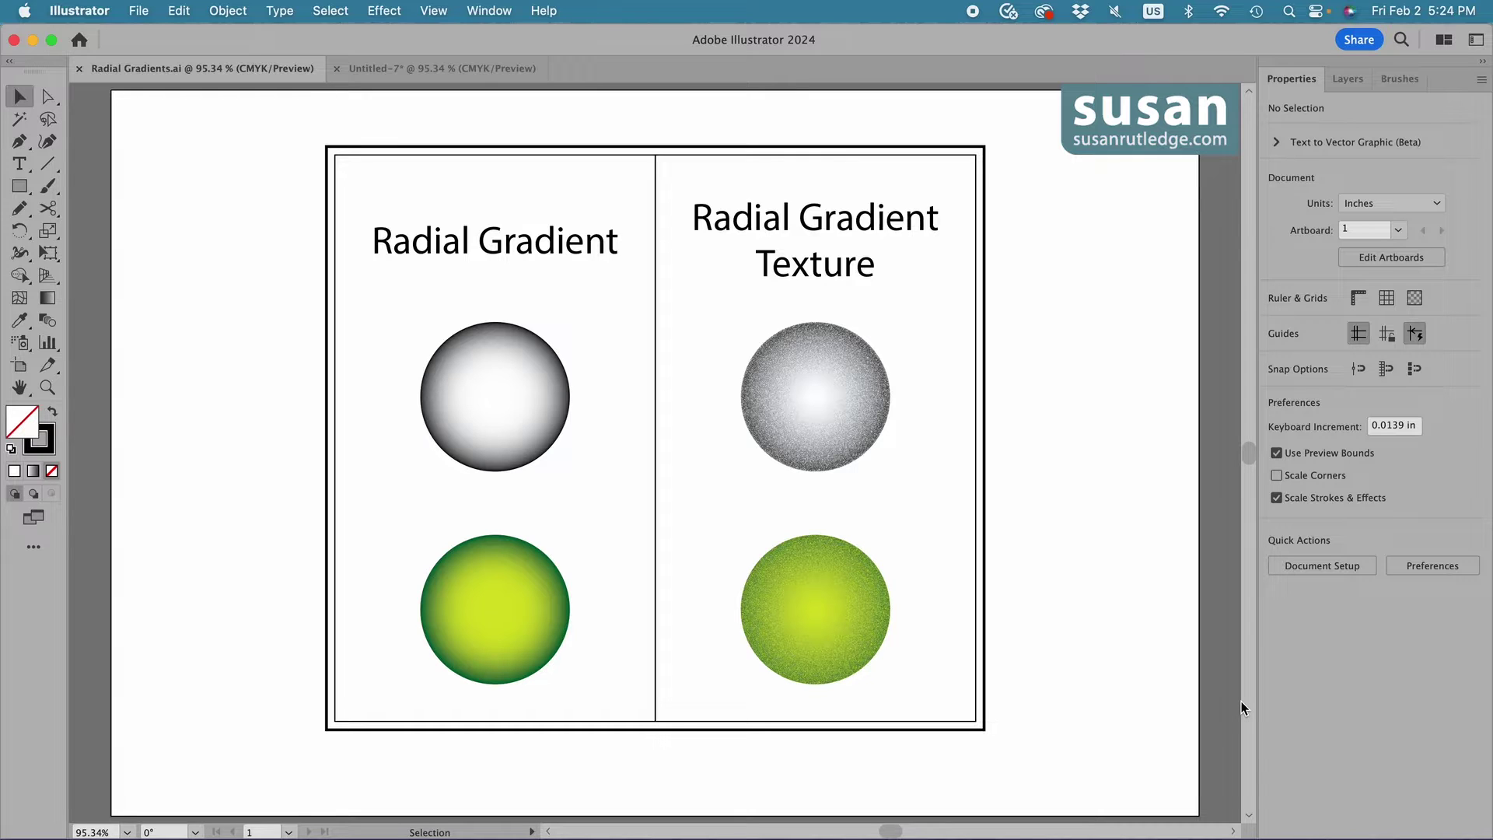
- On the blank Untitled-7 document, draw a circle about 4.92 inches across with the Ellipse Tool
left_click(449, 70)
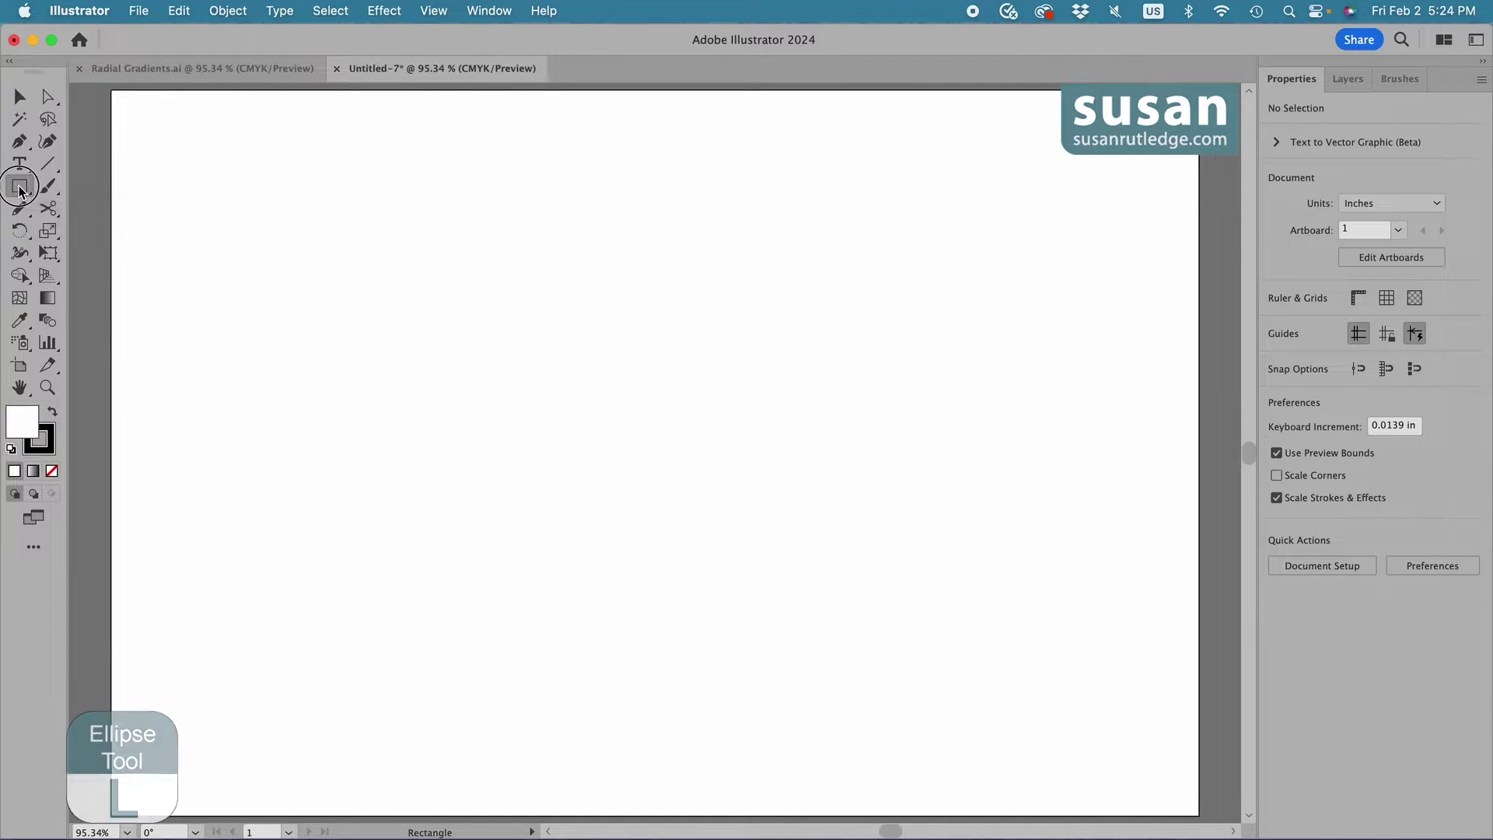
left_click_drag(19, 187, 136, 216)
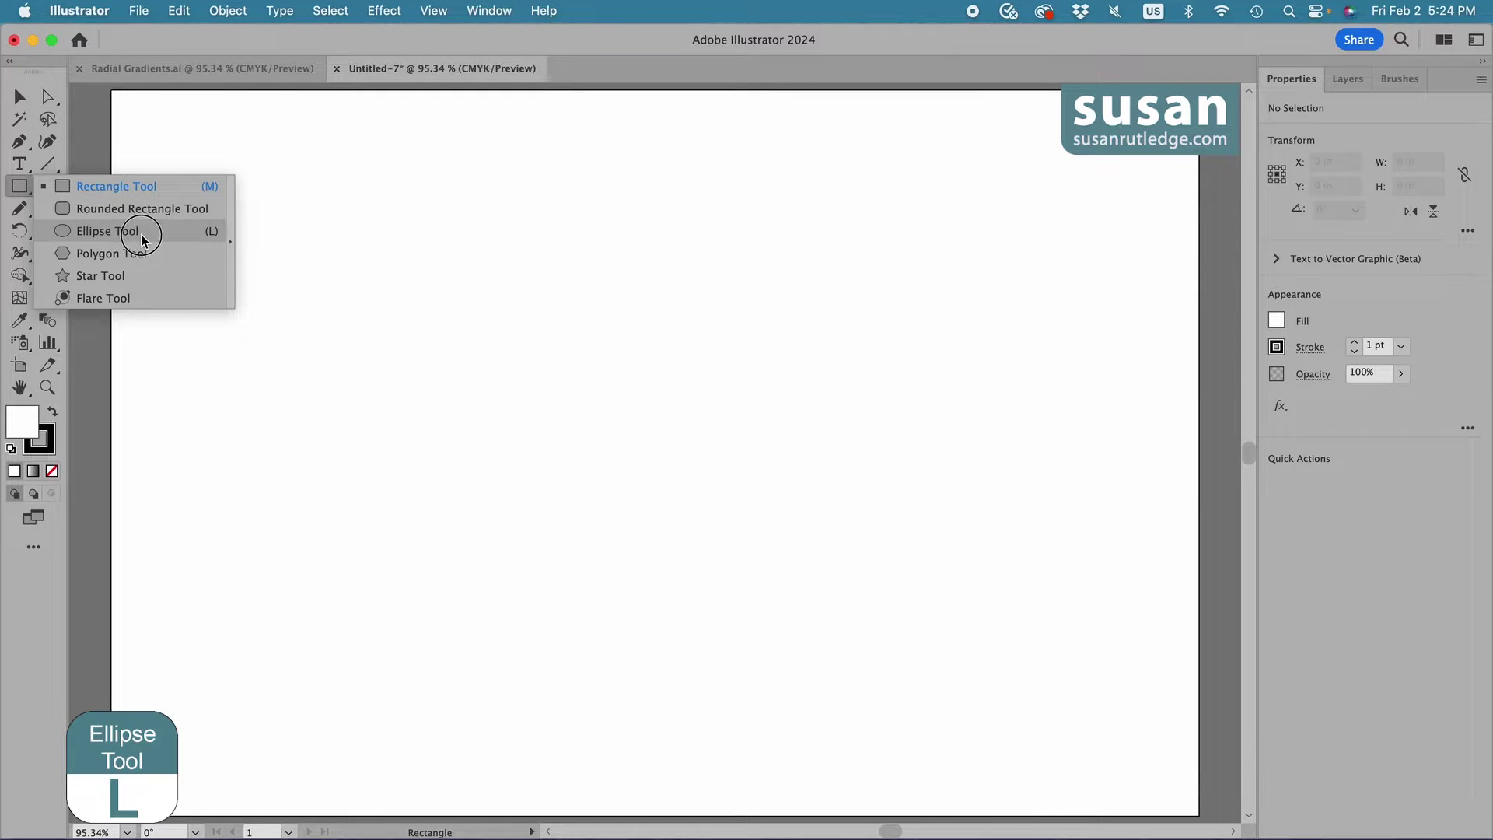
left_click(141, 235)
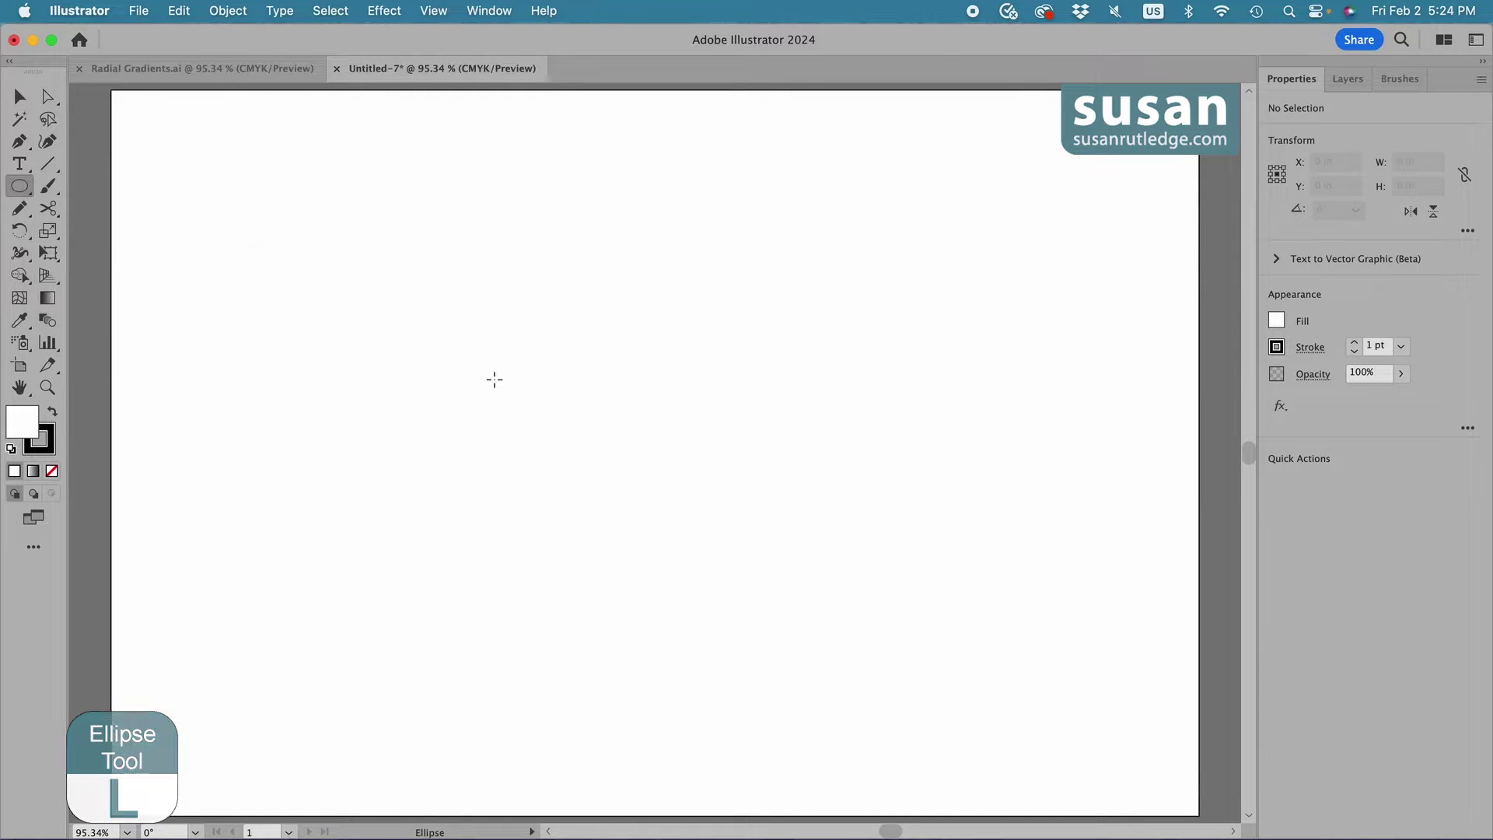
left_click_drag(494, 380, 613, 527)
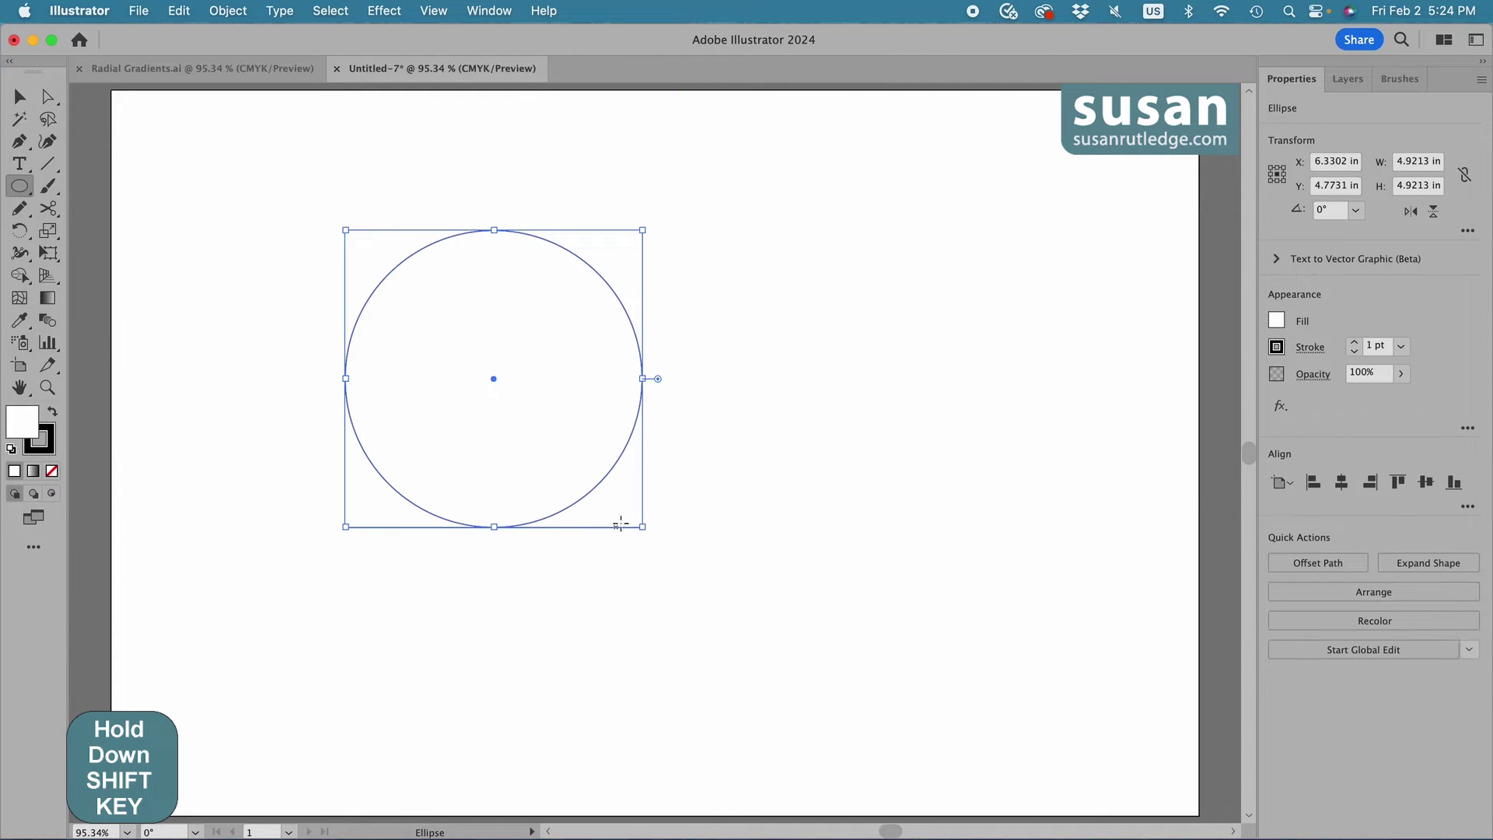
- Replace the circle's white fill with the White, Black gradient swatch
left_click(1276, 321)
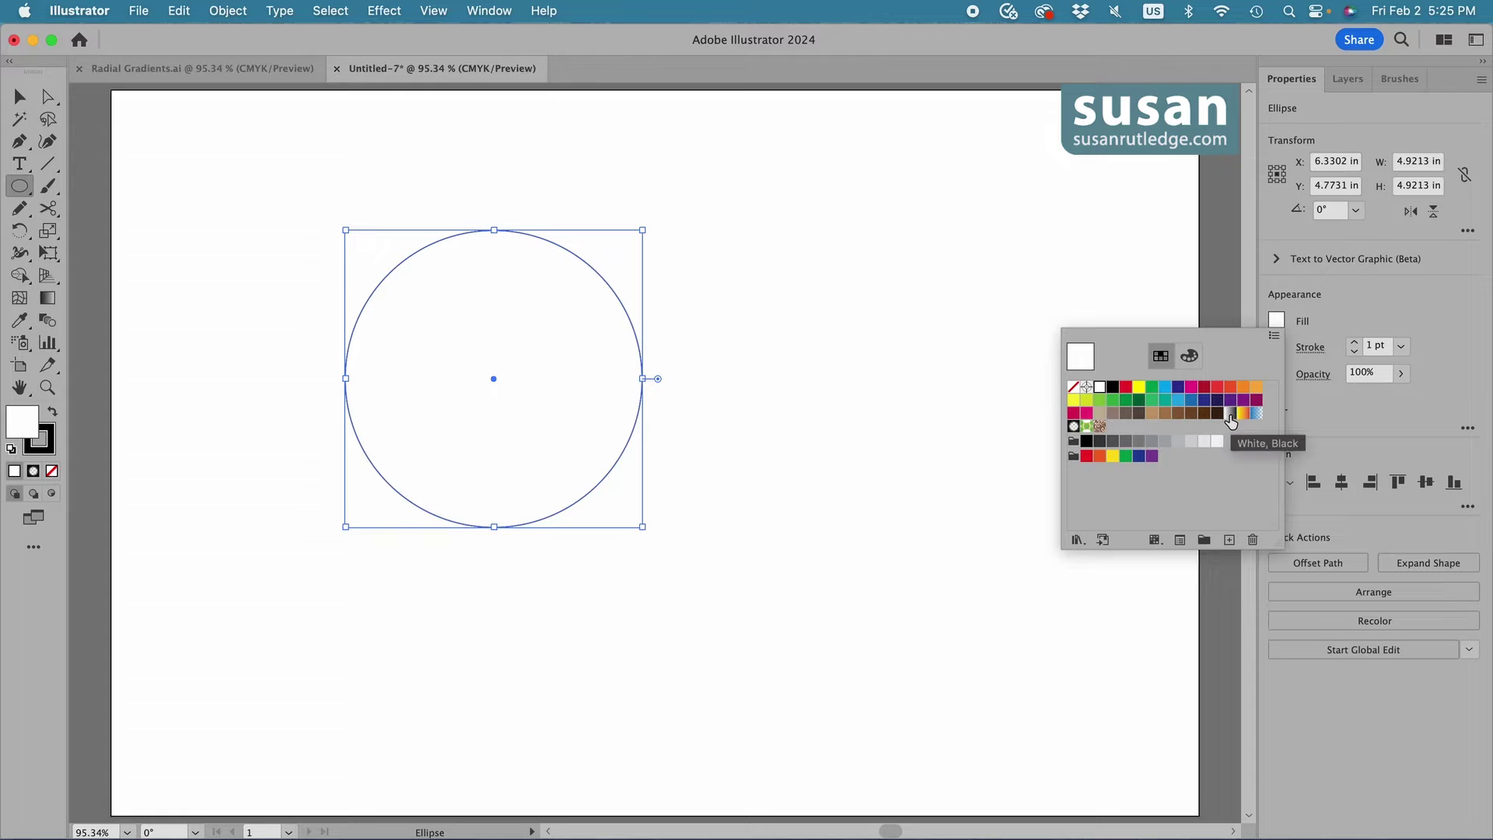
left_click(1230, 413)
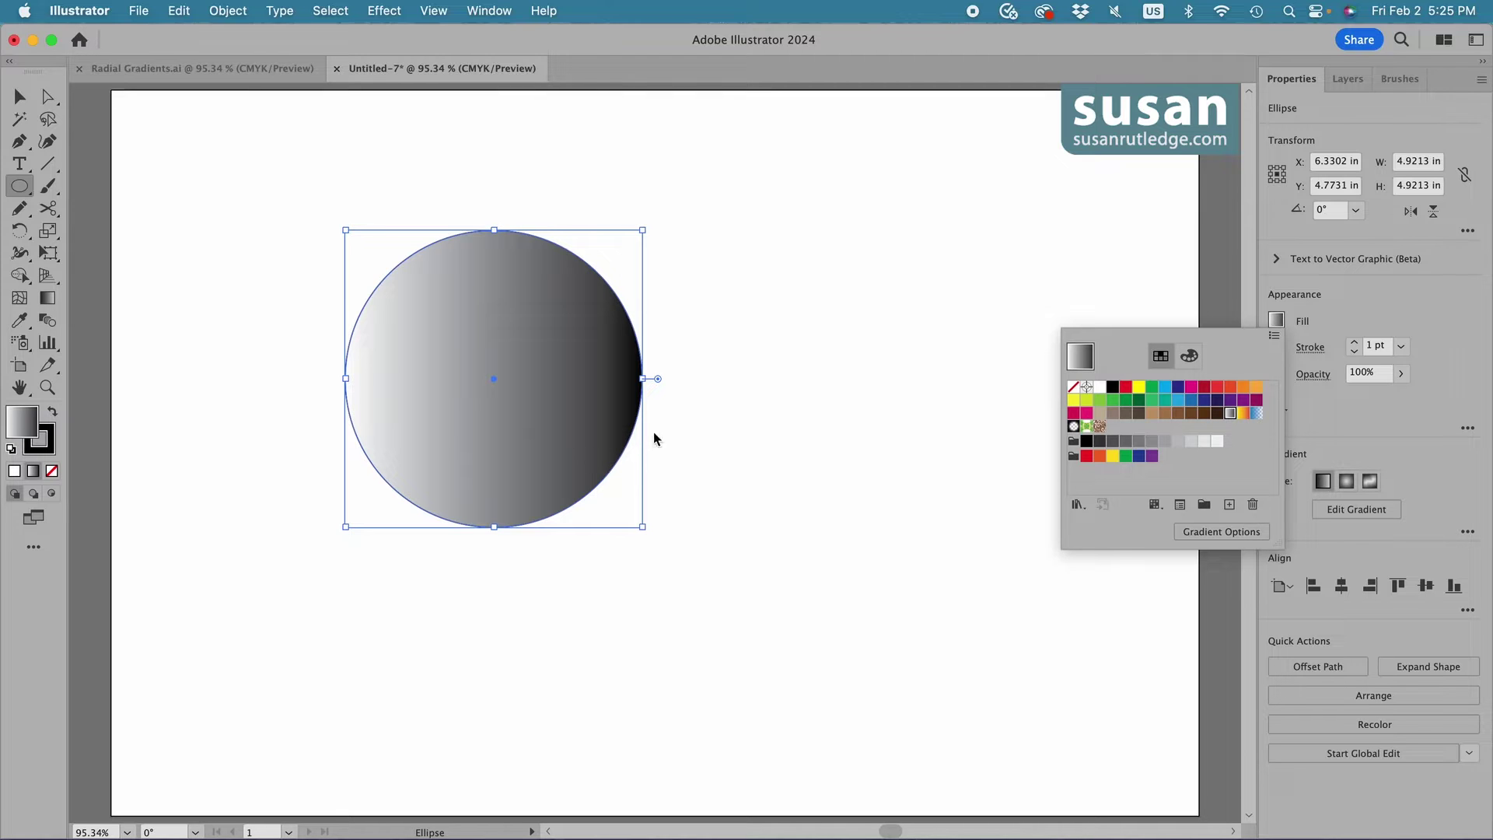
- Set the circle's gradient to Radial with its midpoint at about 71% for a broad white centre
left_click(1222, 535)
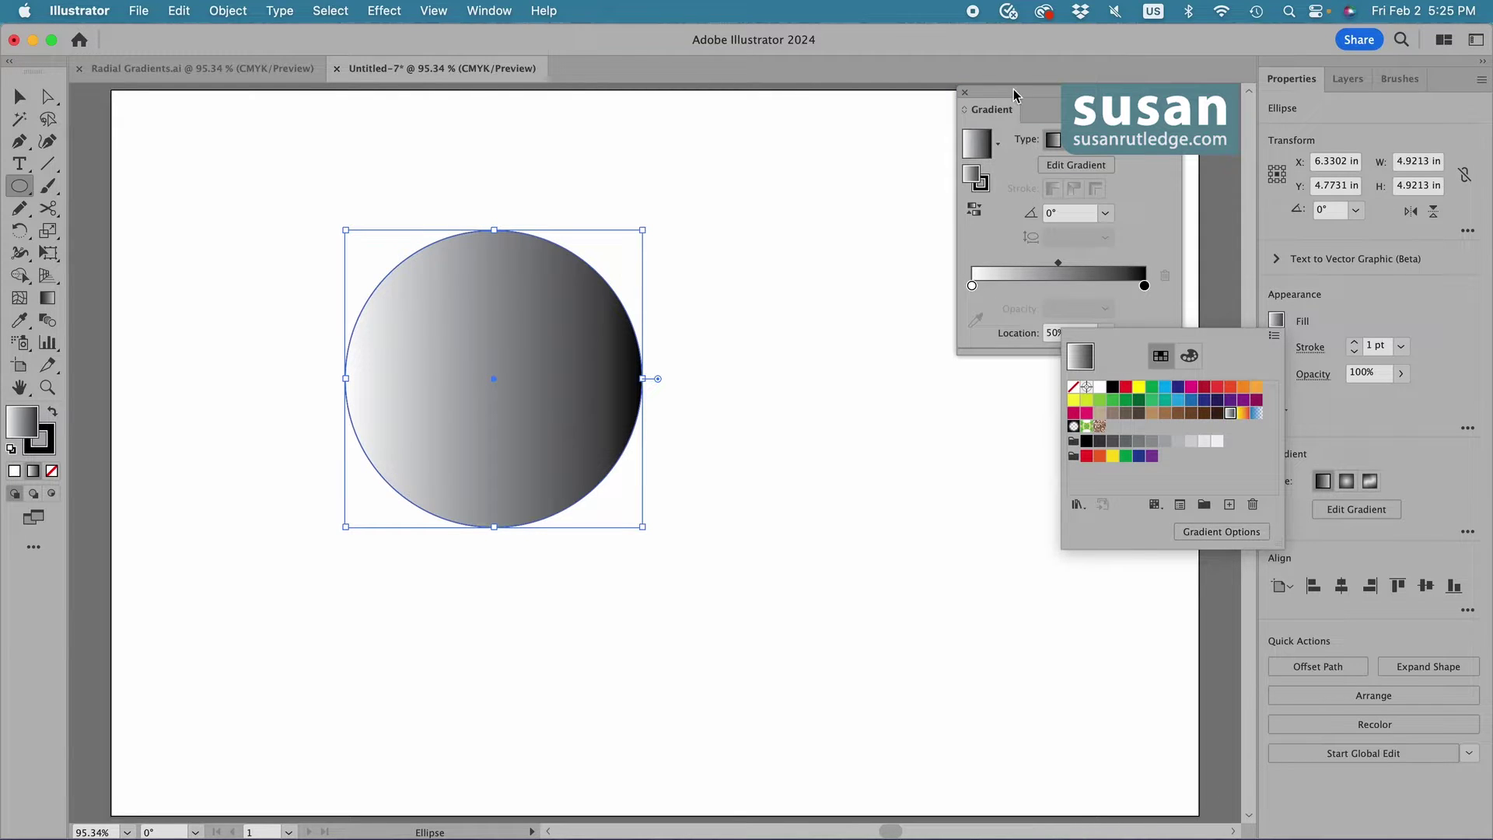
left_click_drag(1003, 100, 917, 95)
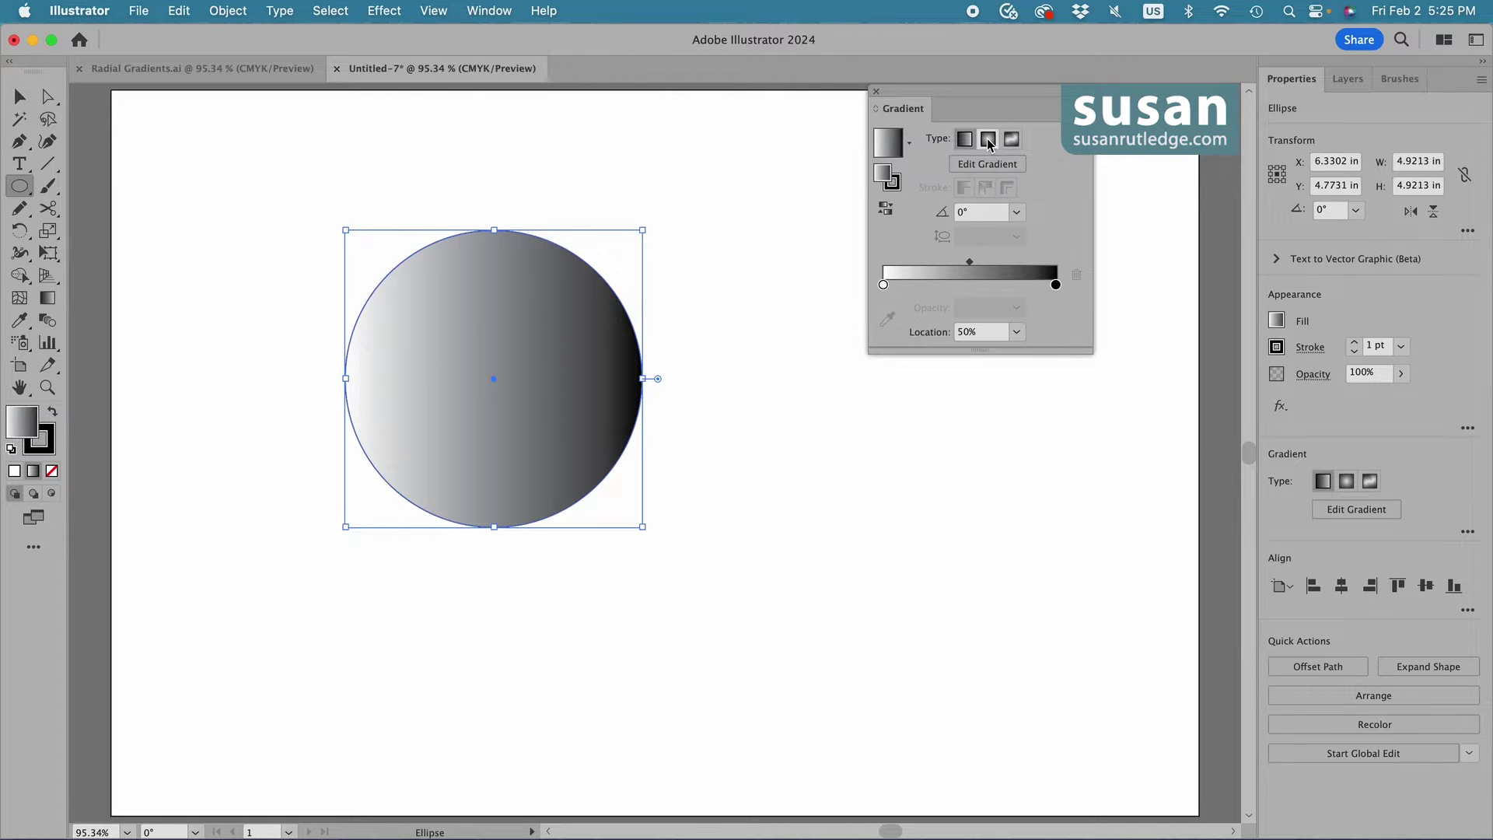
left_click(987, 140)
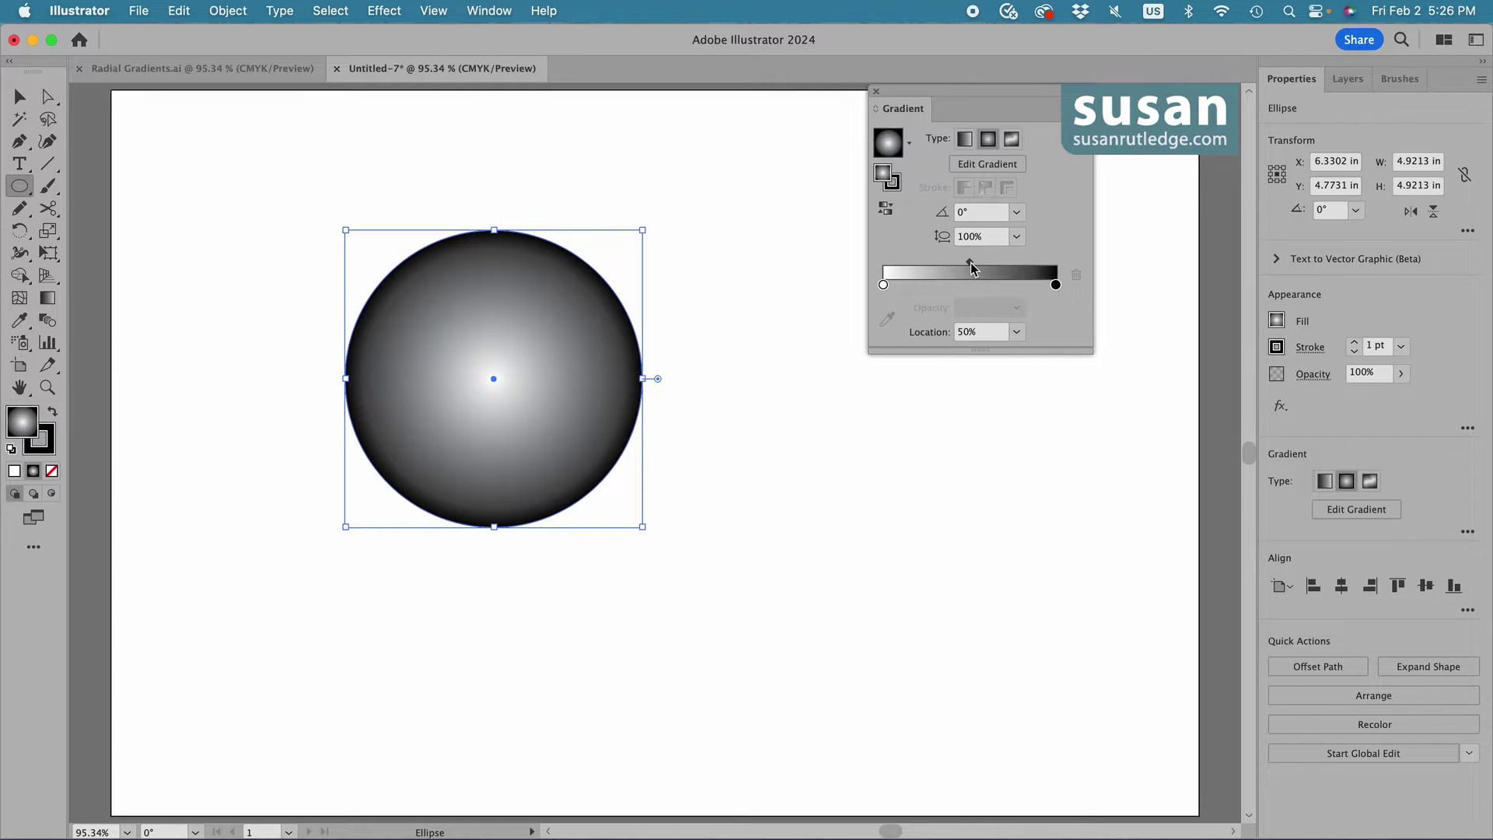
left_click_drag(971, 268, 1005, 270)
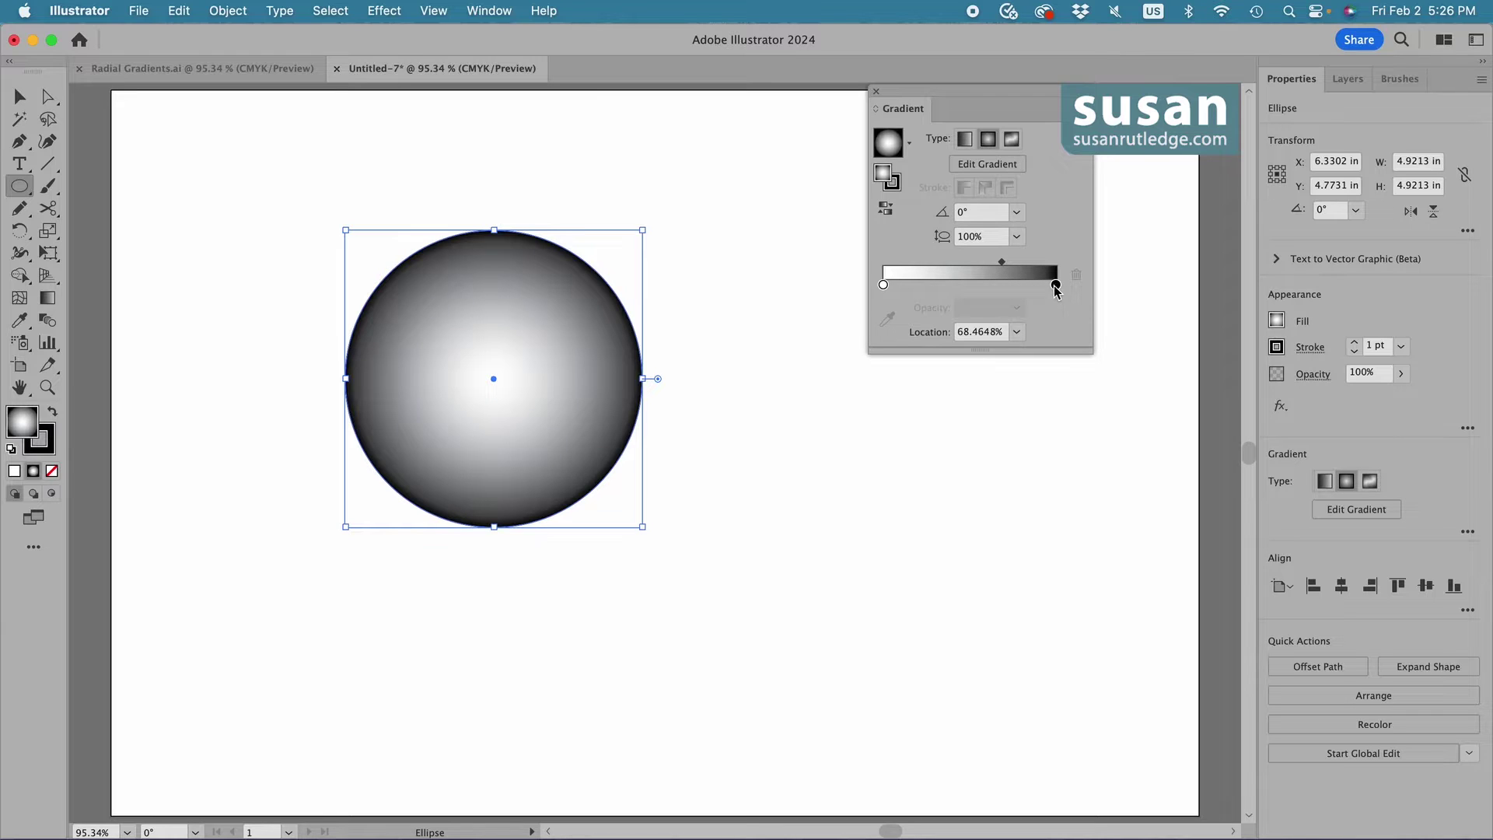
left_click_drag(1002, 265, 952, 265)
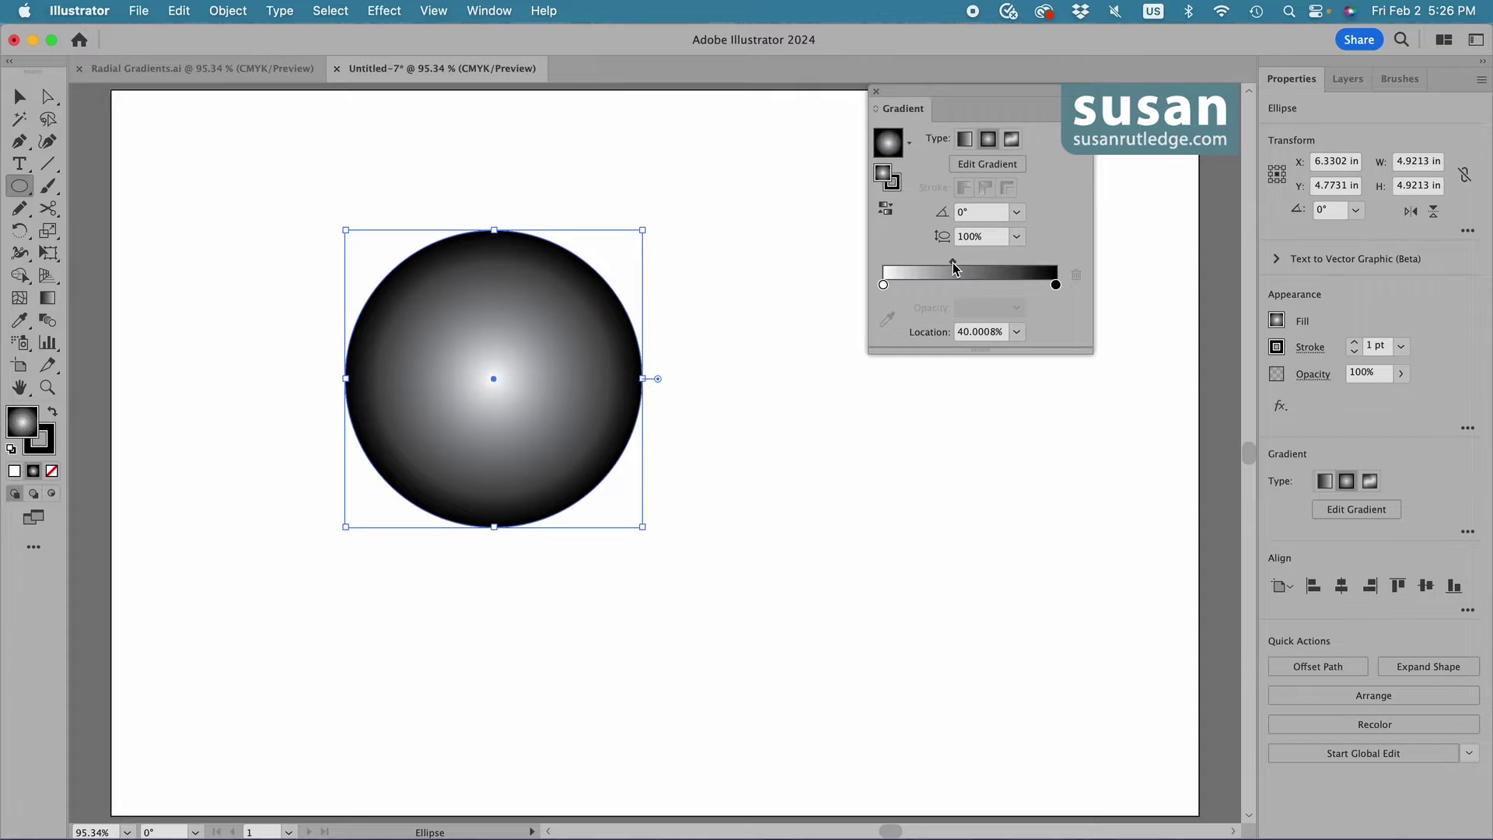
left_click_drag(954, 263, 1006, 263)
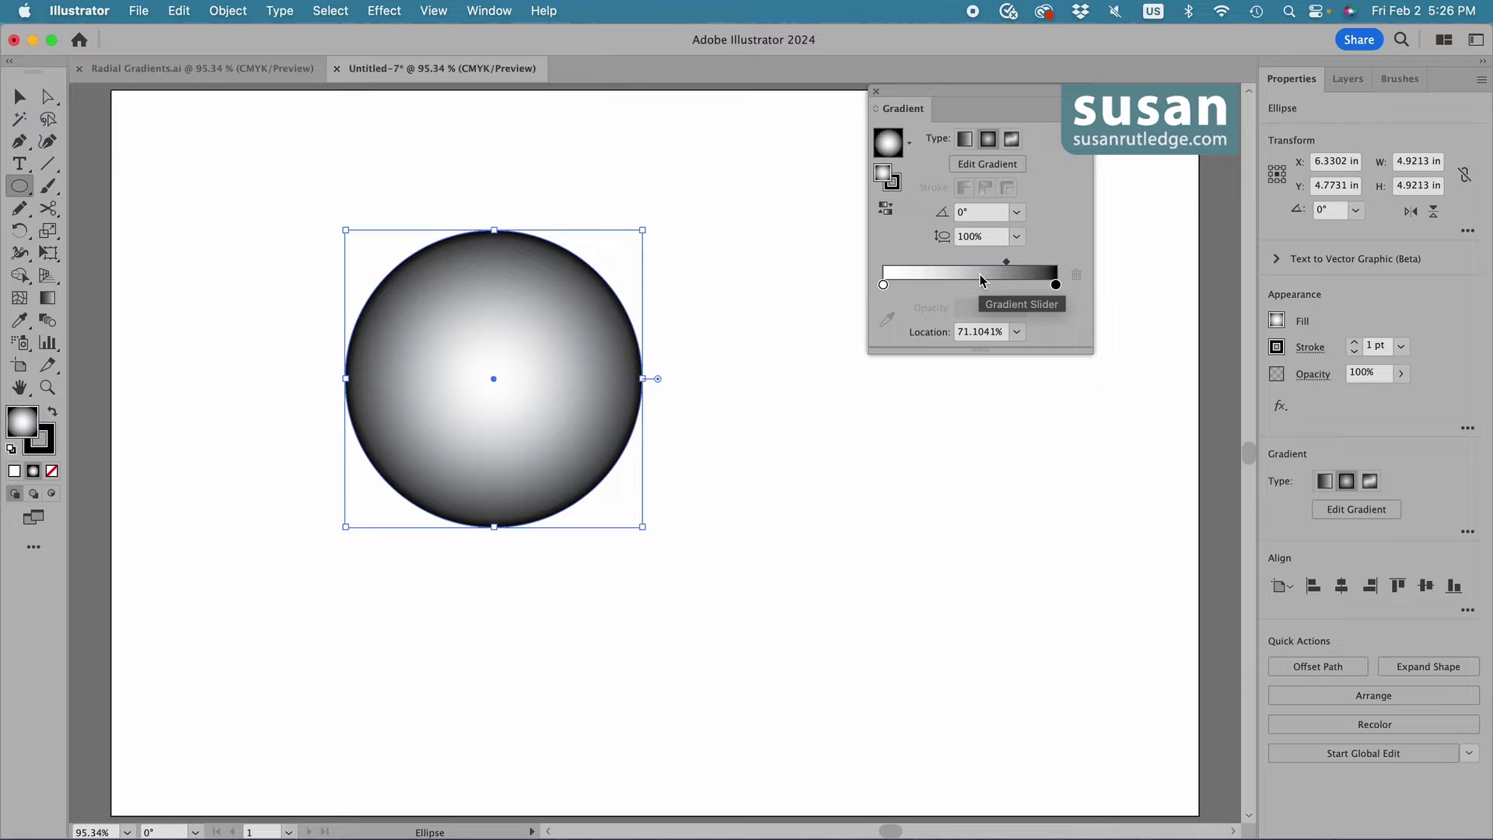
- Show the Graphic Styles panel and delete every preset style except the default
left_click(482, 12)
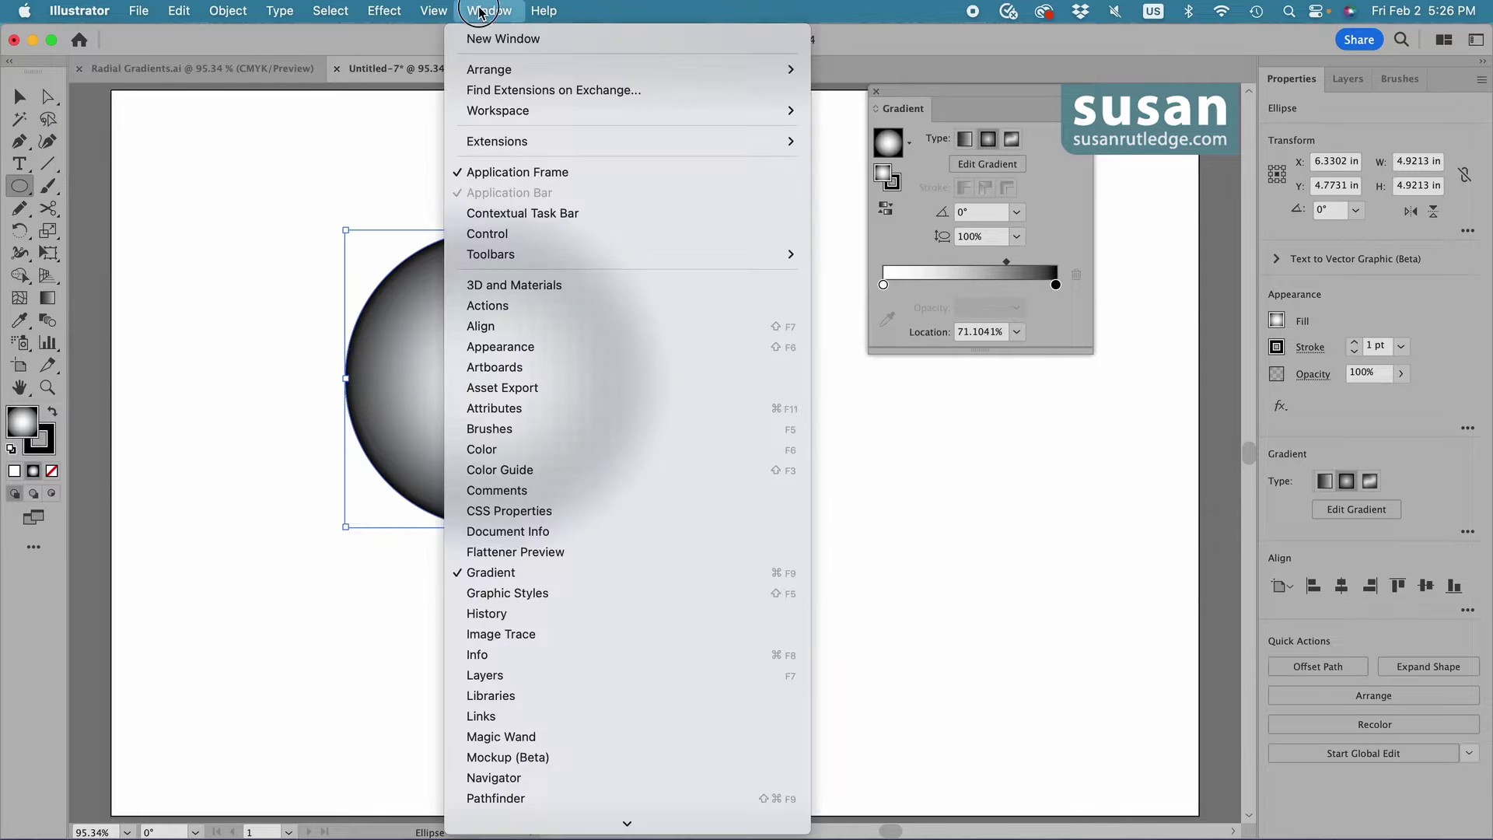
left_click(543, 595)
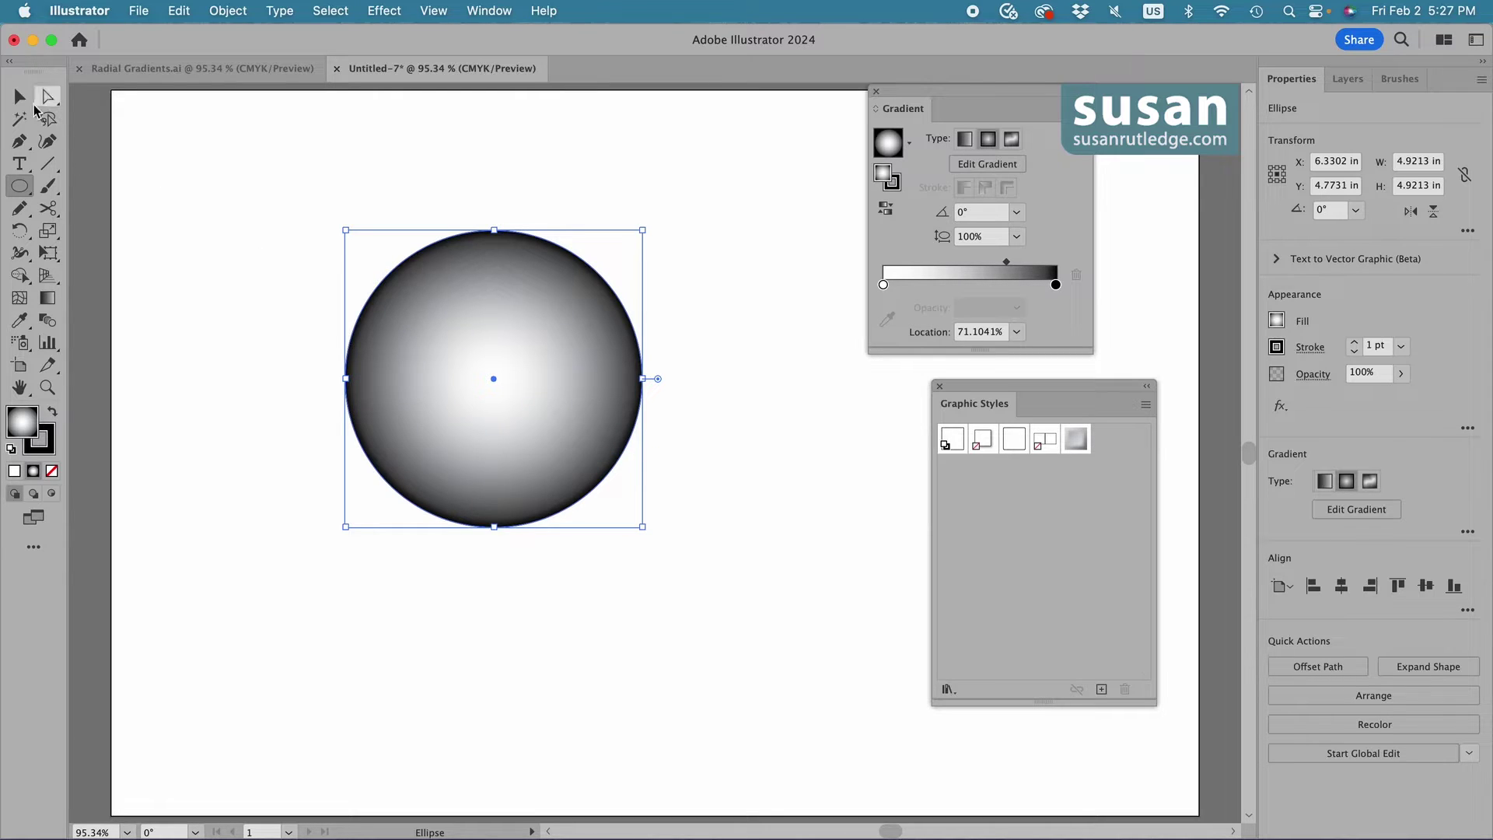
left_click(20, 96)
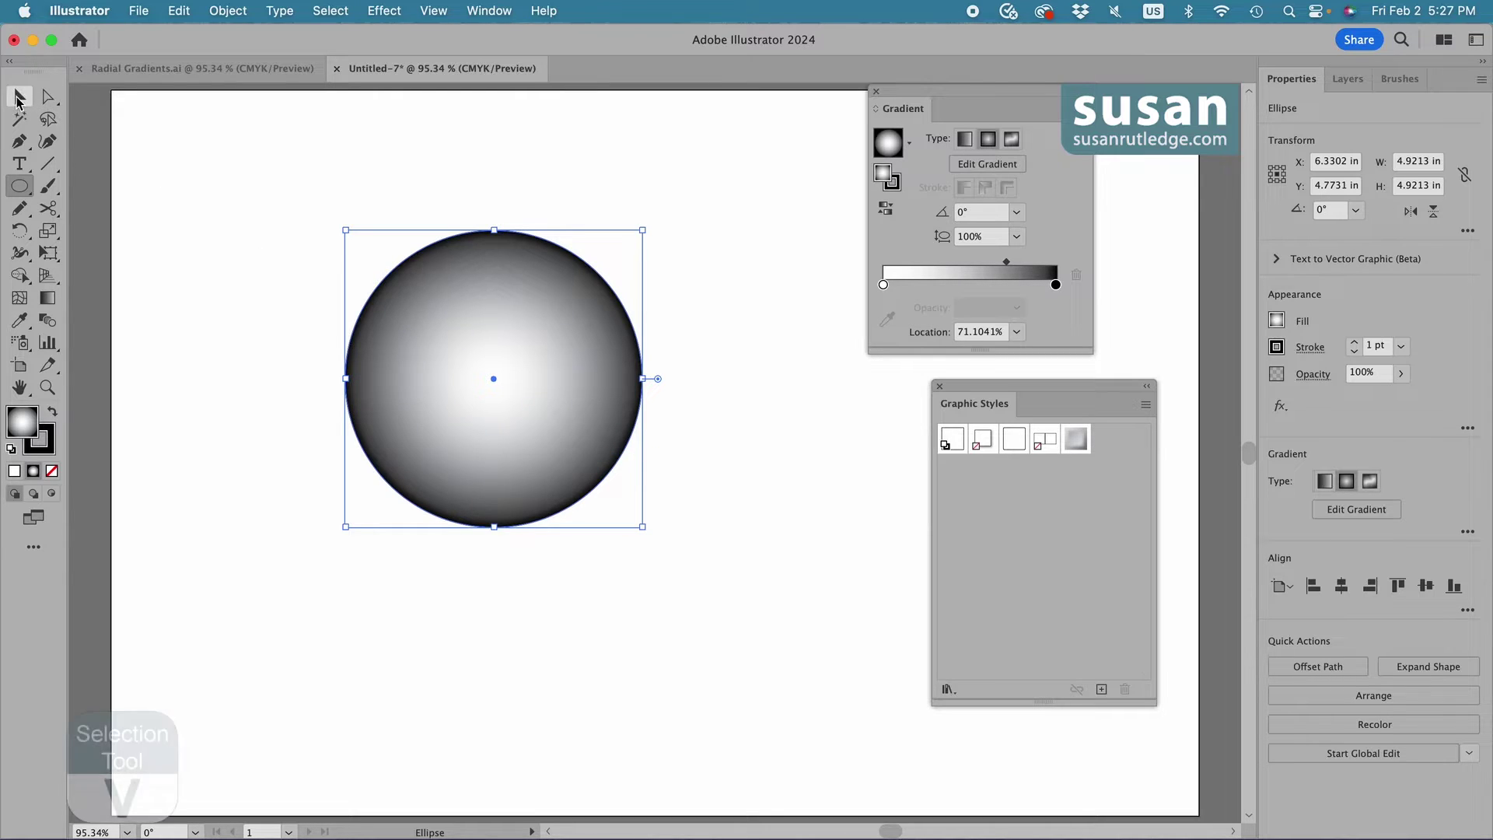
left_click(689, 368)
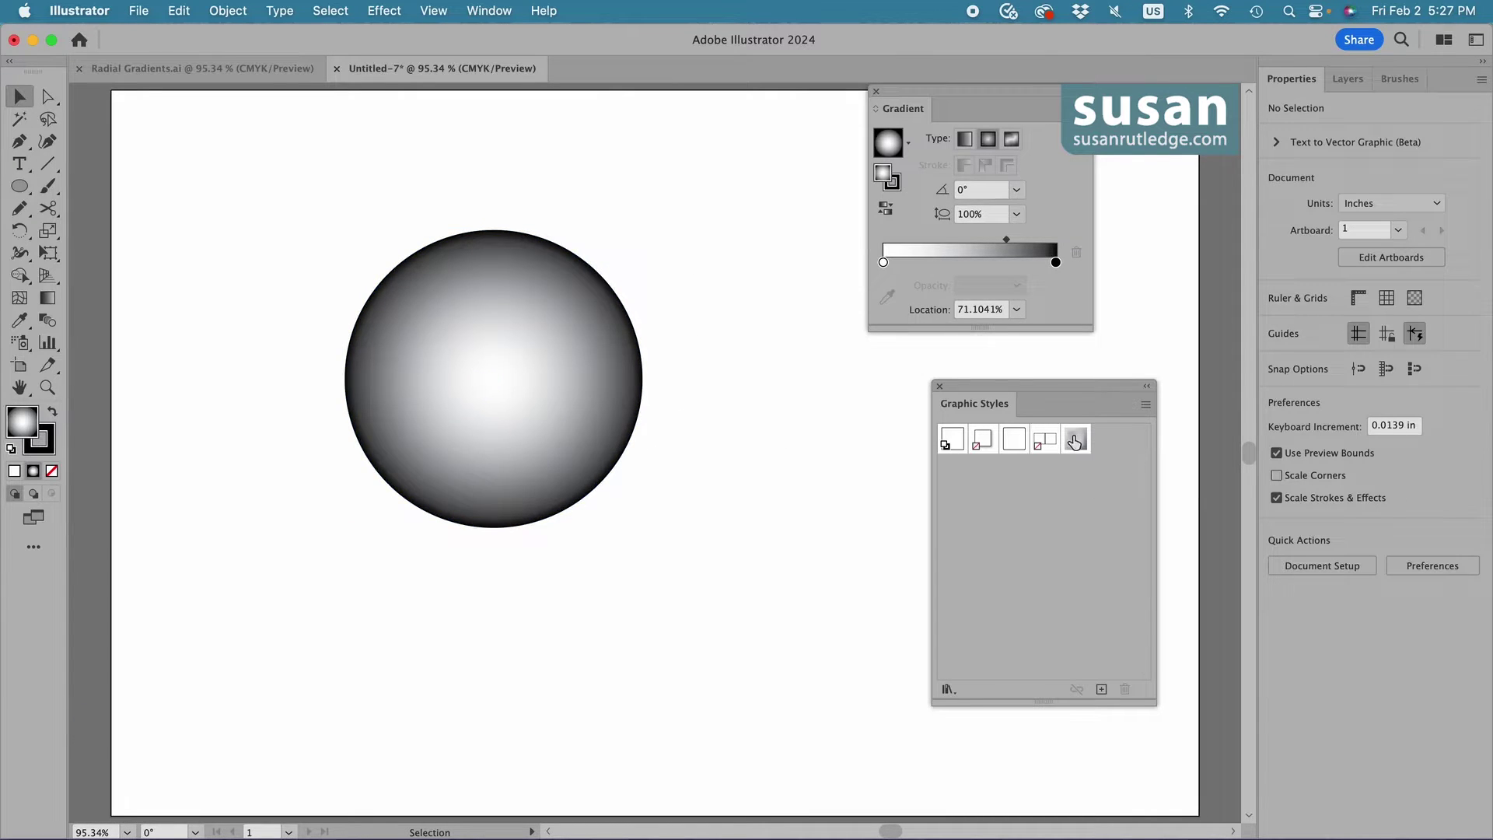
left_click(951, 440)
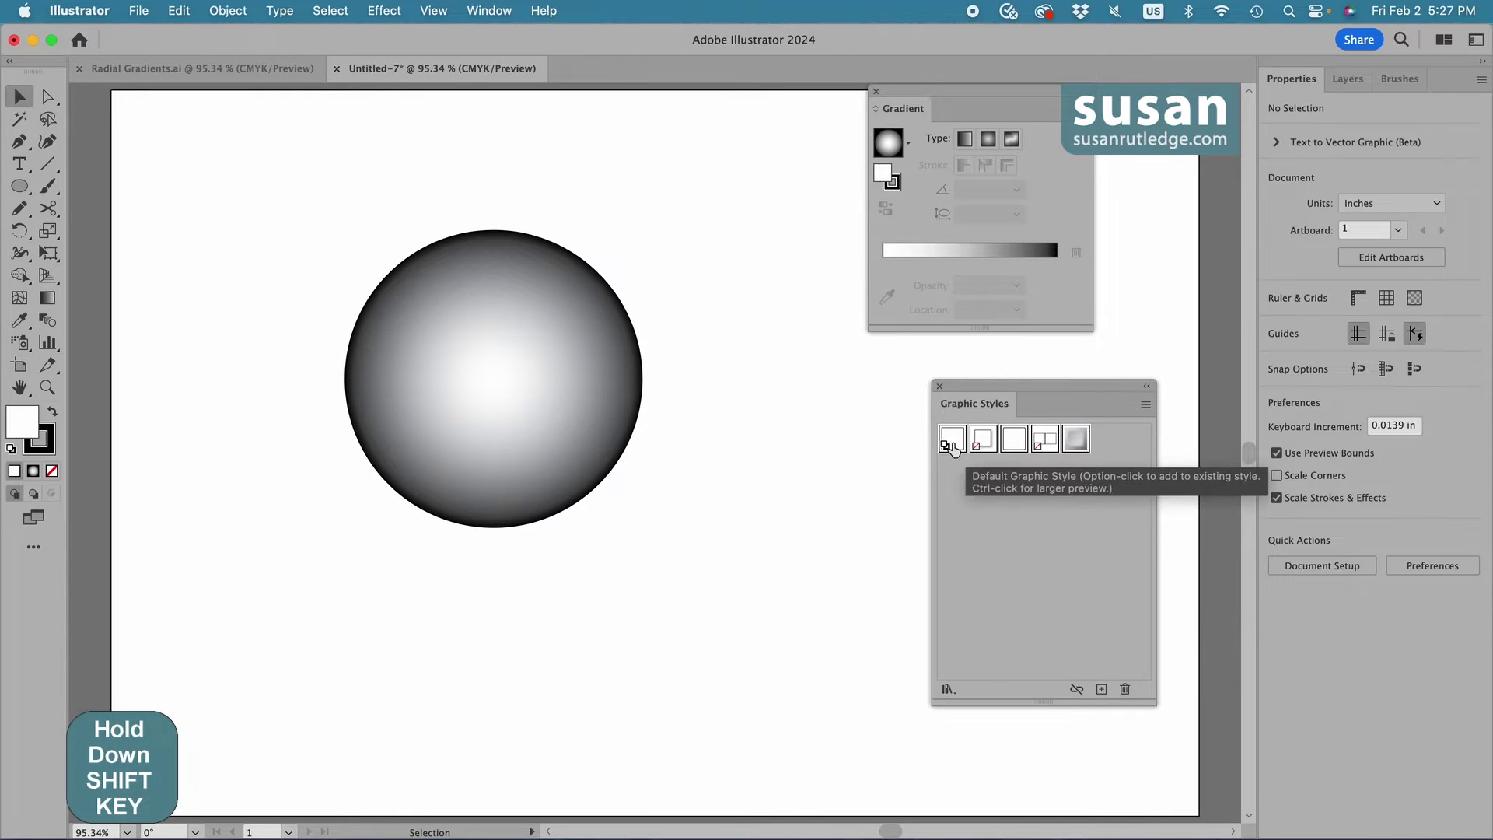
left_click(1124, 689)
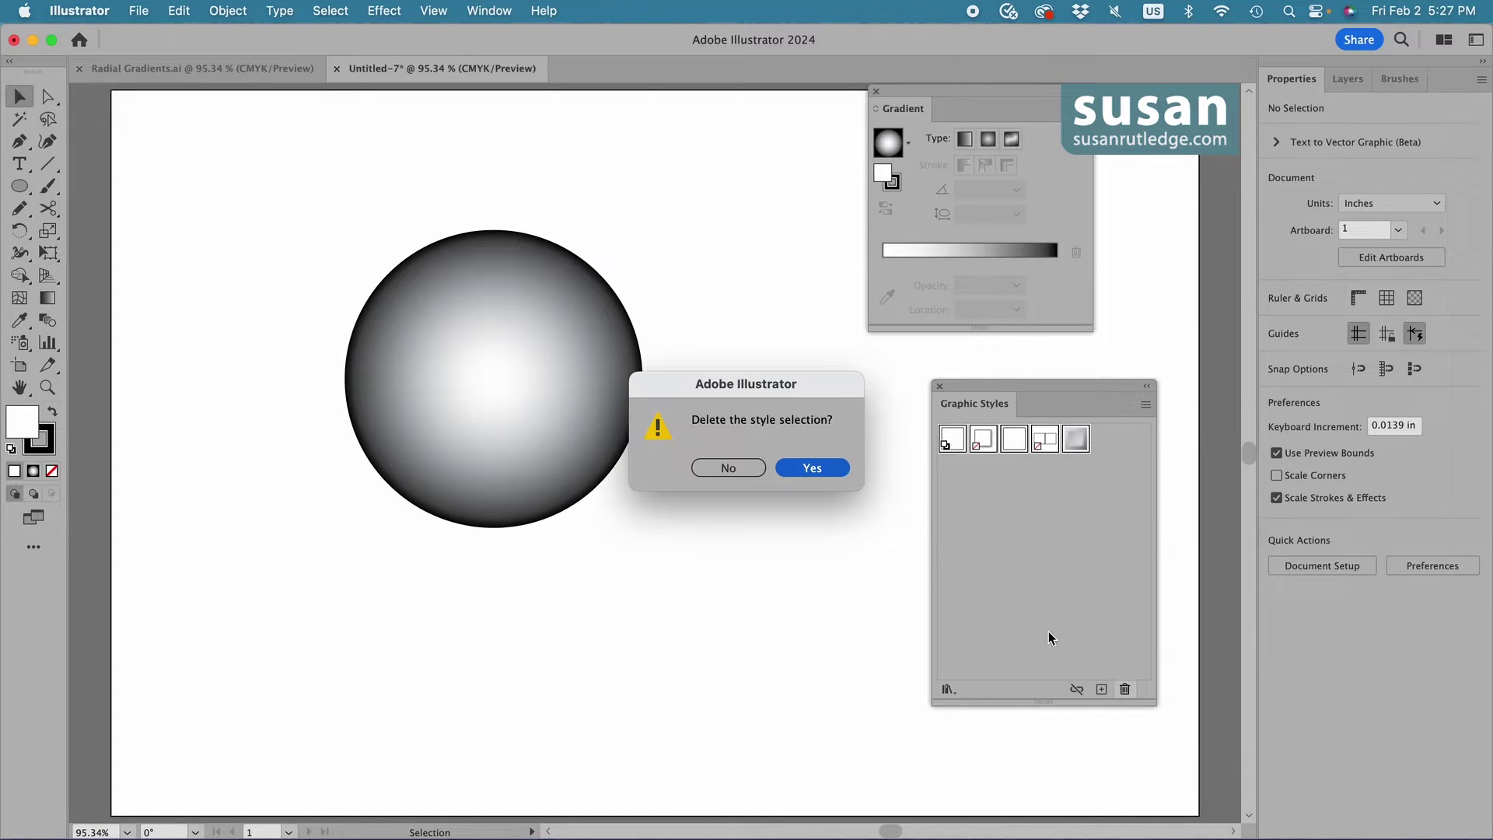
left_click(814, 469)
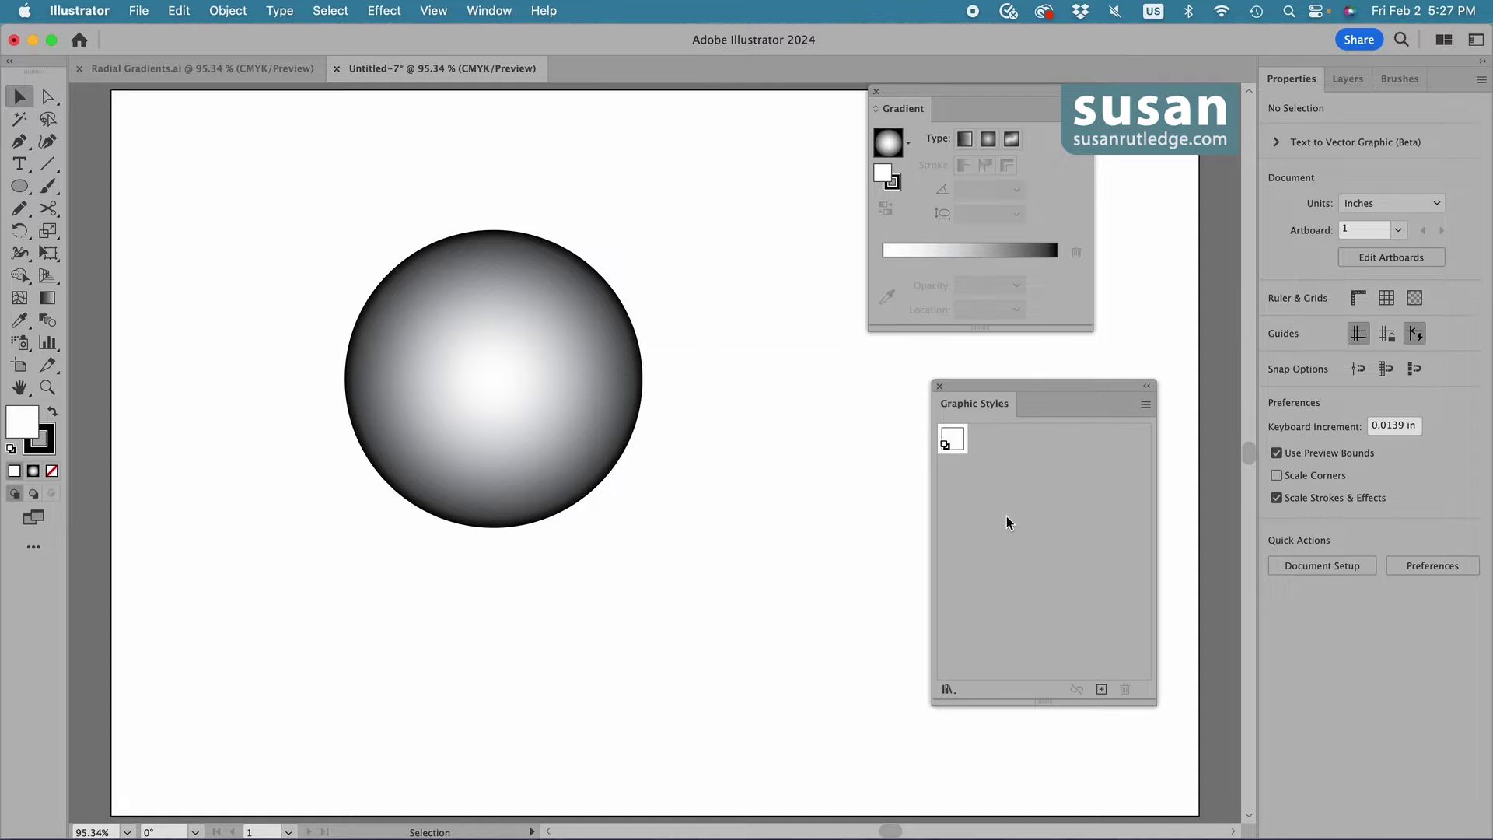
- Add the radial-gradient circle to Graphic Styles as a new style named 'Light Gradient'
left_click(572, 374)
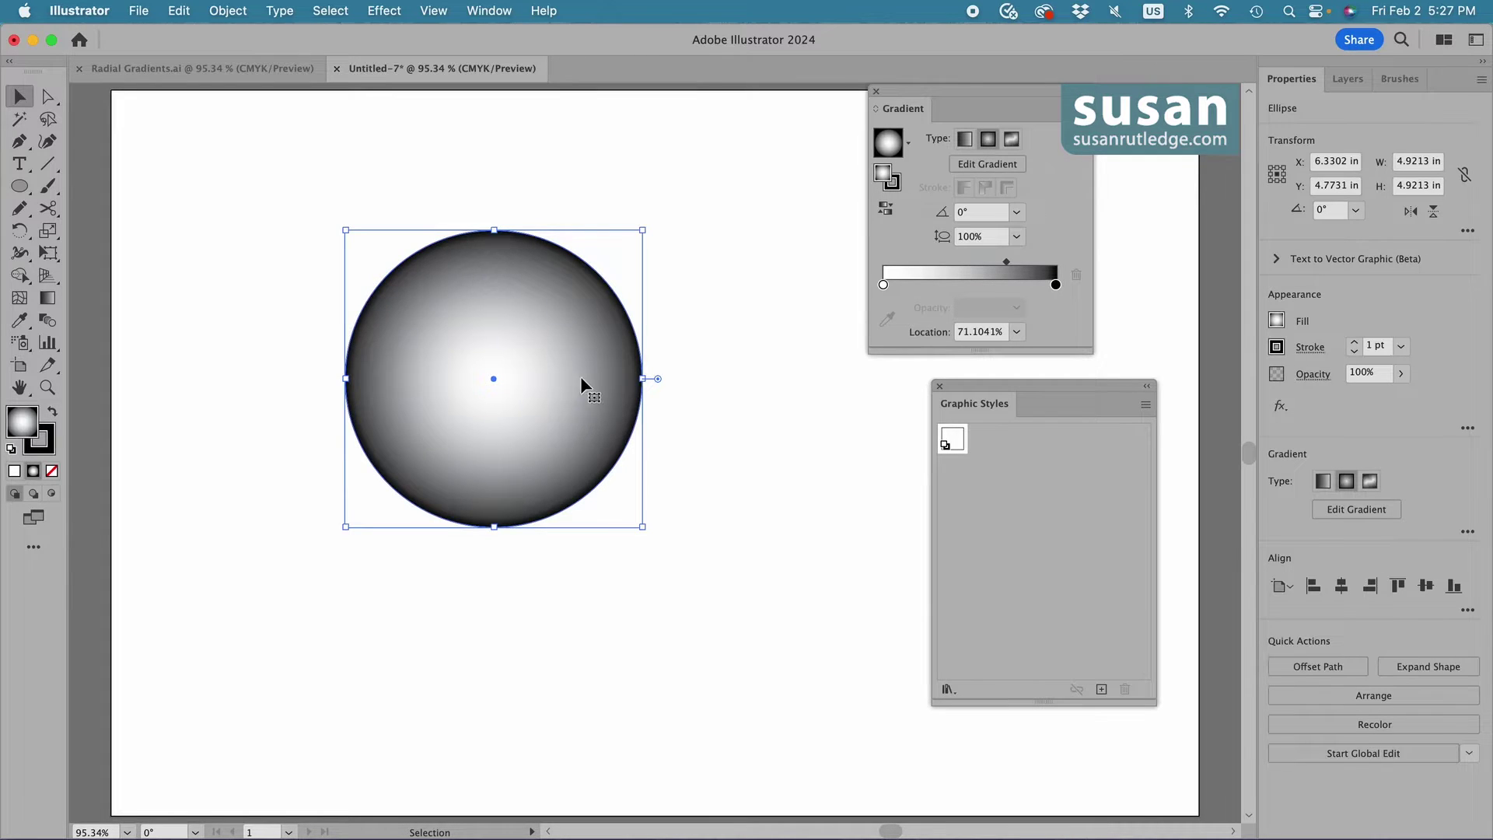
mouse_move(580, 375)
left_mouse_down()
mouse_move(748, 465)
mouse_move(981, 435)
left_mouse_up()
double_click(986, 438)
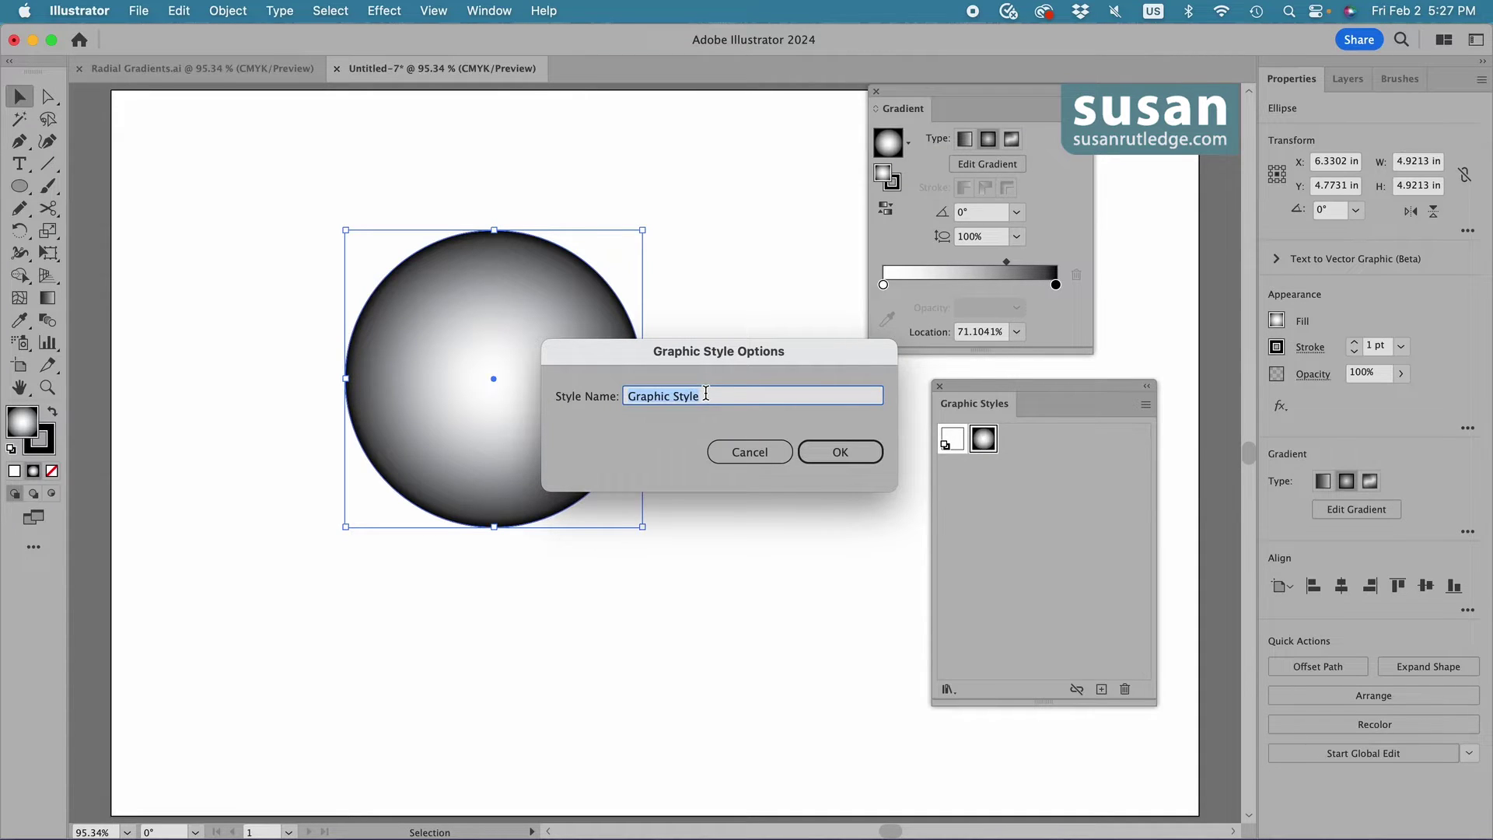
type("Light Gradient")
left_click(842, 452)
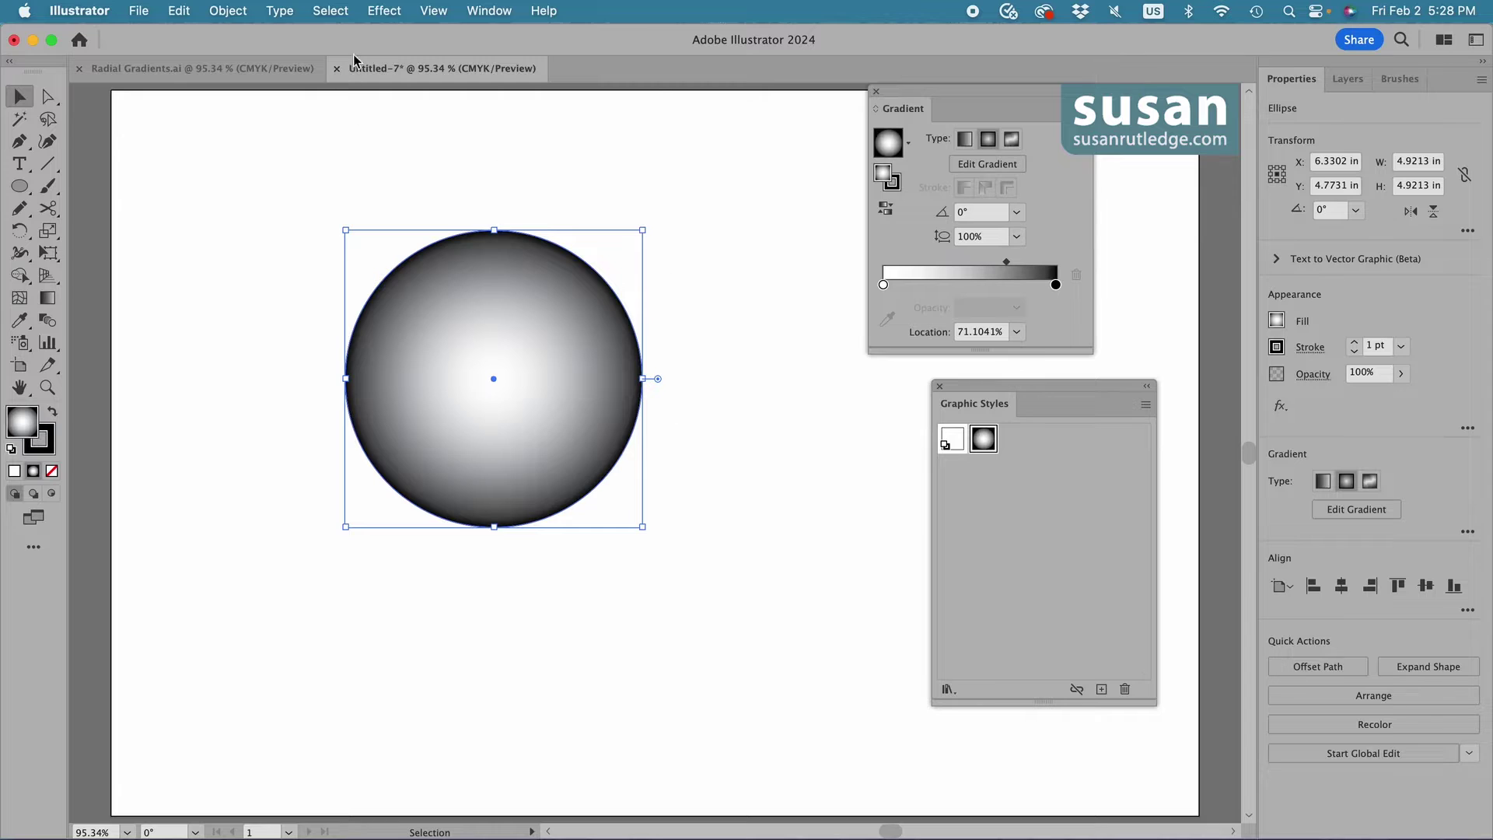
- Apply Effect > Texture > Grain with Sprinkles type, Intensity 50 and Contrast 50
left_click(384, 12)
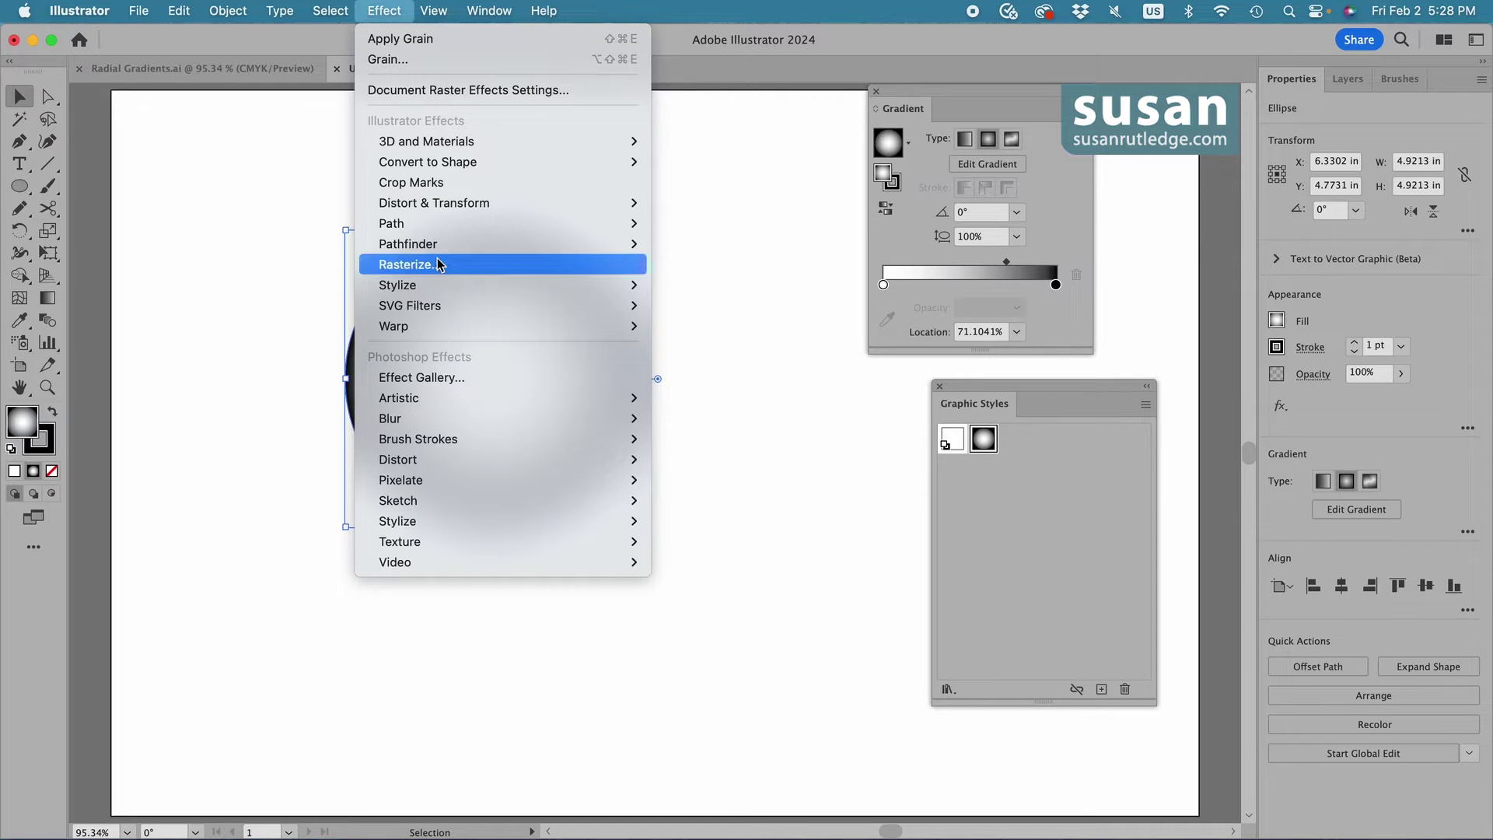
mouse_move(399, 541)
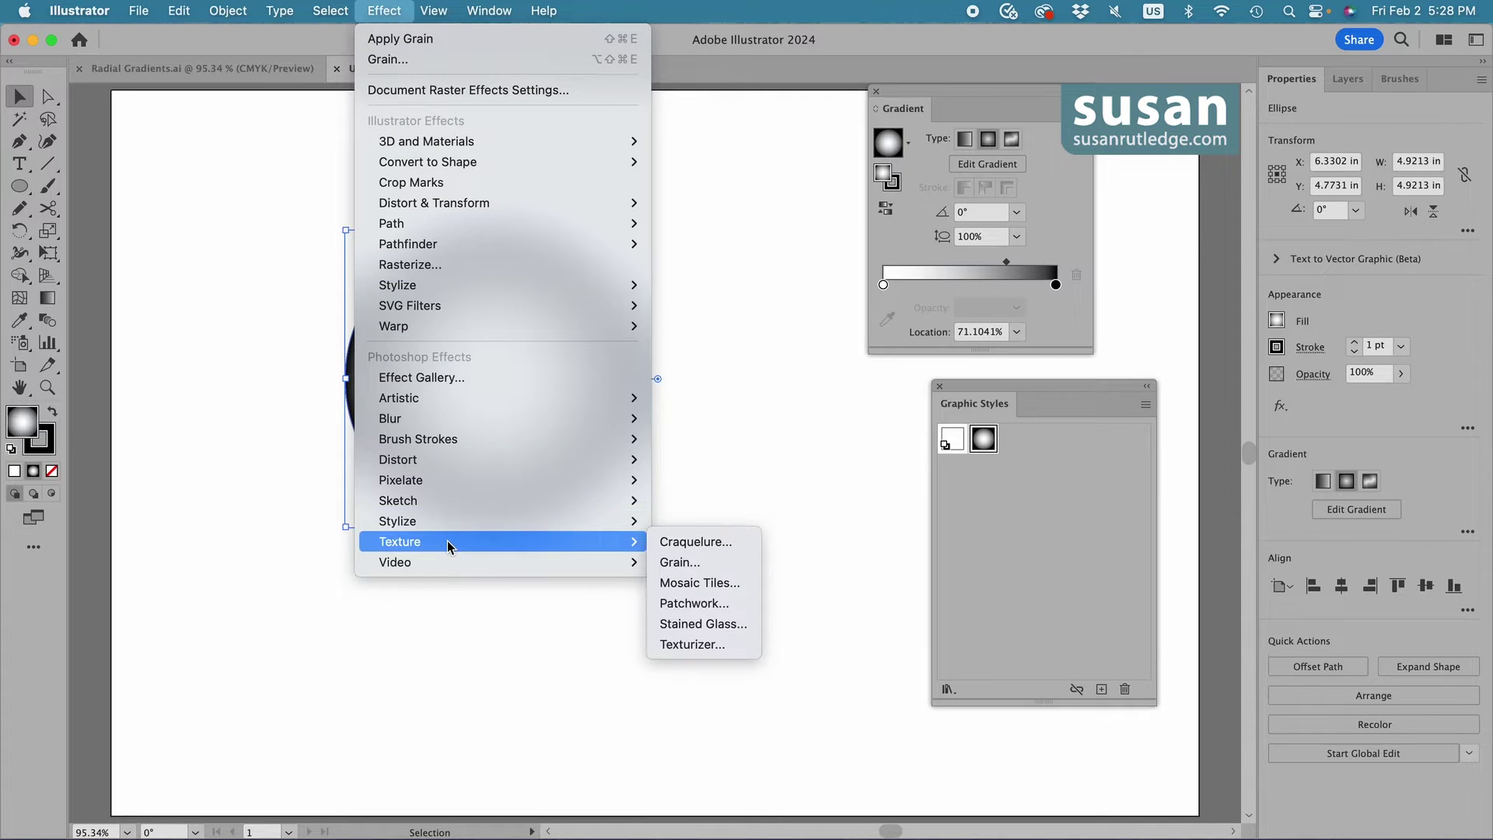
left_click(686, 562)
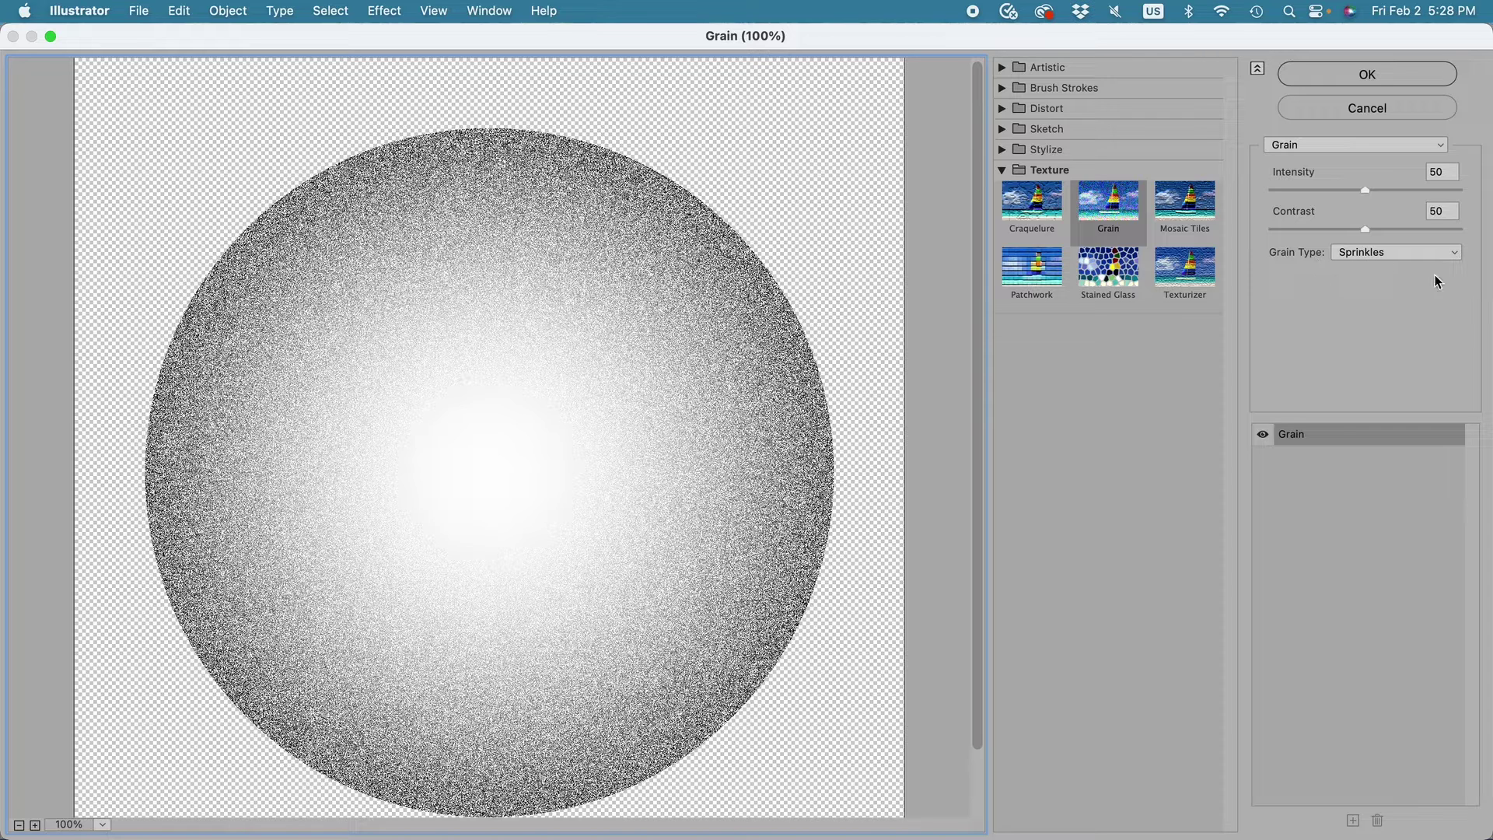
left_click(1457, 259)
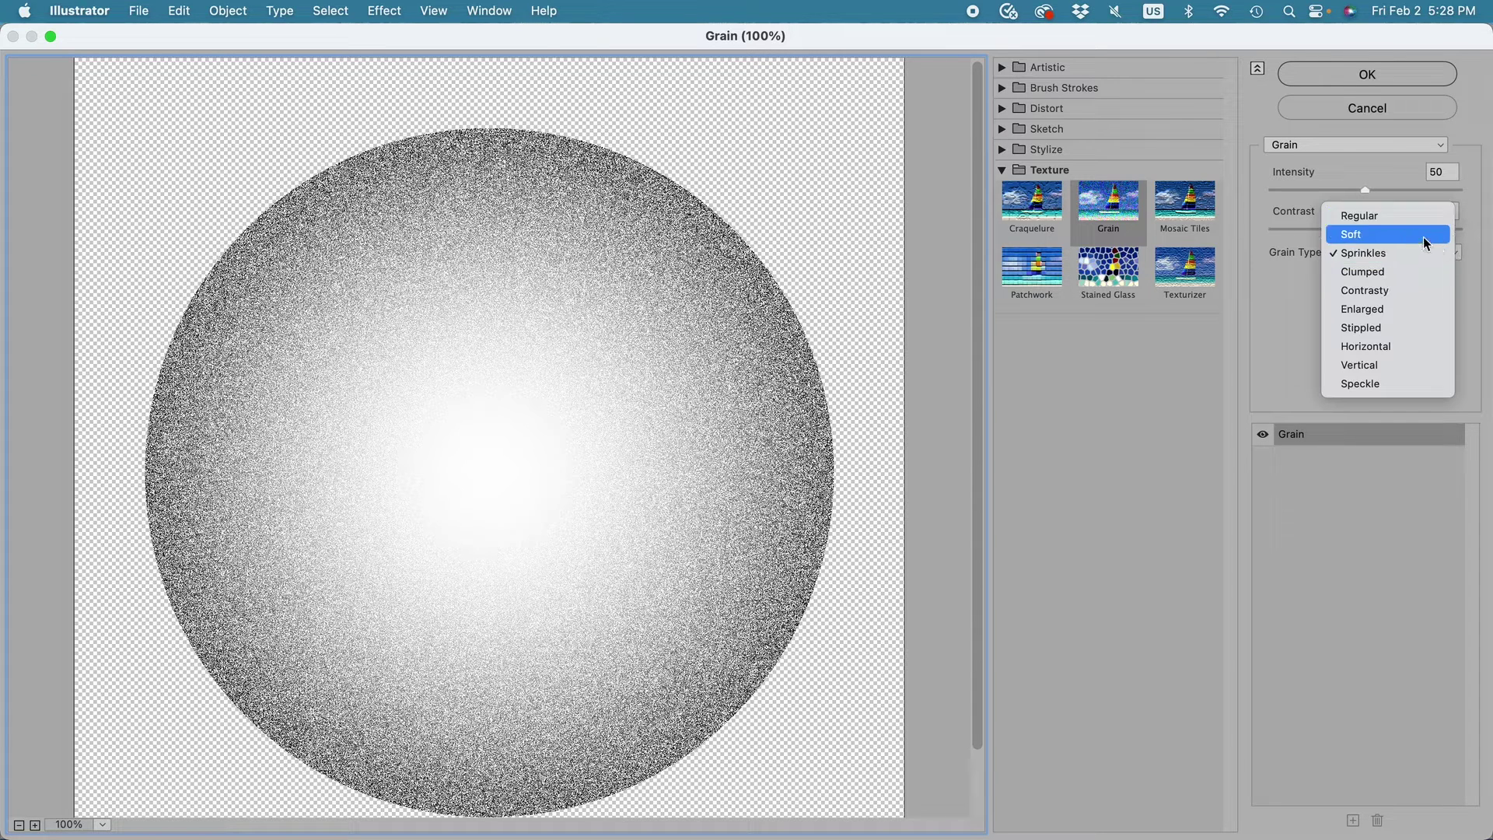
left_click(1378, 255)
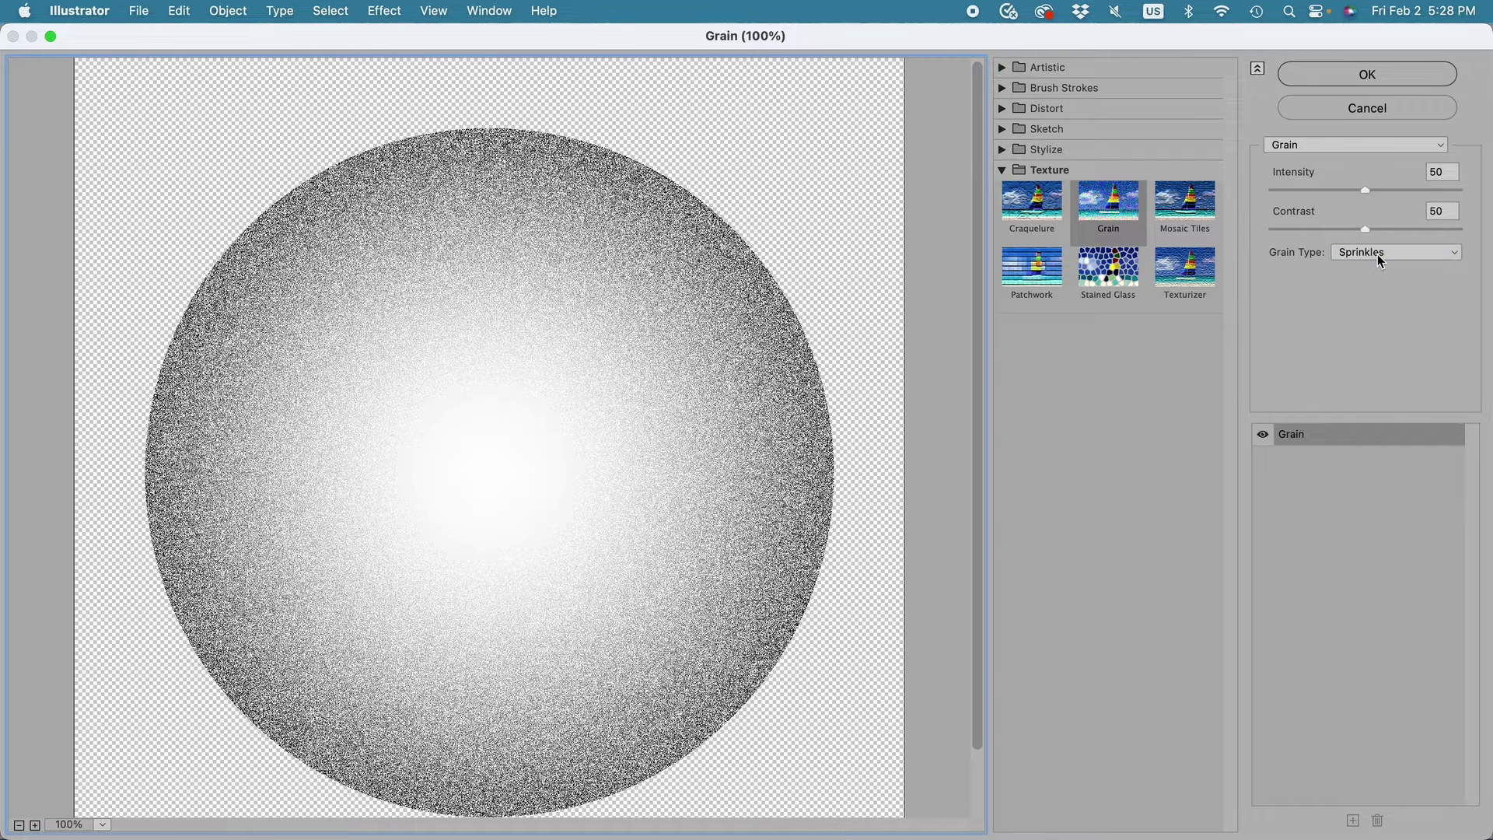
left_click(1373, 78)
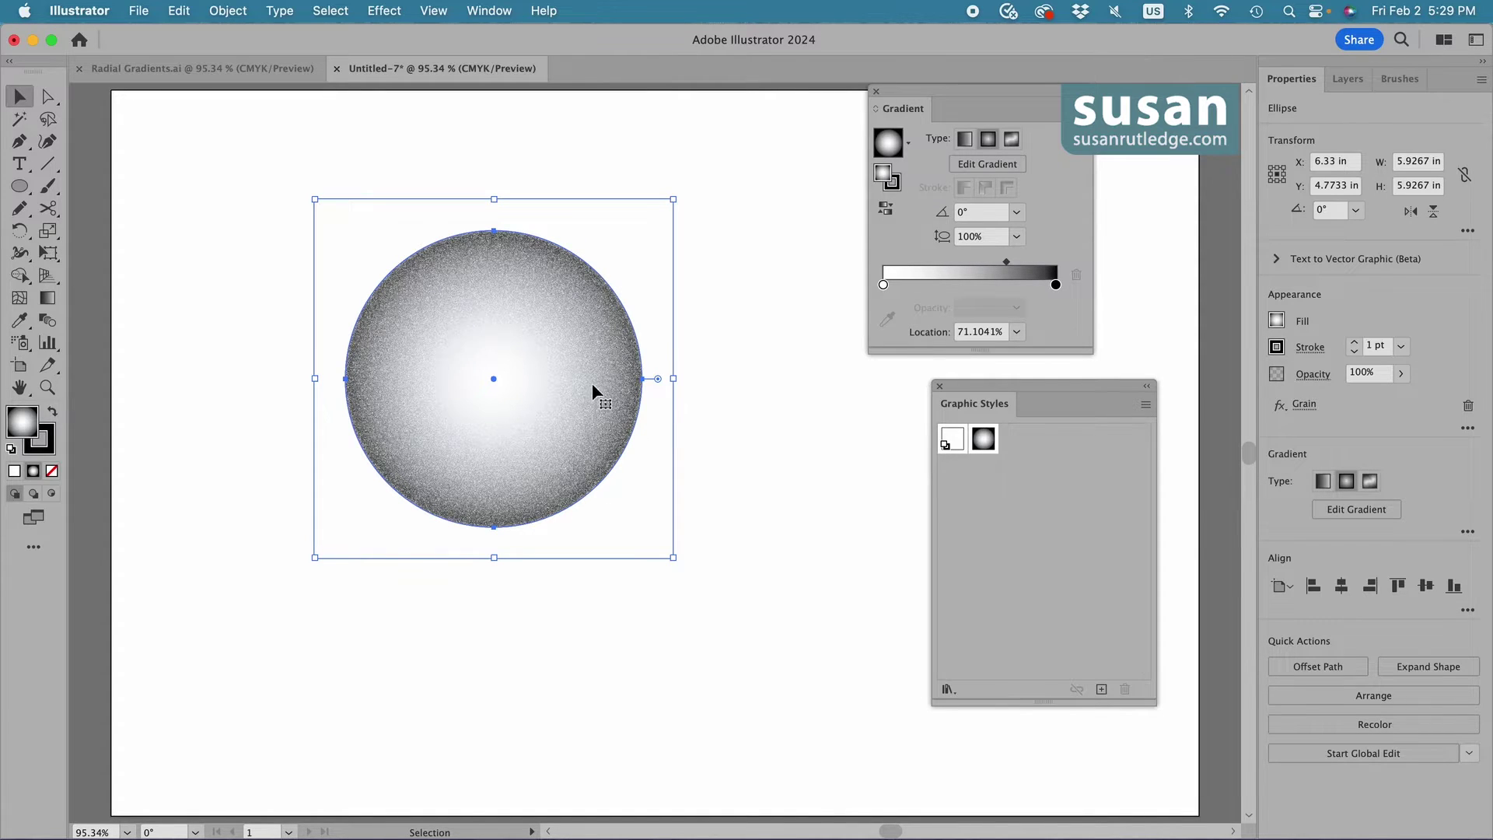
- Add the grainy circle to Graphic Styles as a new style named 'Light Texture Gradient'
left_click_drag(593, 384, 1009, 450)
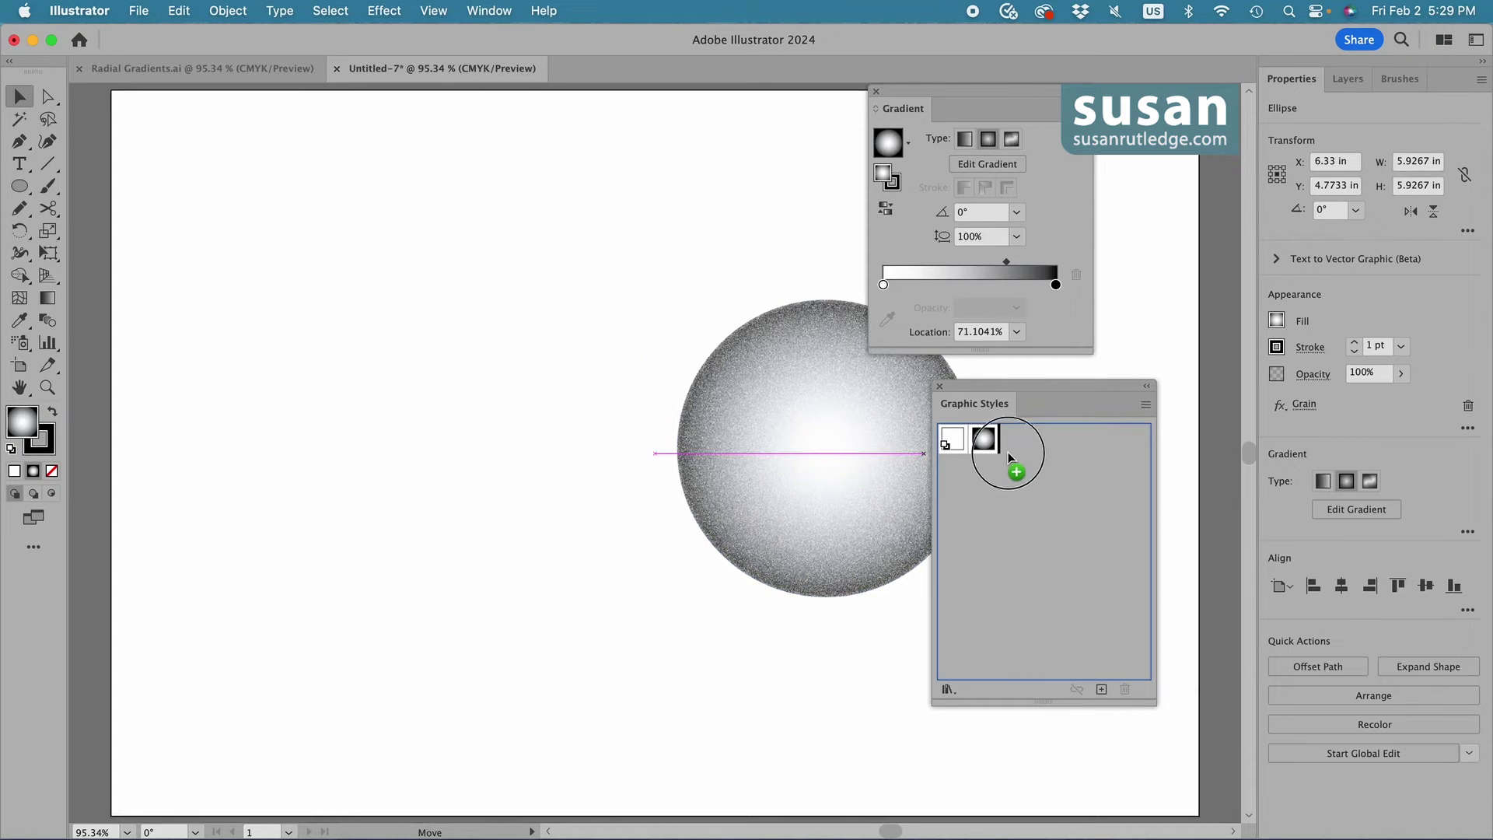
left_click_drag(1011, 439, 1010, 439)
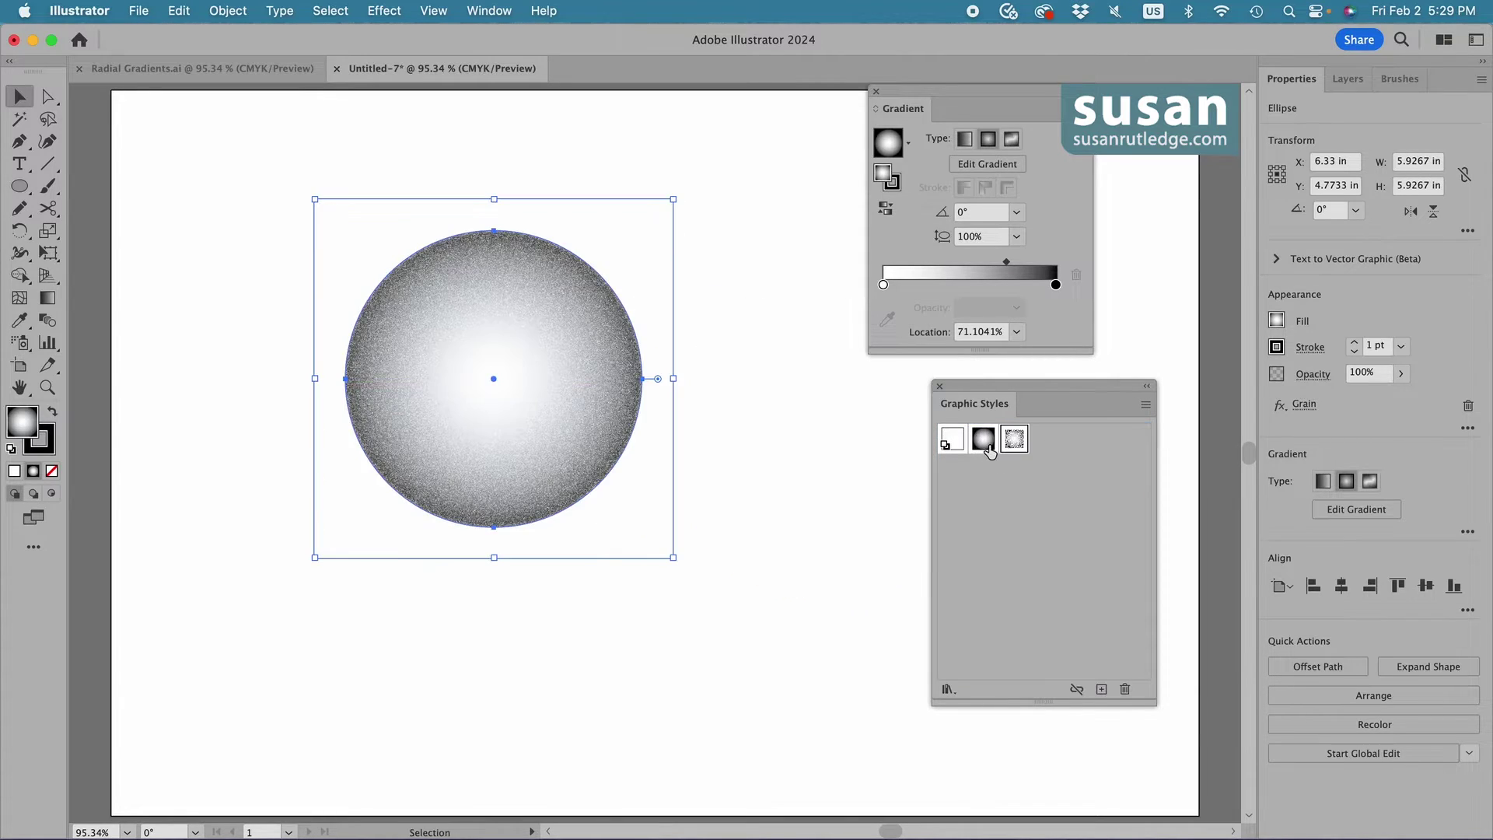
double_click(1014, 439)
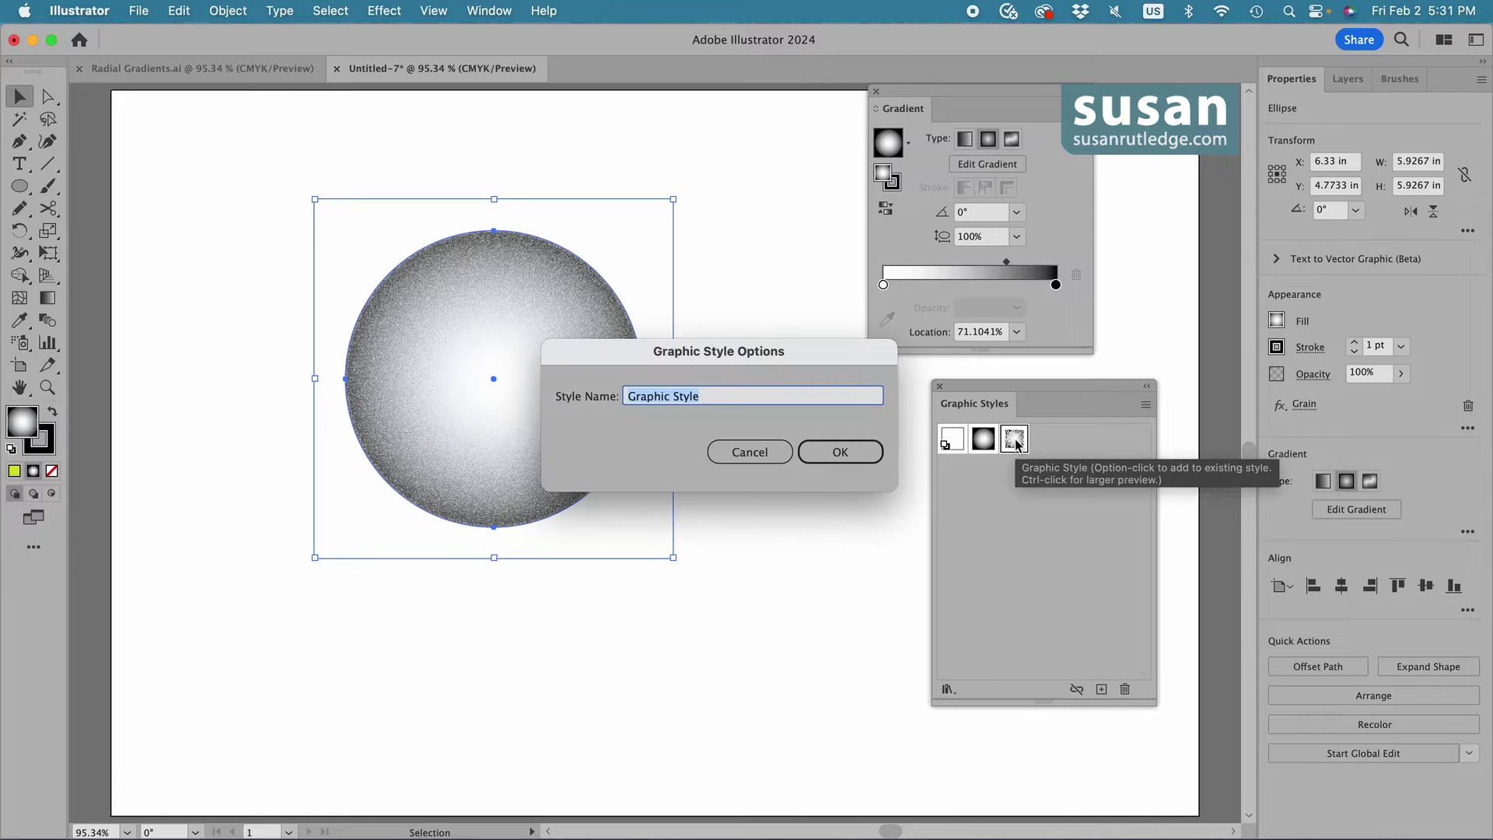
type("Light Texture Gradient")
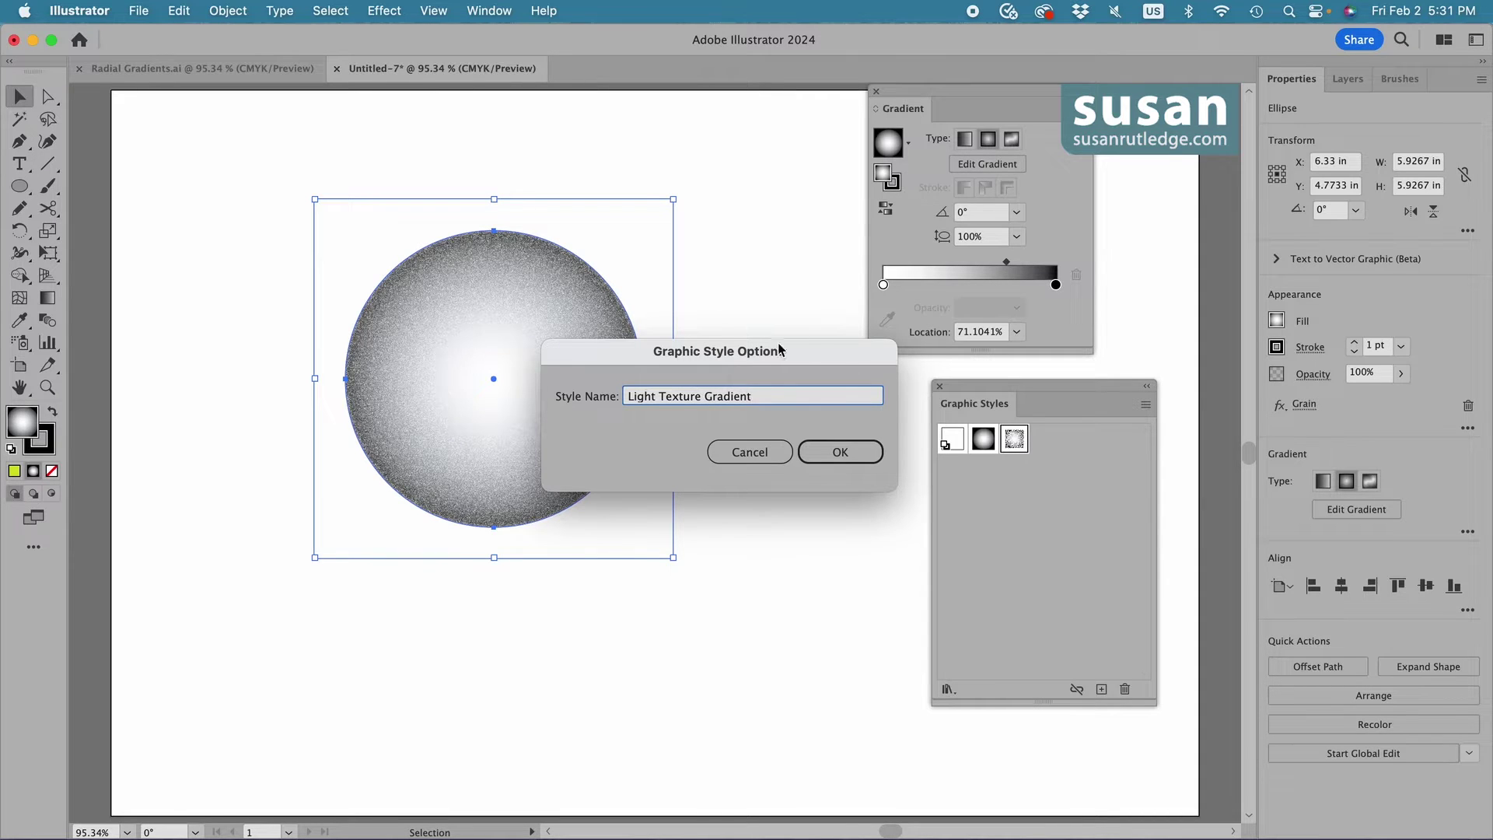
left_click(834, 451)
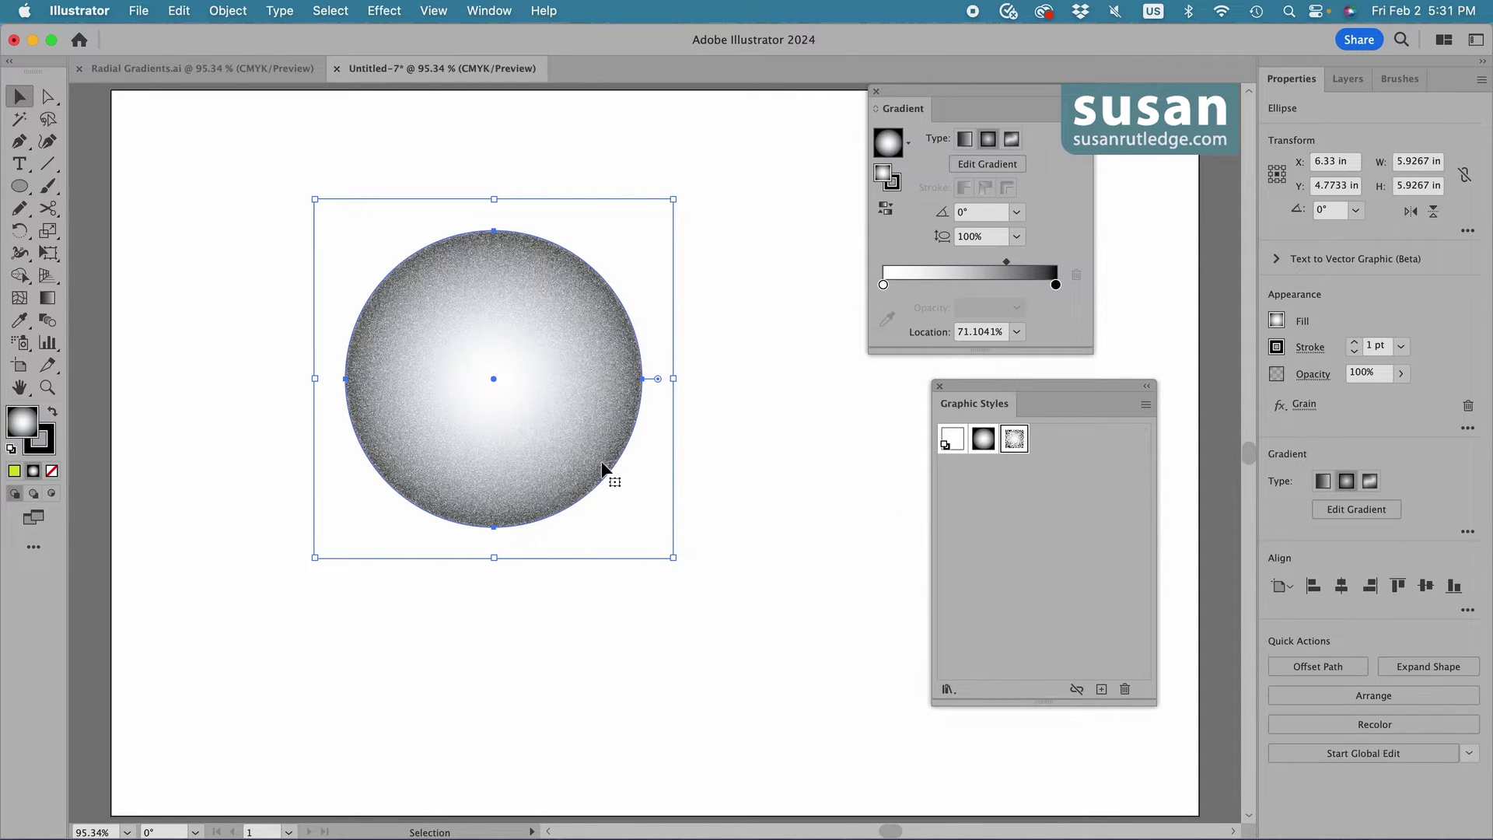
- Delete the grainy circle and draw a new yellow-green circle with no stroke
key("Delete")
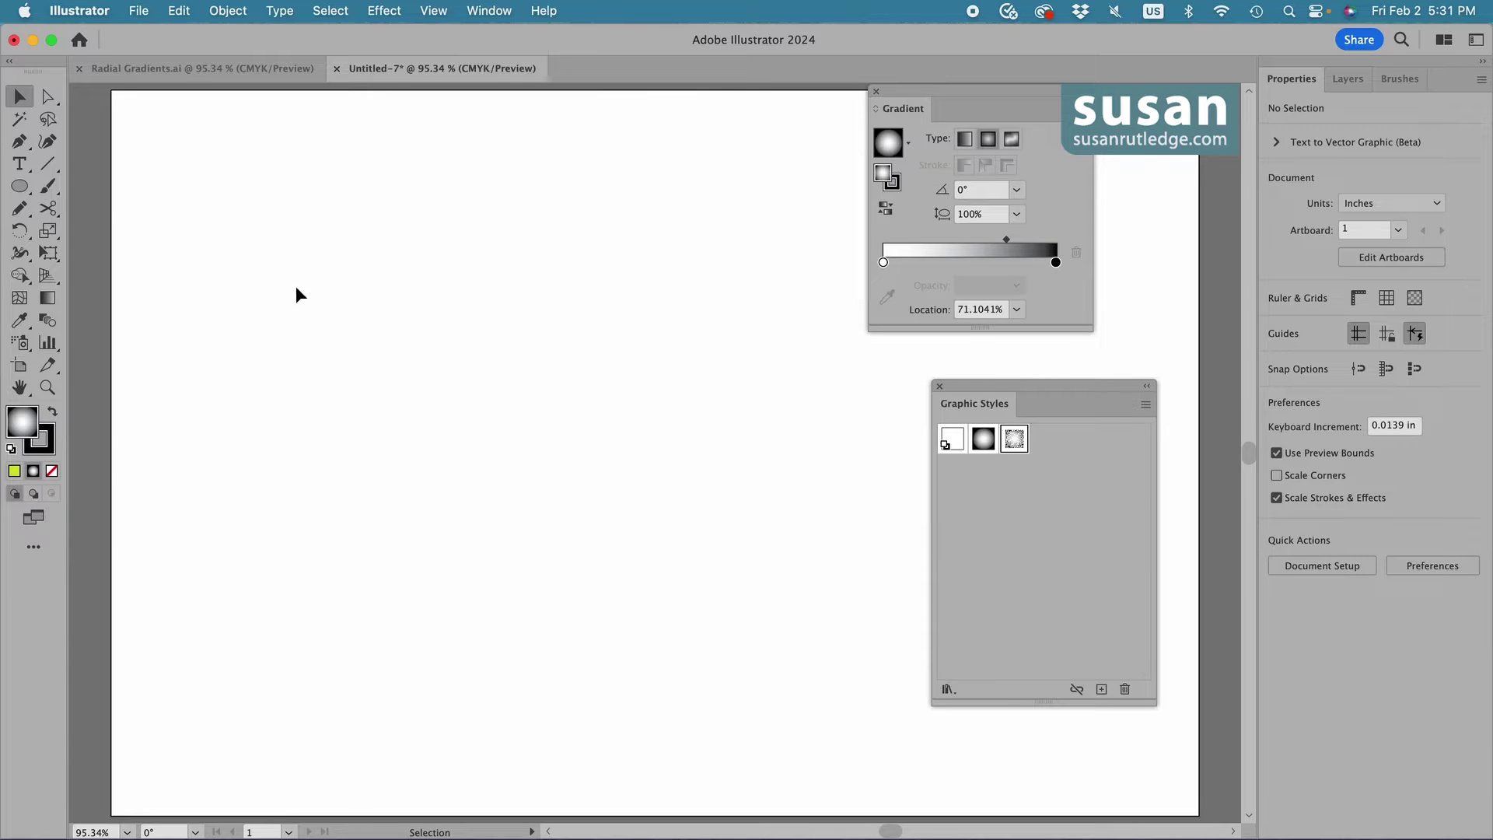
left_click(22, 188)
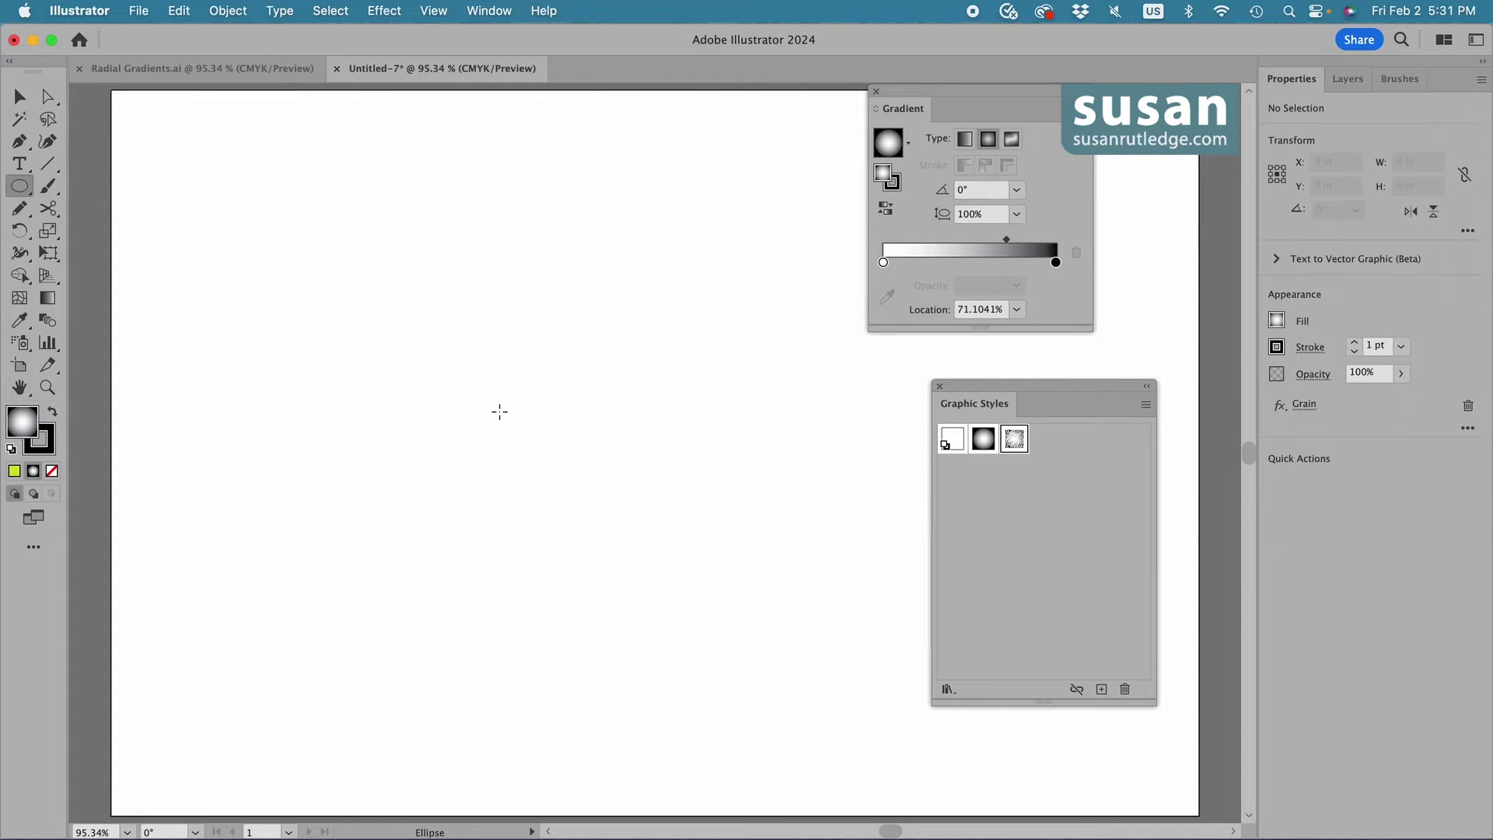
mouse_move(498, 411)
left_mouse_down()
mouse_move(604, 489)
mouse_move(671, 580)
left_mouse_up()
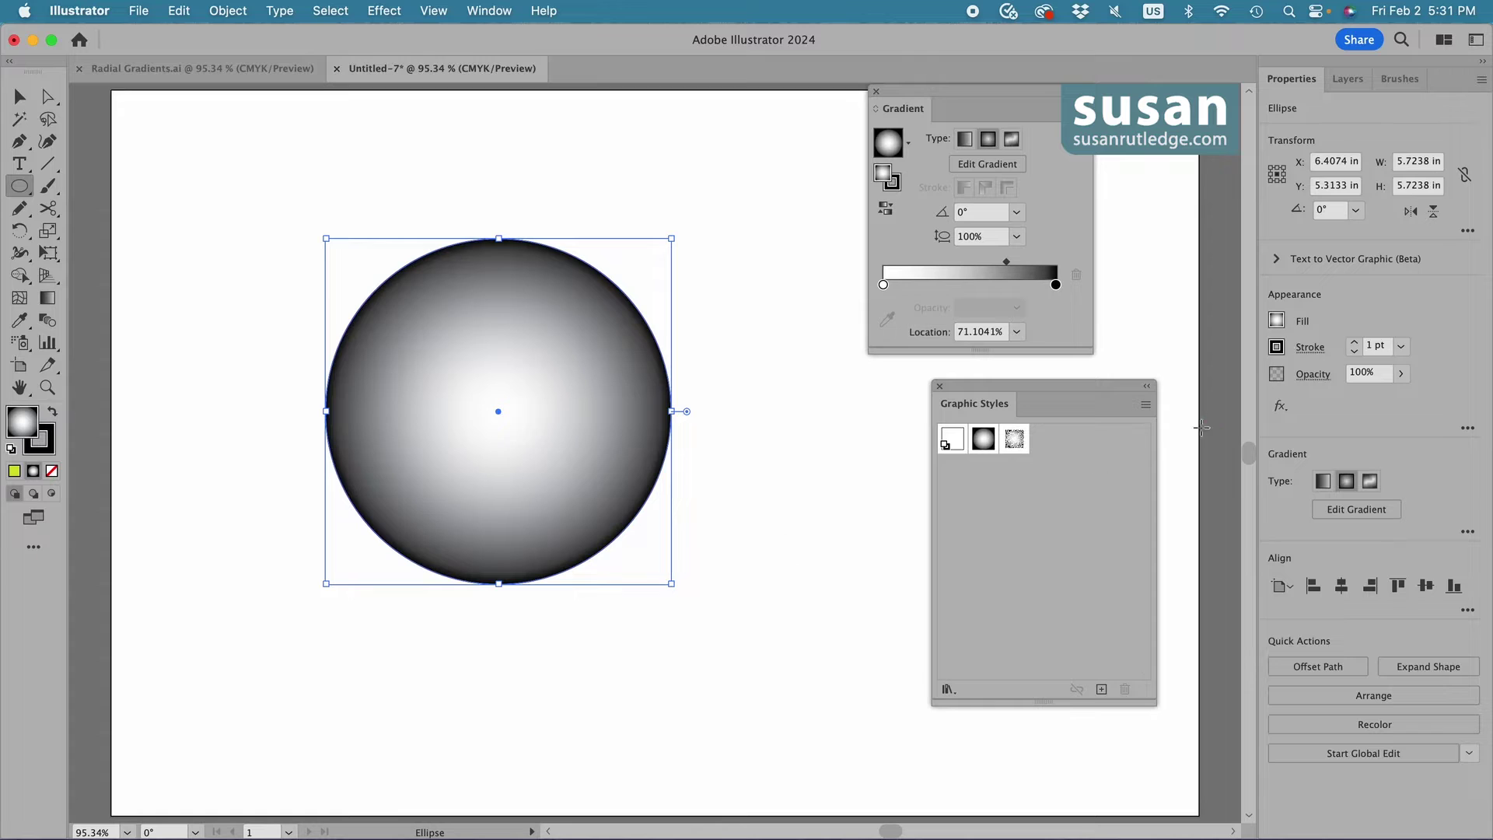
left_click(1278, 324)
left_click(1086, 400)
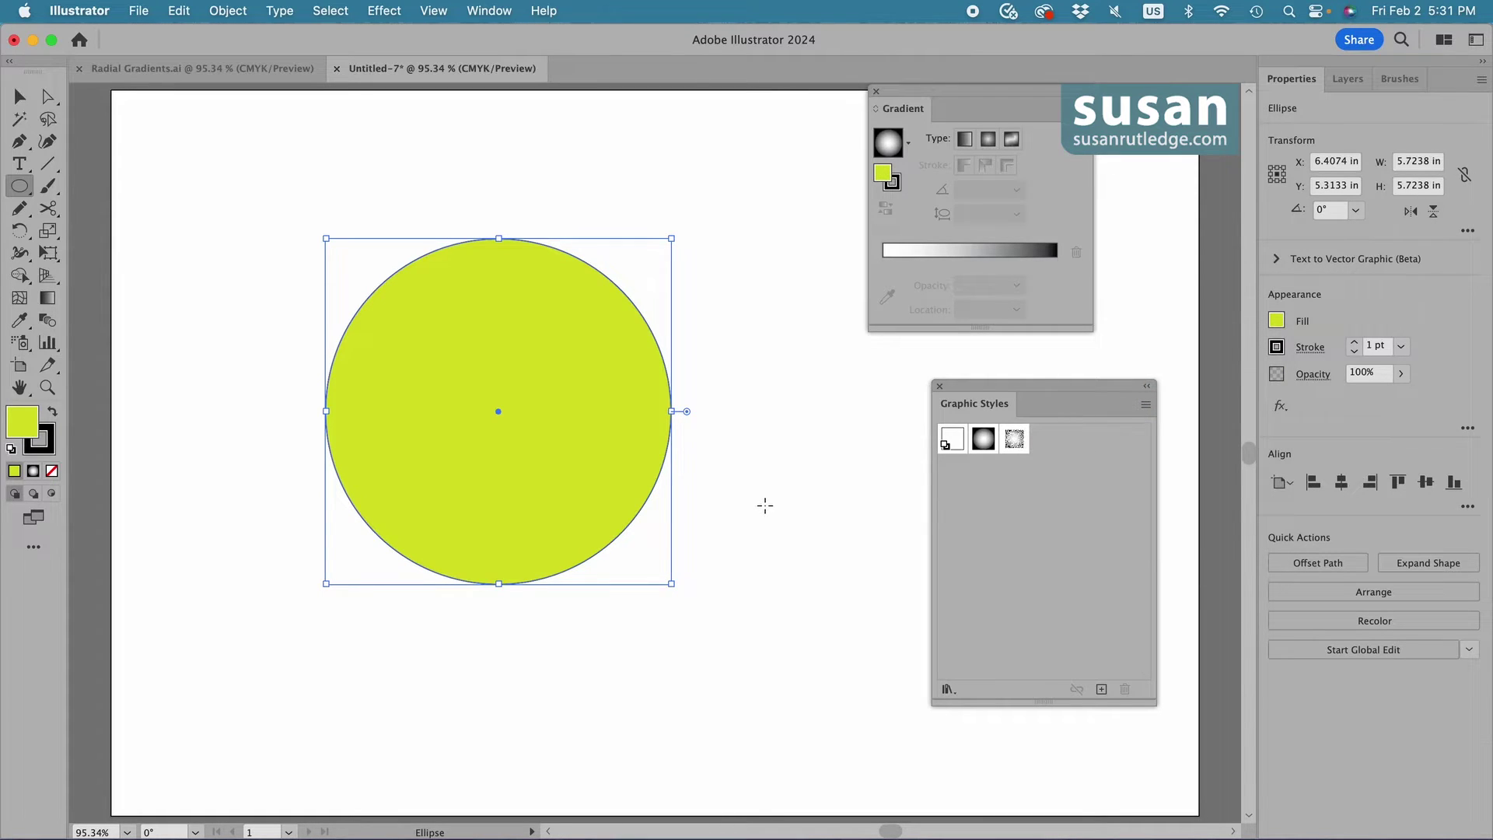
left_click(1355, 351)
left_click(1354, 354)
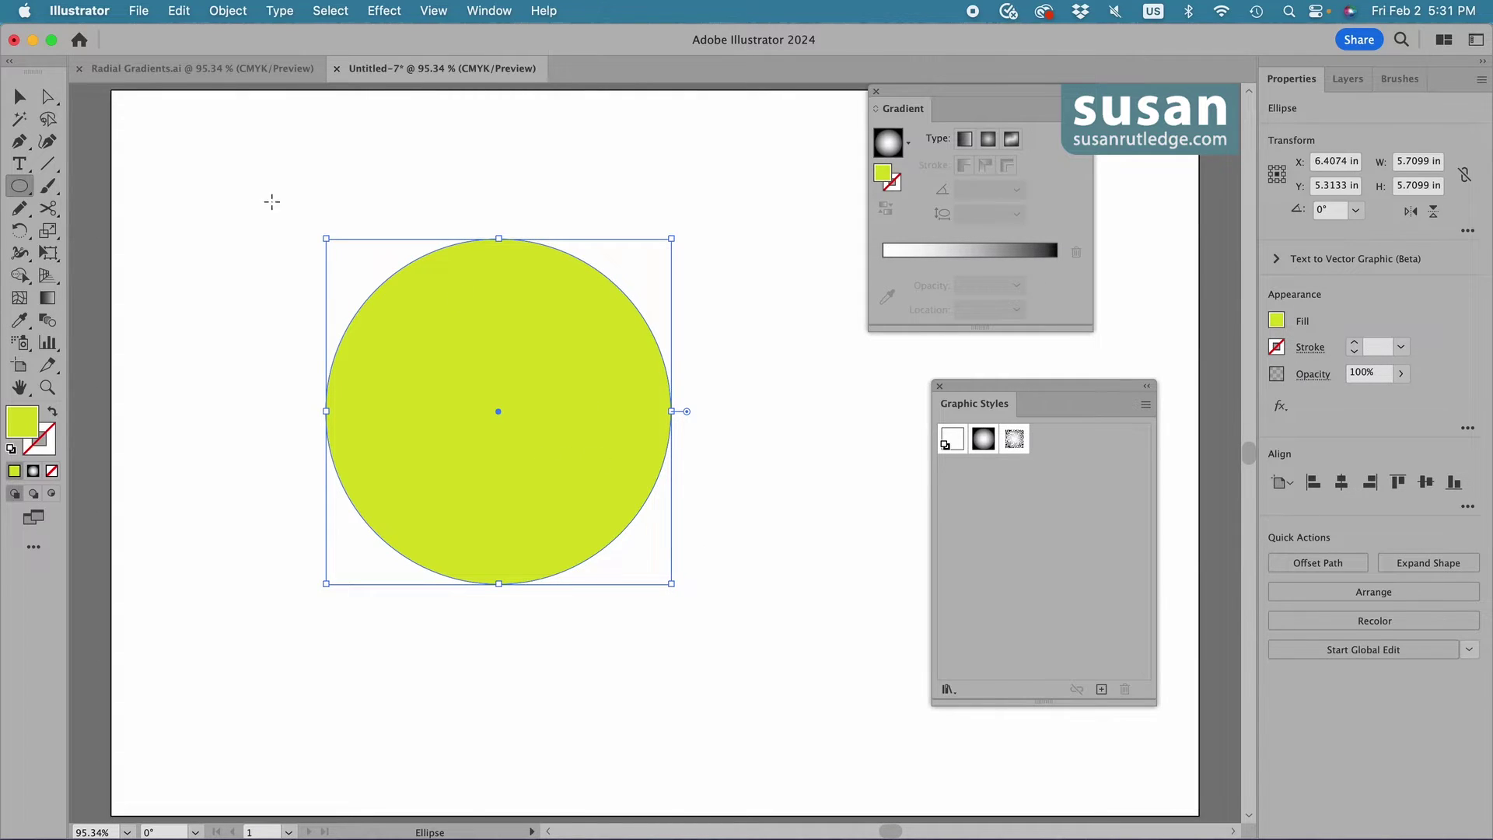
- Copy the yellow-green circle and Paste in Place to duplicate it in the same spot
left_click(179, 11)
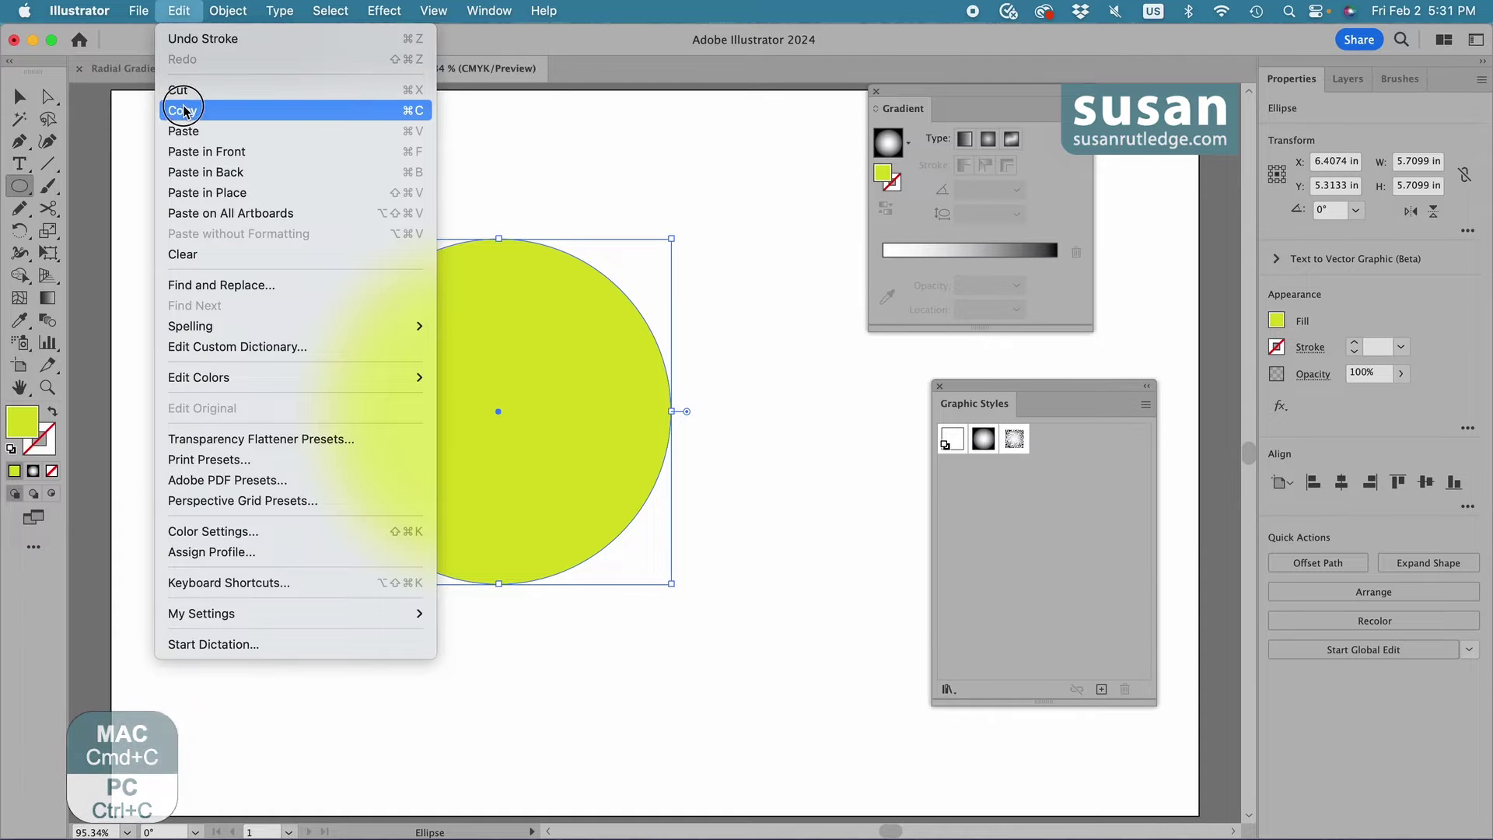
left_click(185, 109)
left_click(179, 10)
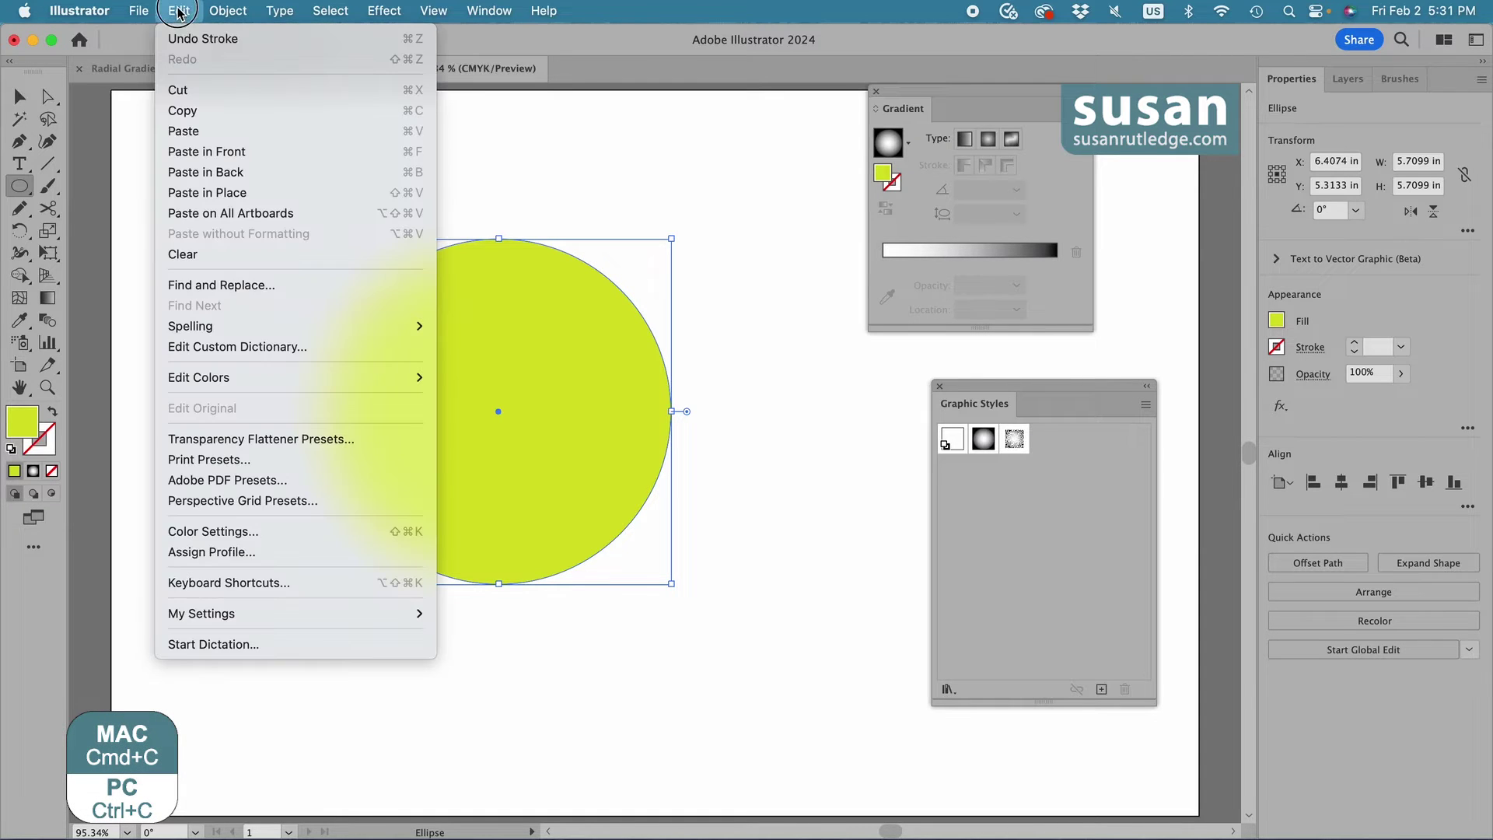
left_click(203, 193)
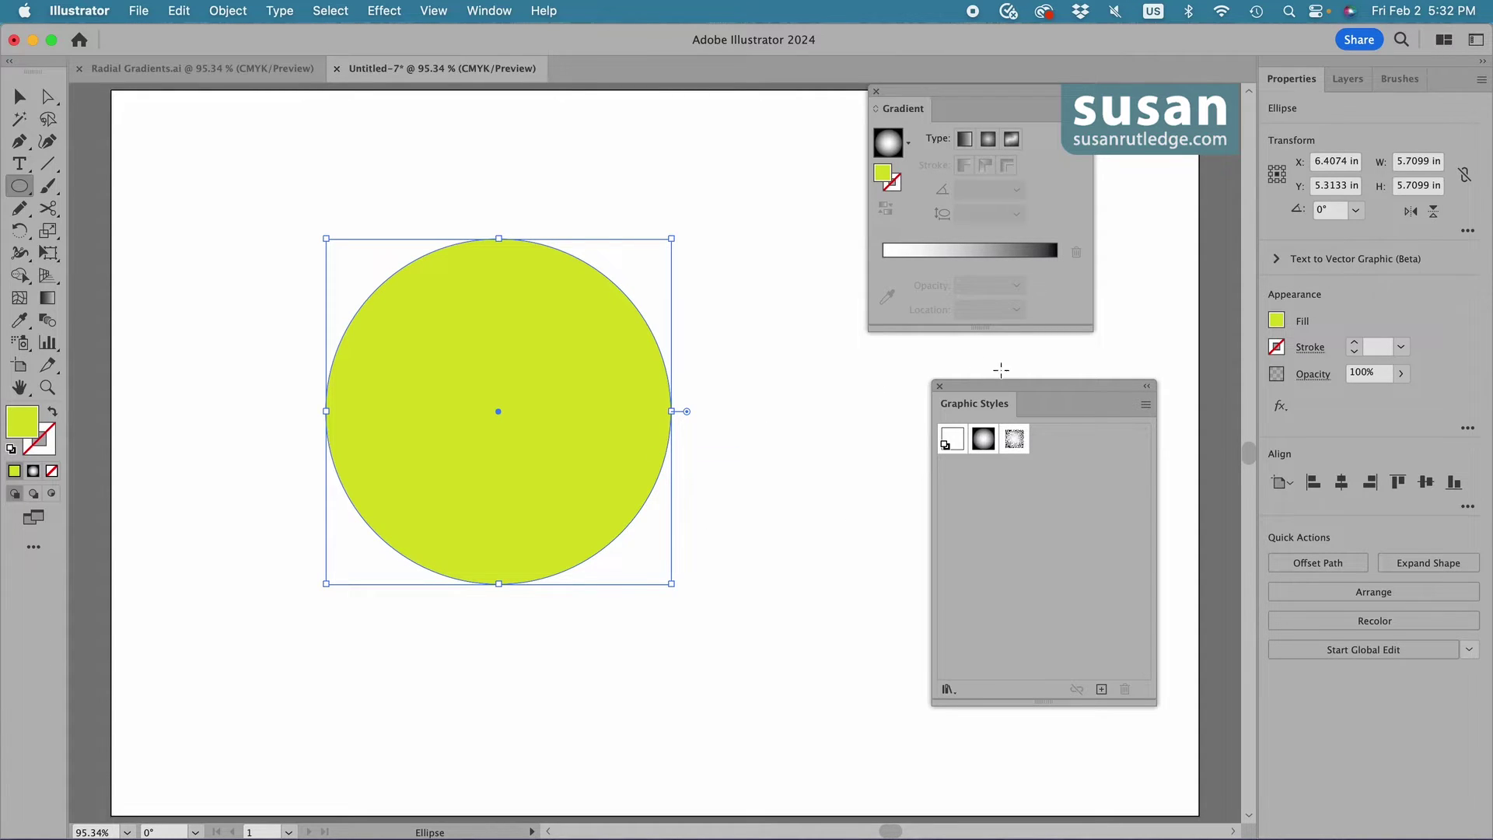
- Apply the Light Gradient style to the top circle and set its blending mode to Multiply
left_click(982, 440)
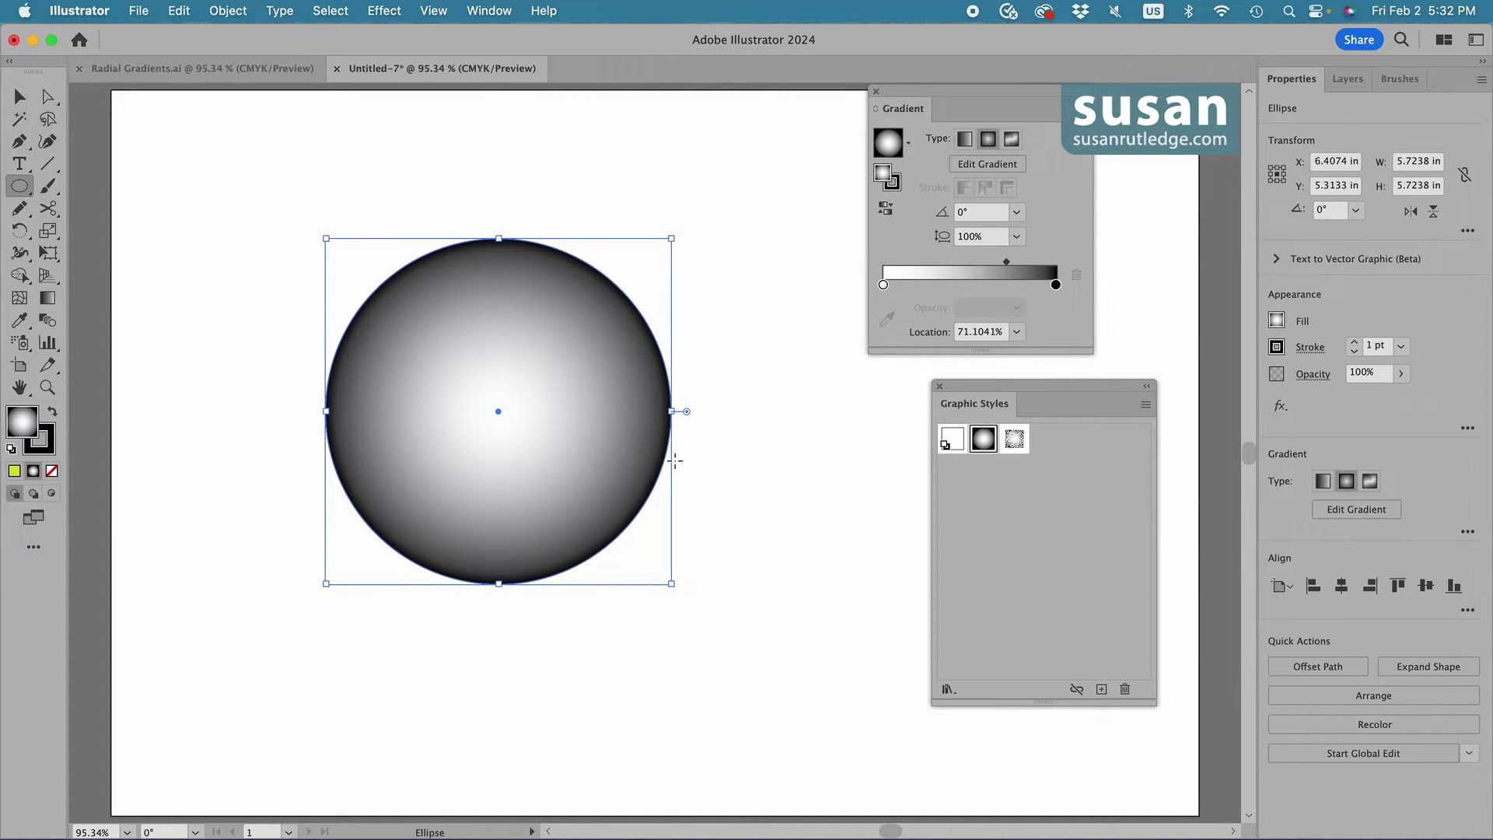
left_click(1312, 375)
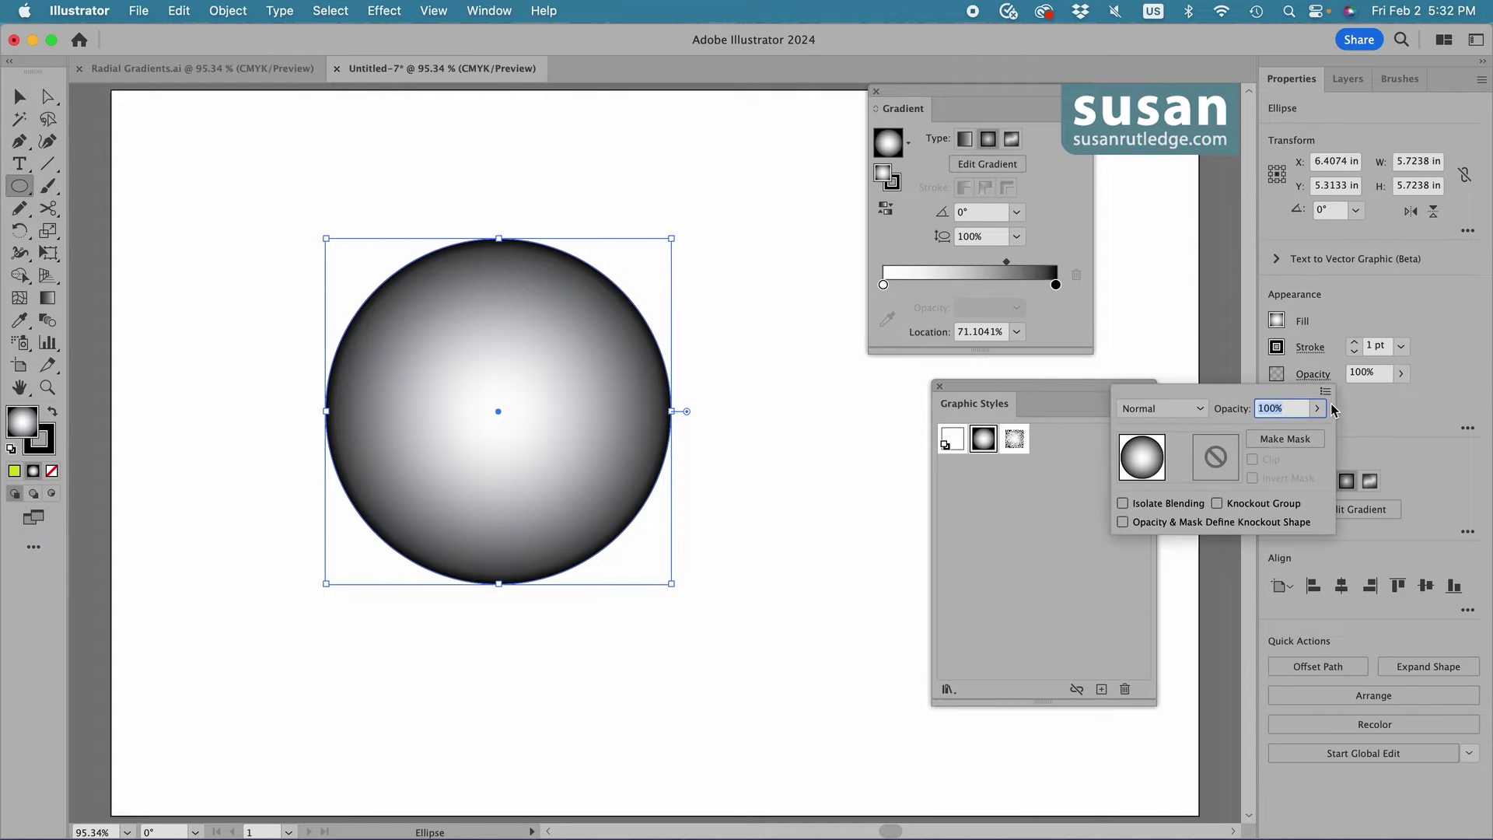
left_click(1203, 411)
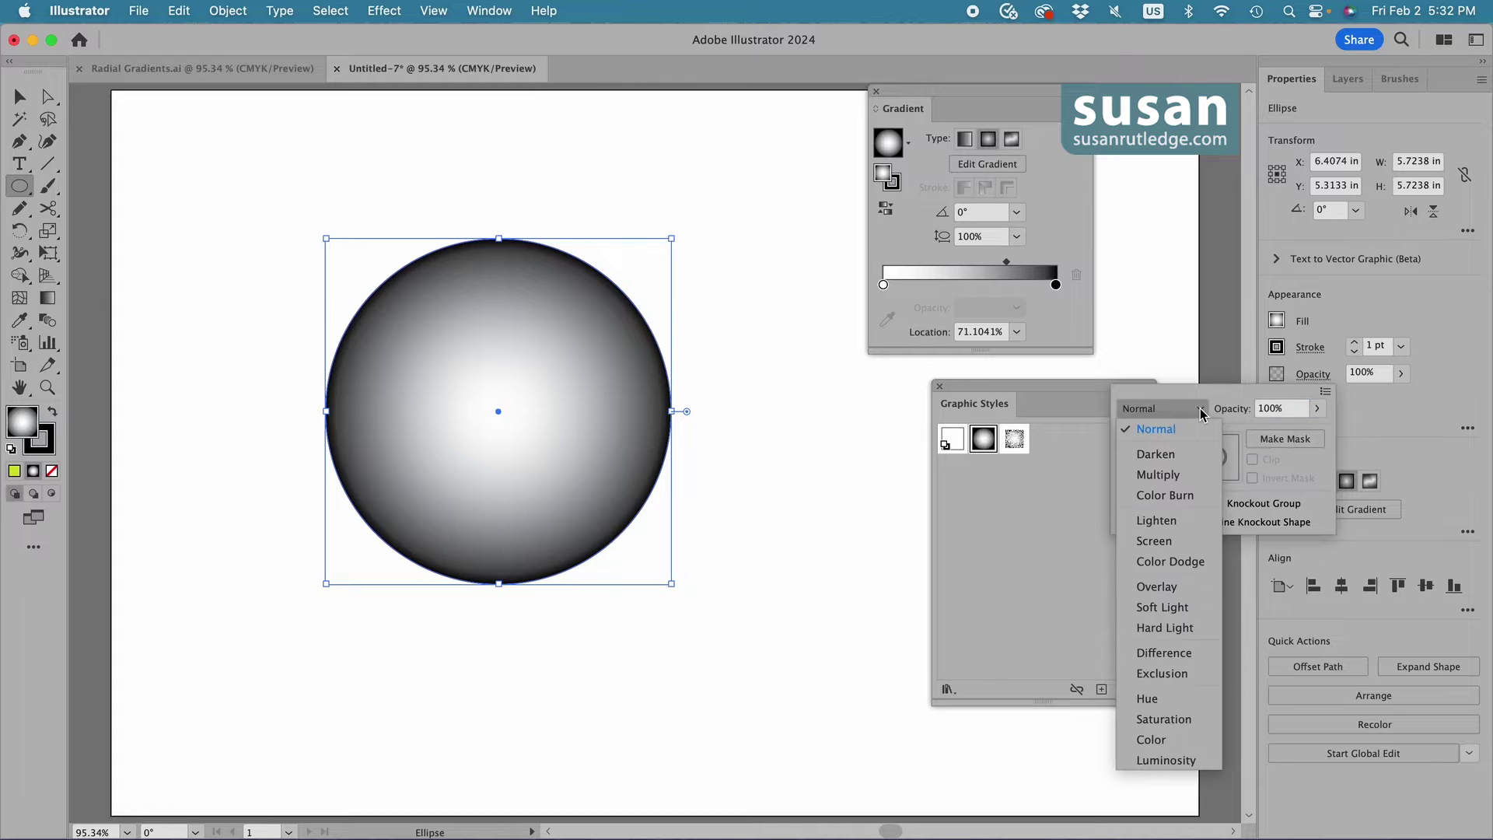
left_click(1169, 476)
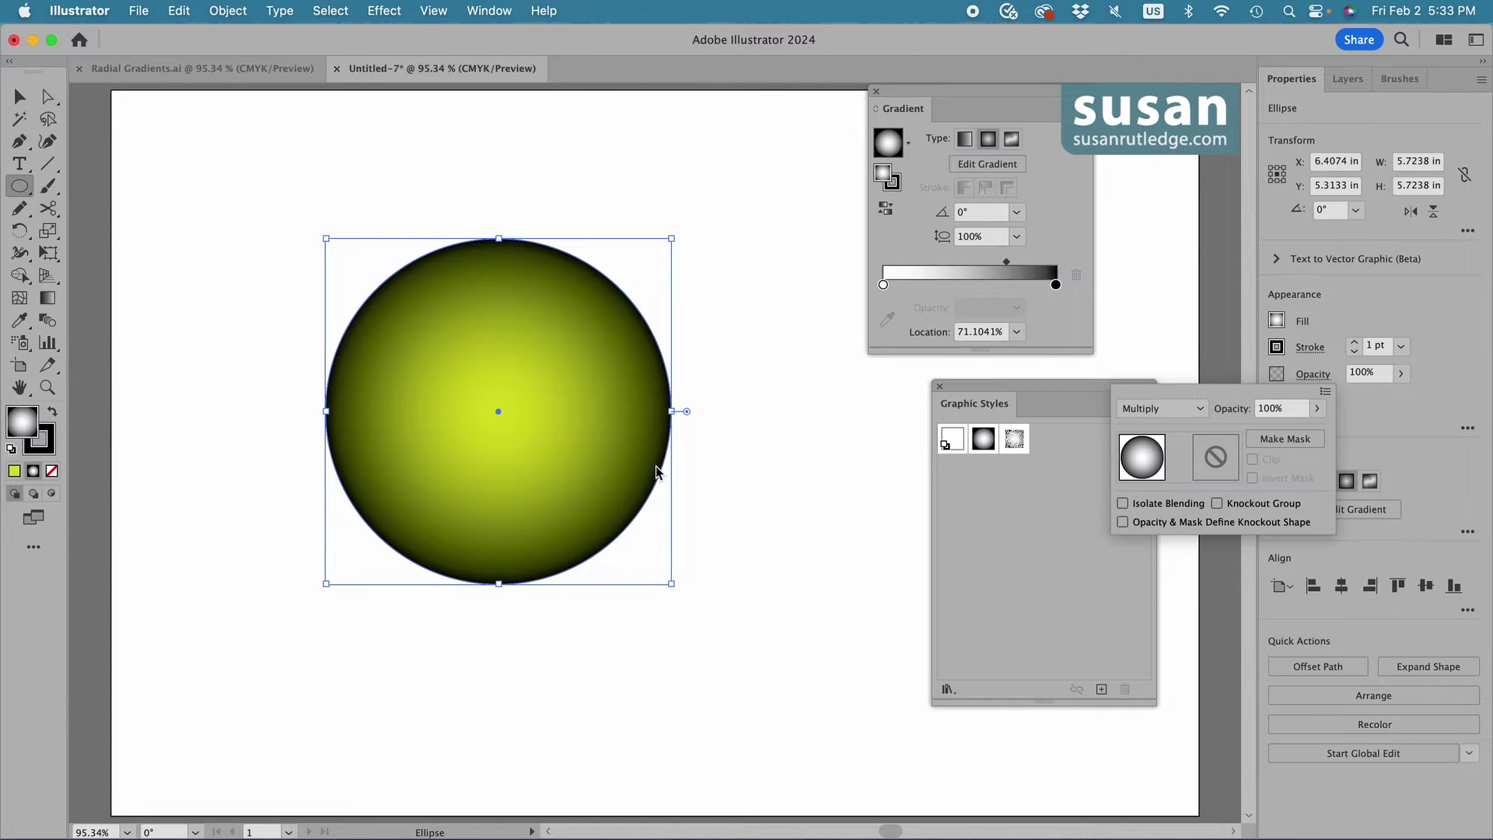
- Change the gradient's outer stop colour to green on the circle
left_click(49, 300)
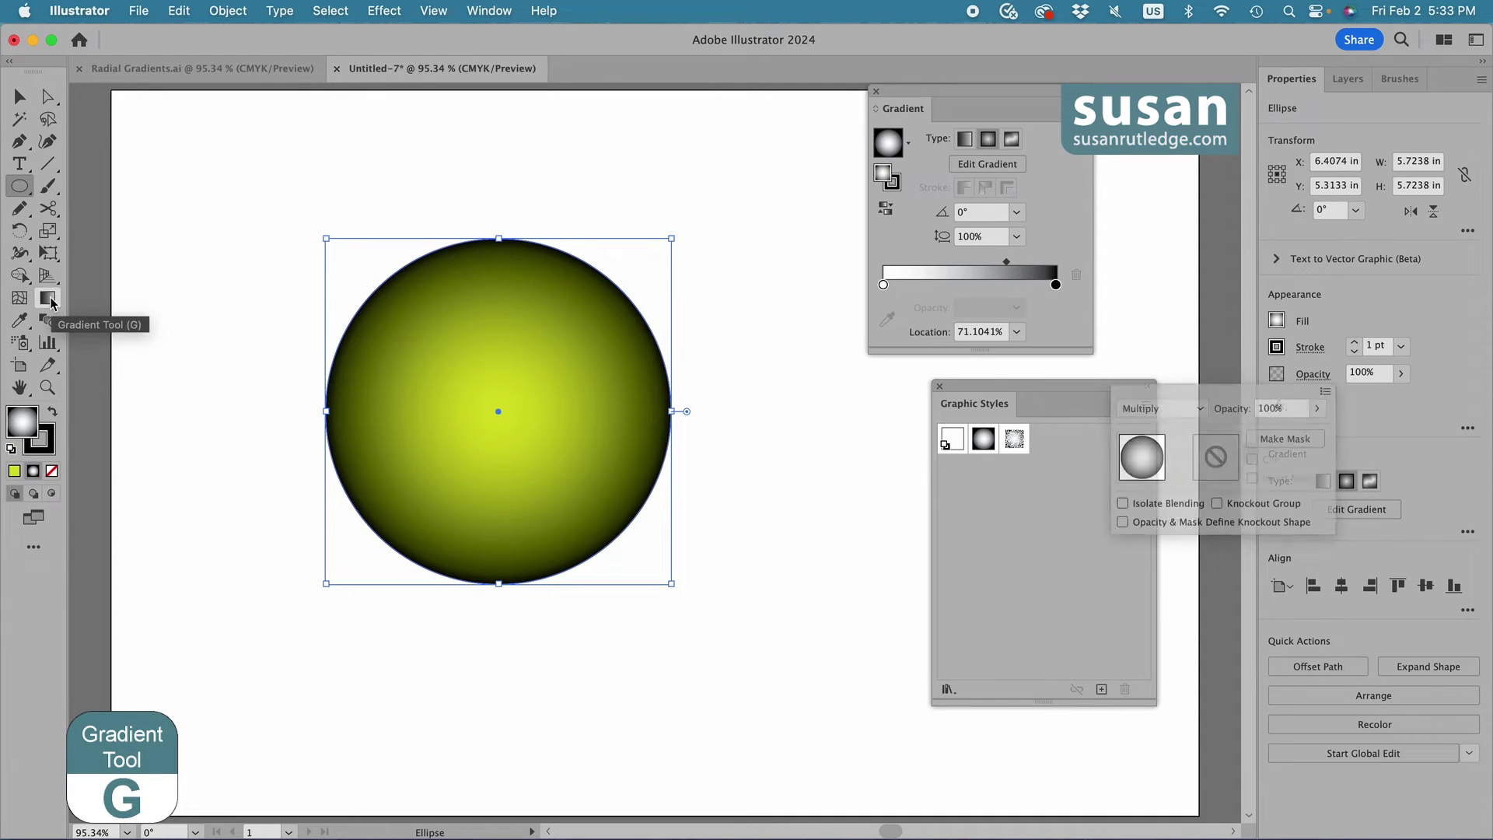
left_click(49, 300)
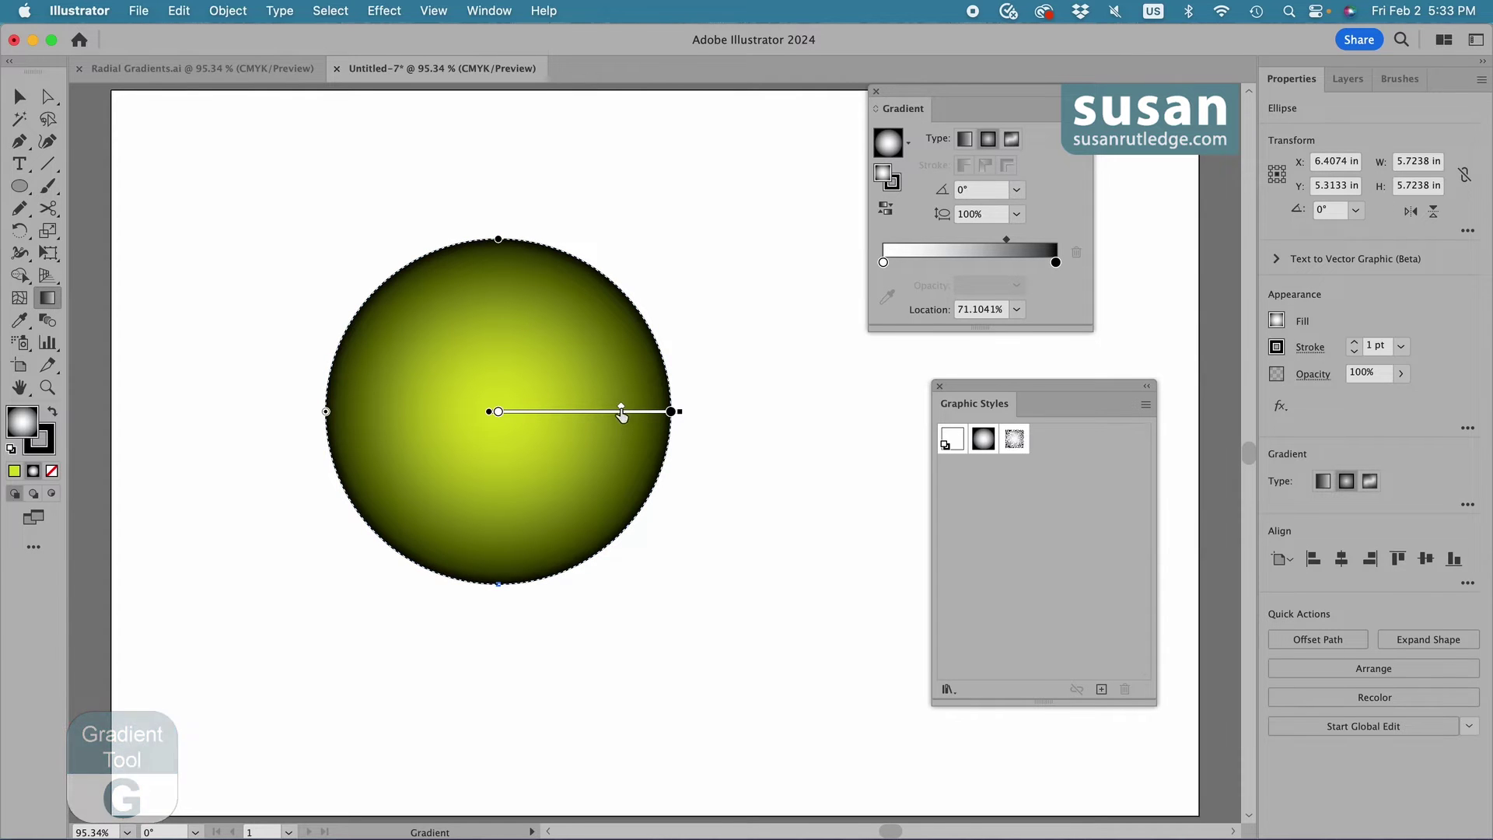
double_click(670, 412)
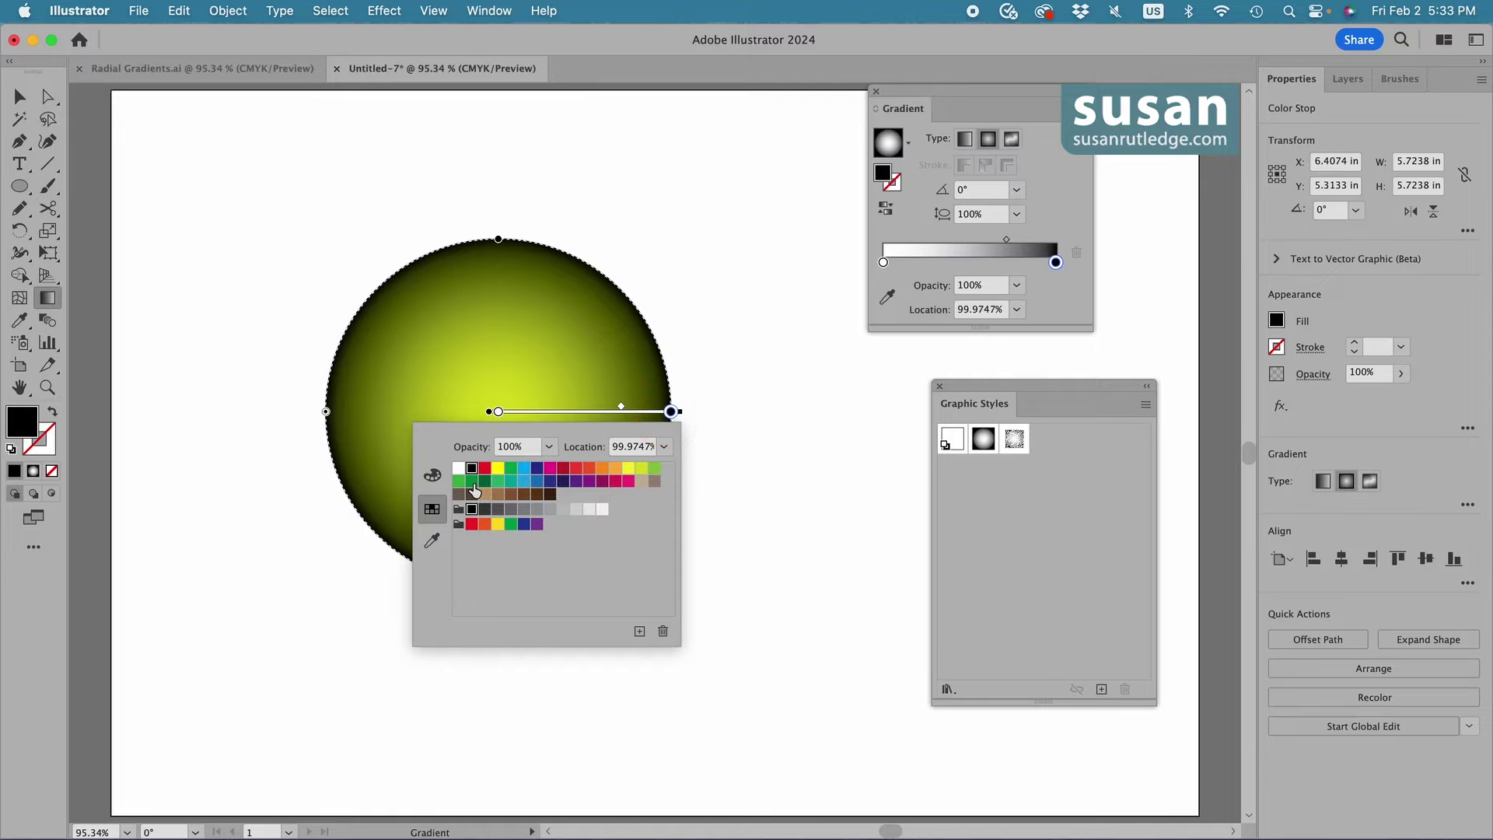
left_click(472, 487)
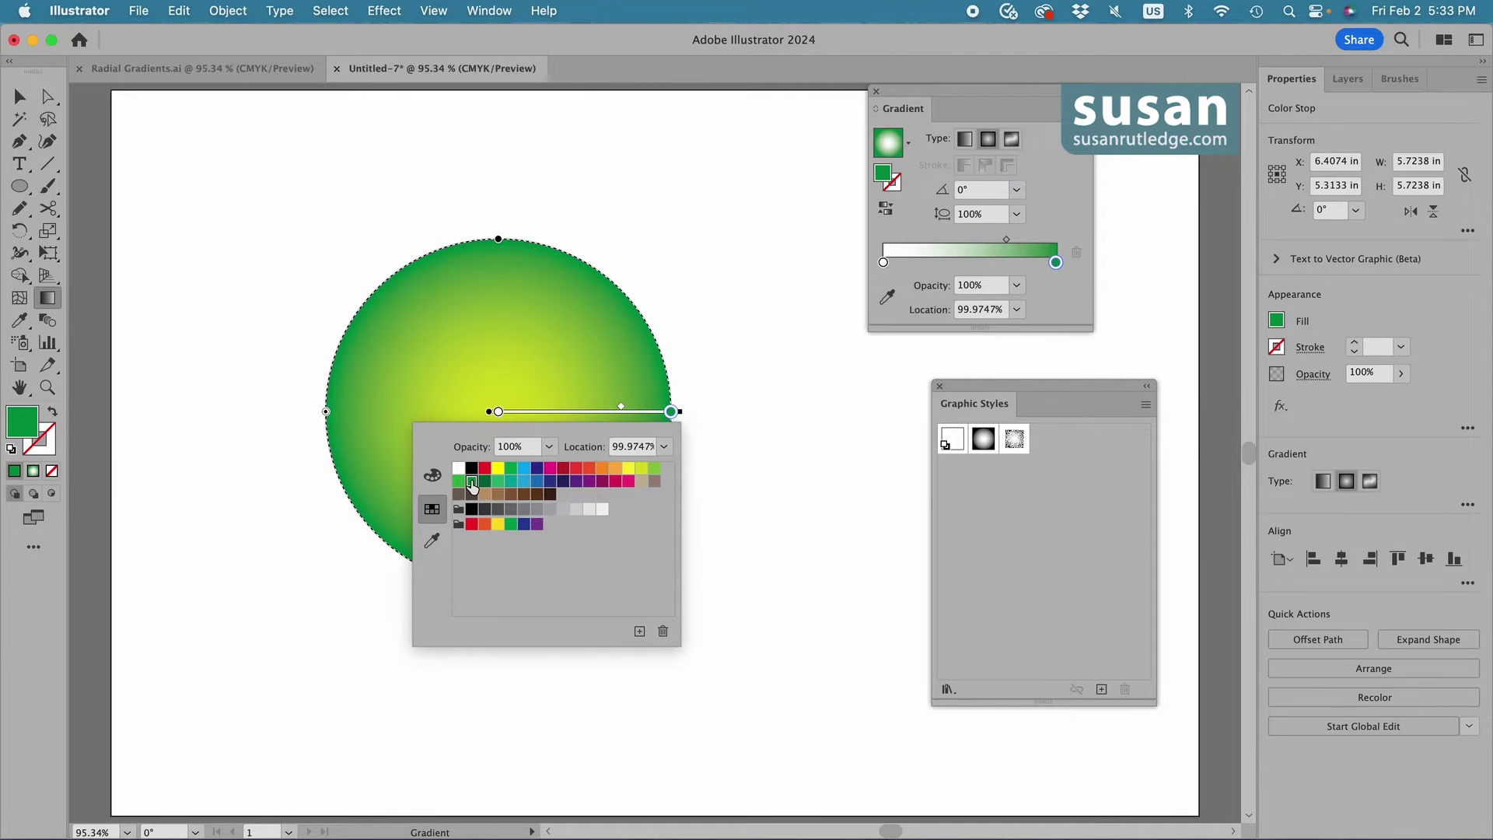
key("Escape")
left_click(17, 97)
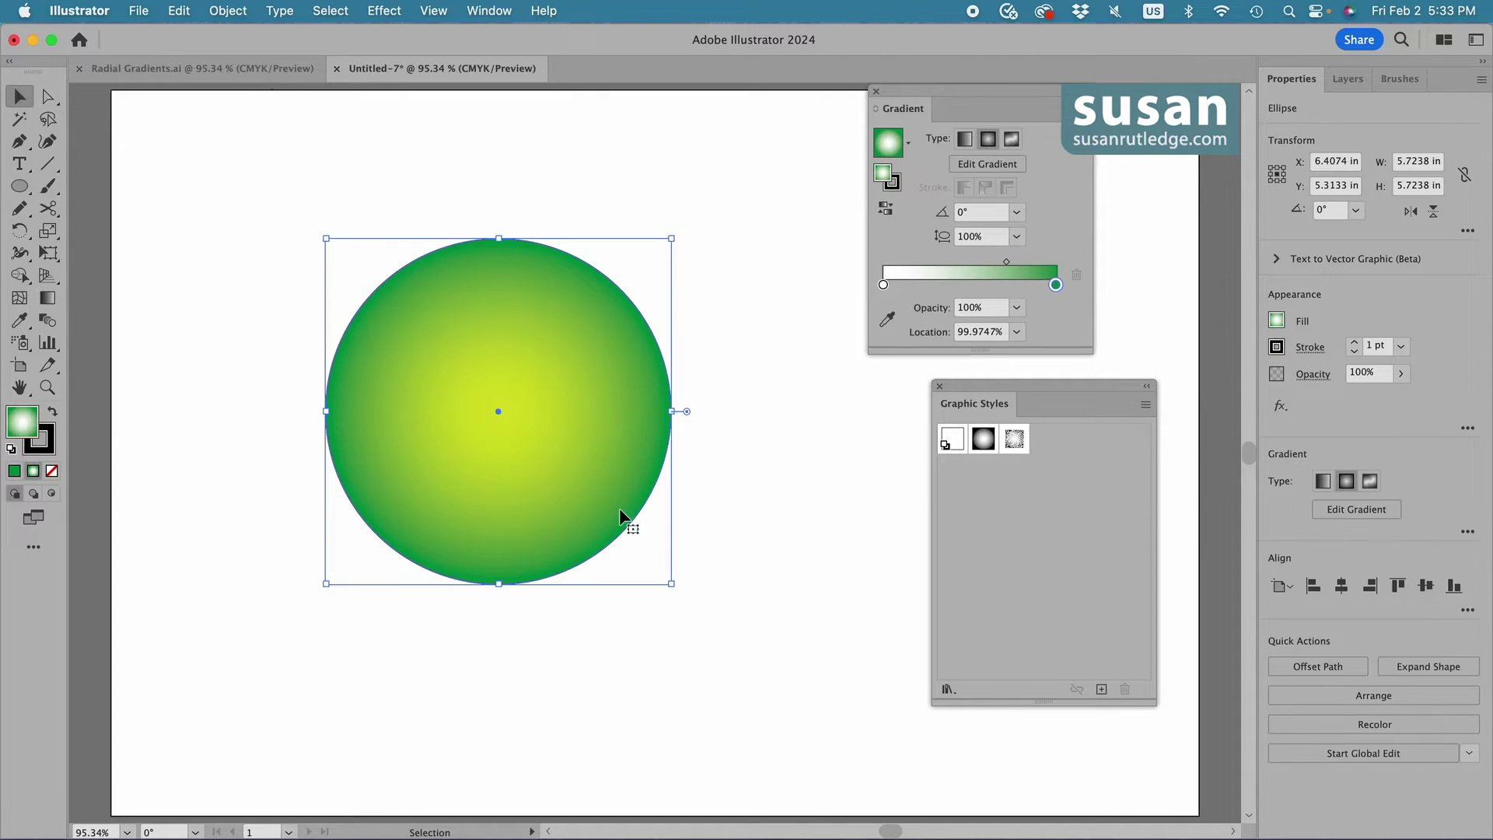
- Set the gradient circle's stroke weight to 0 pt to remove its outline
left_click(758, 517)
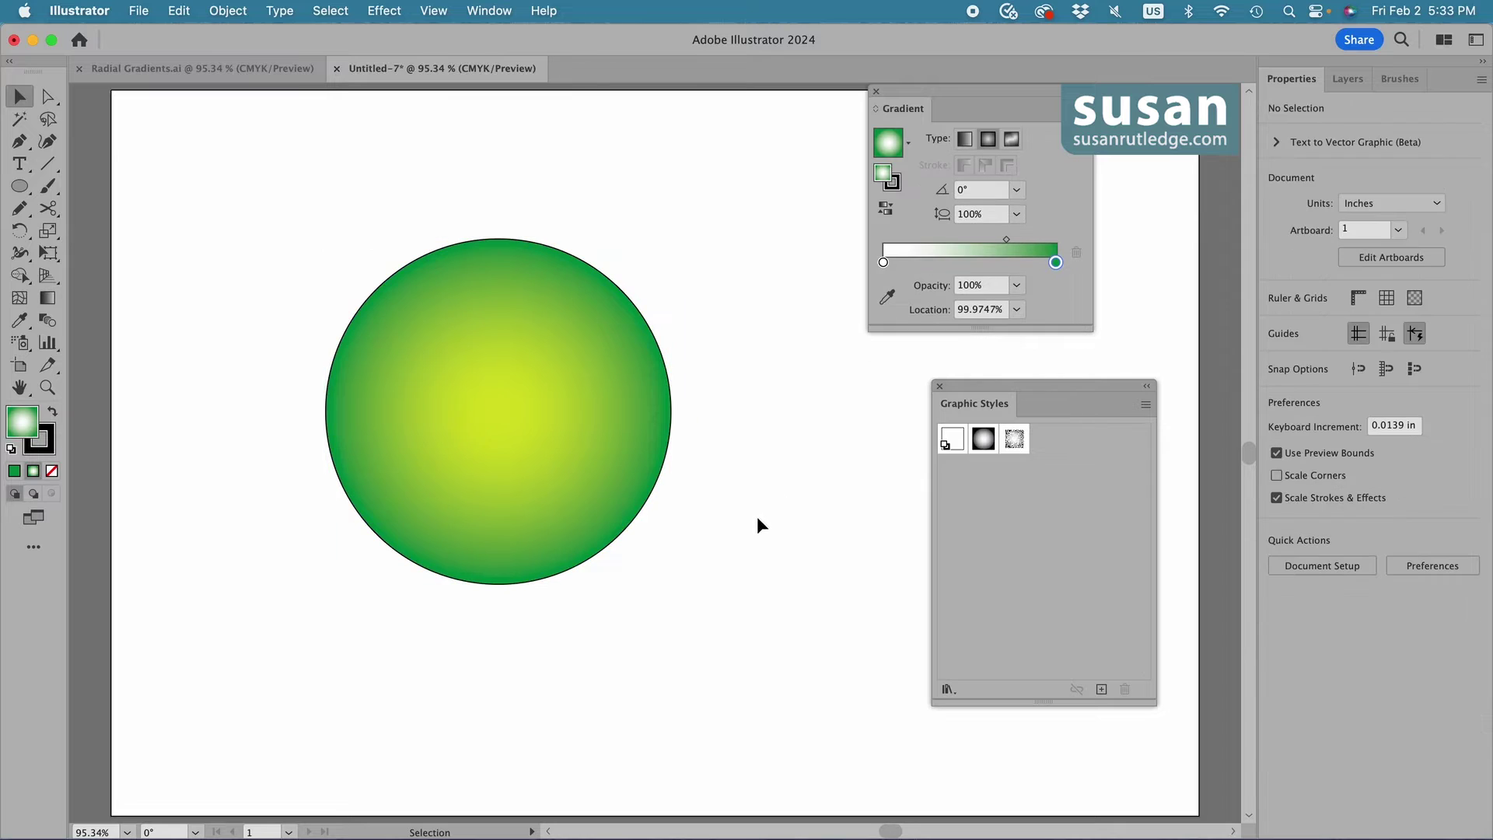
left_click(637, 510)
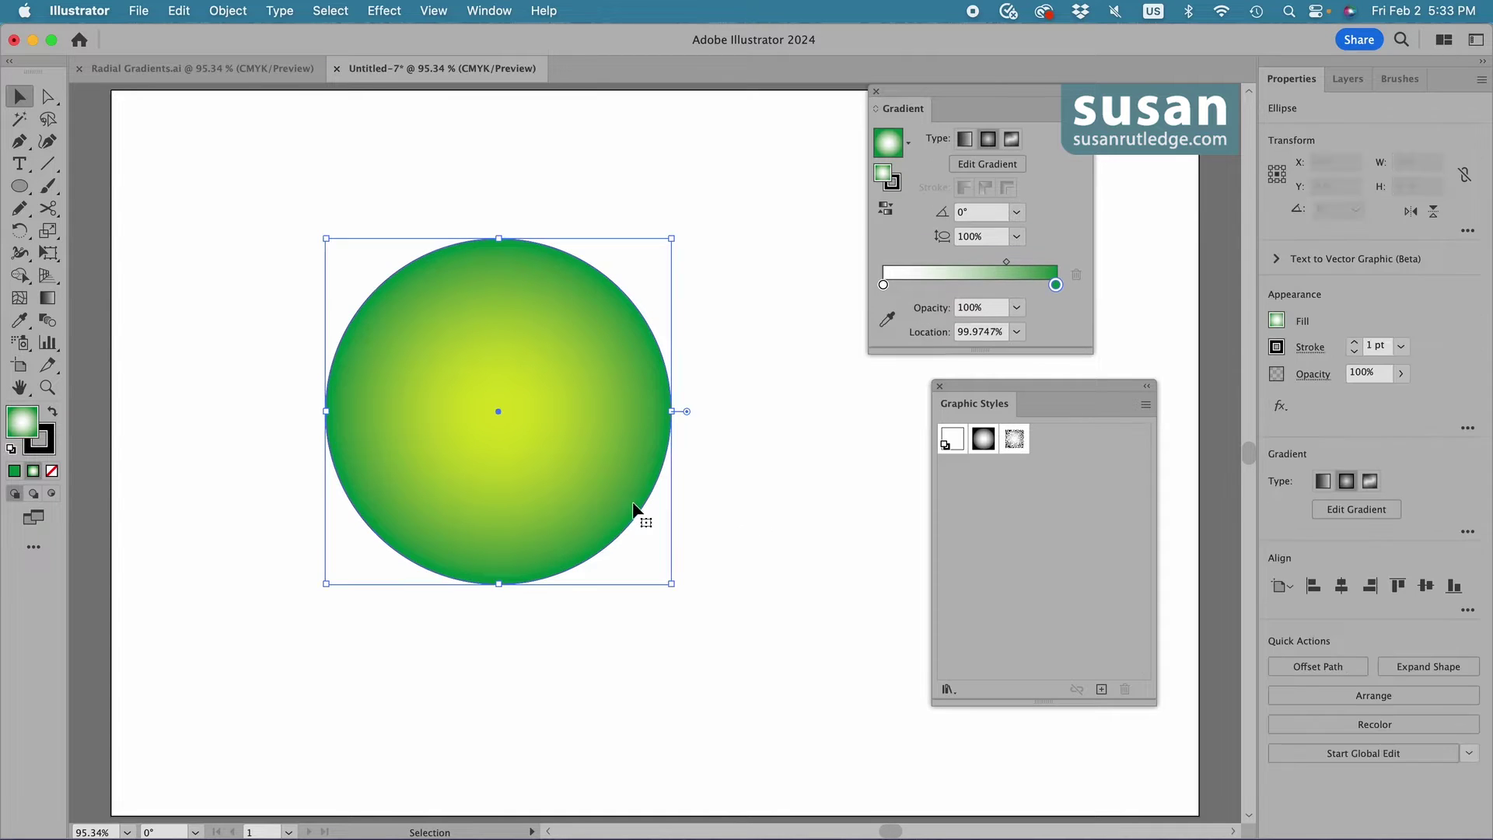
left_click(1354, 354)
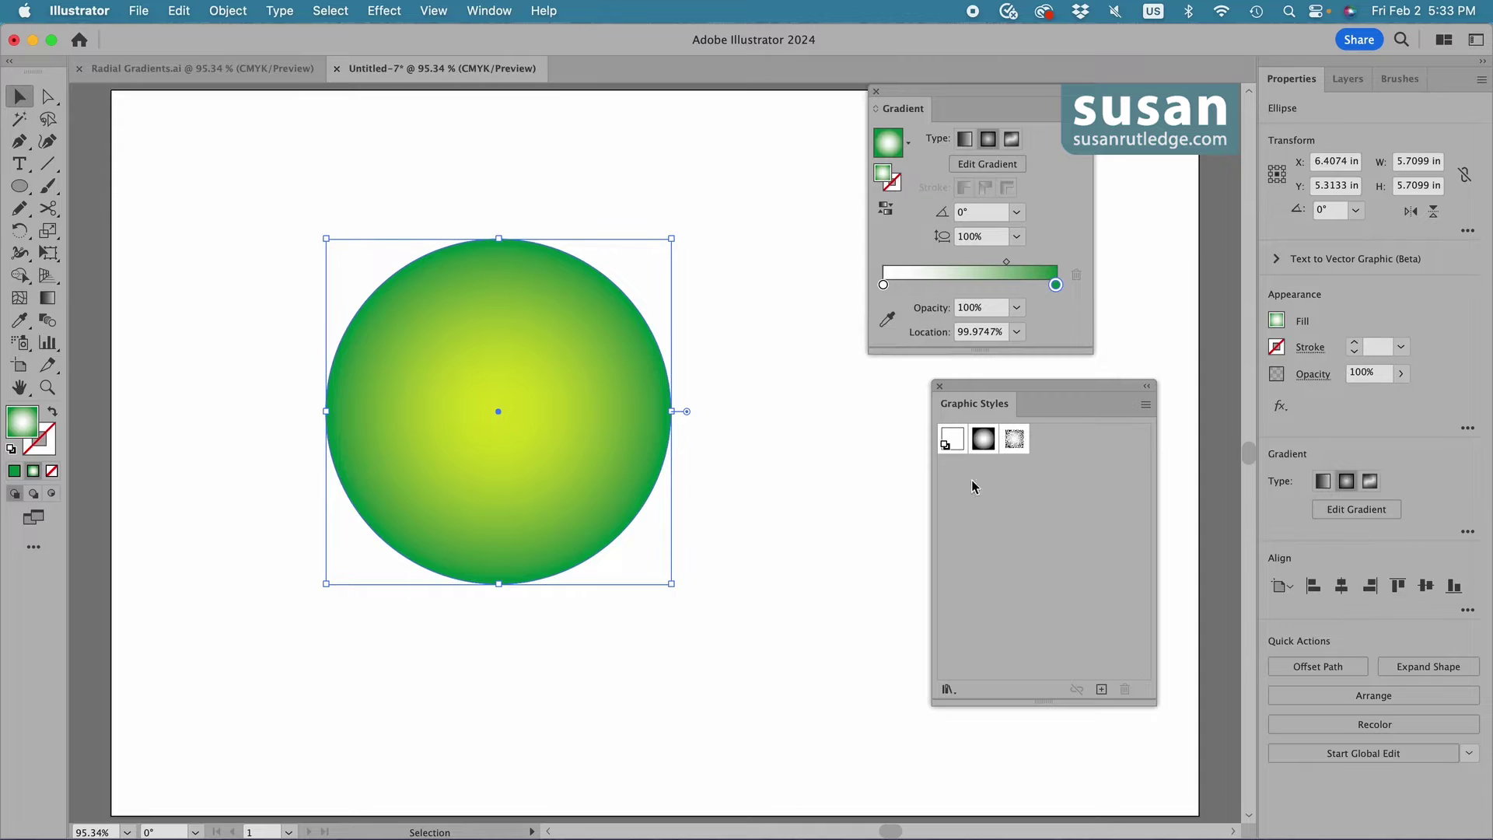
left_click(796, 443)
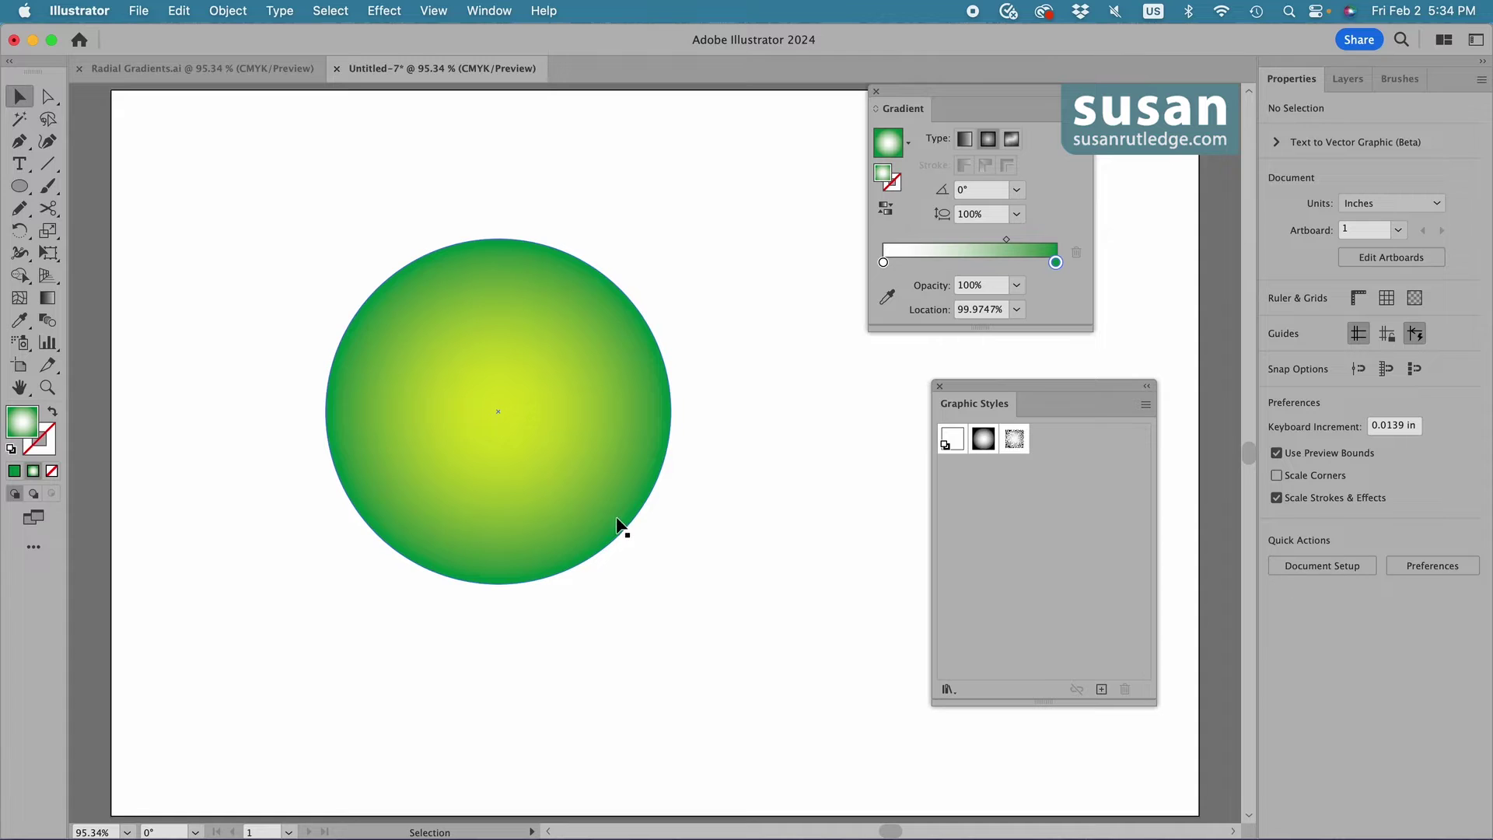
- Set the outer green gradient stop's opacity to 50%
left_click(639, 458)
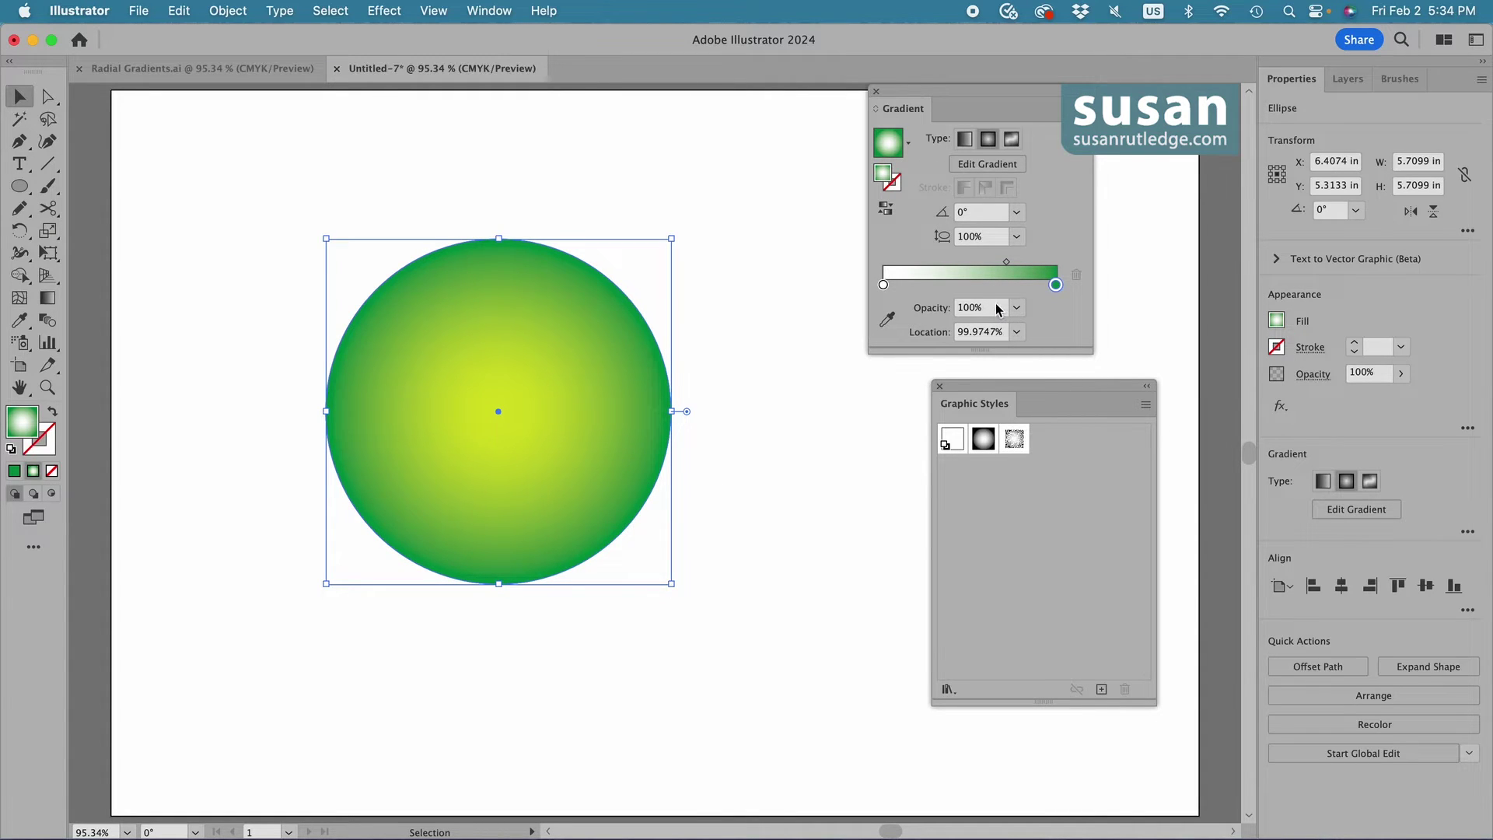
left_click(956, 309)
type("50")
left_click(741, 504)
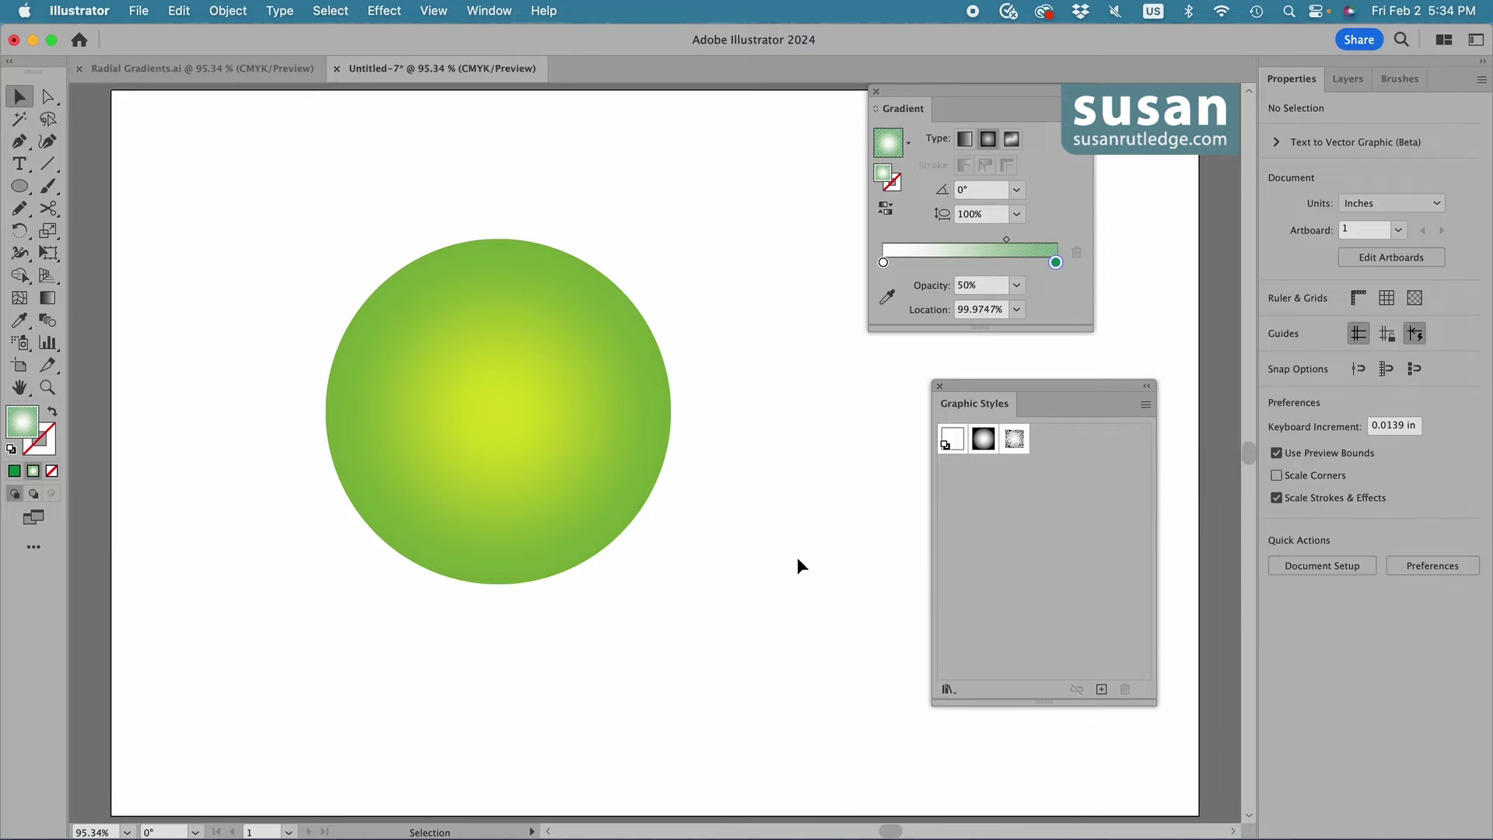
- Apply the grain graphic style to the circle and set its blend mode to Multiply
left_click(631, 453)
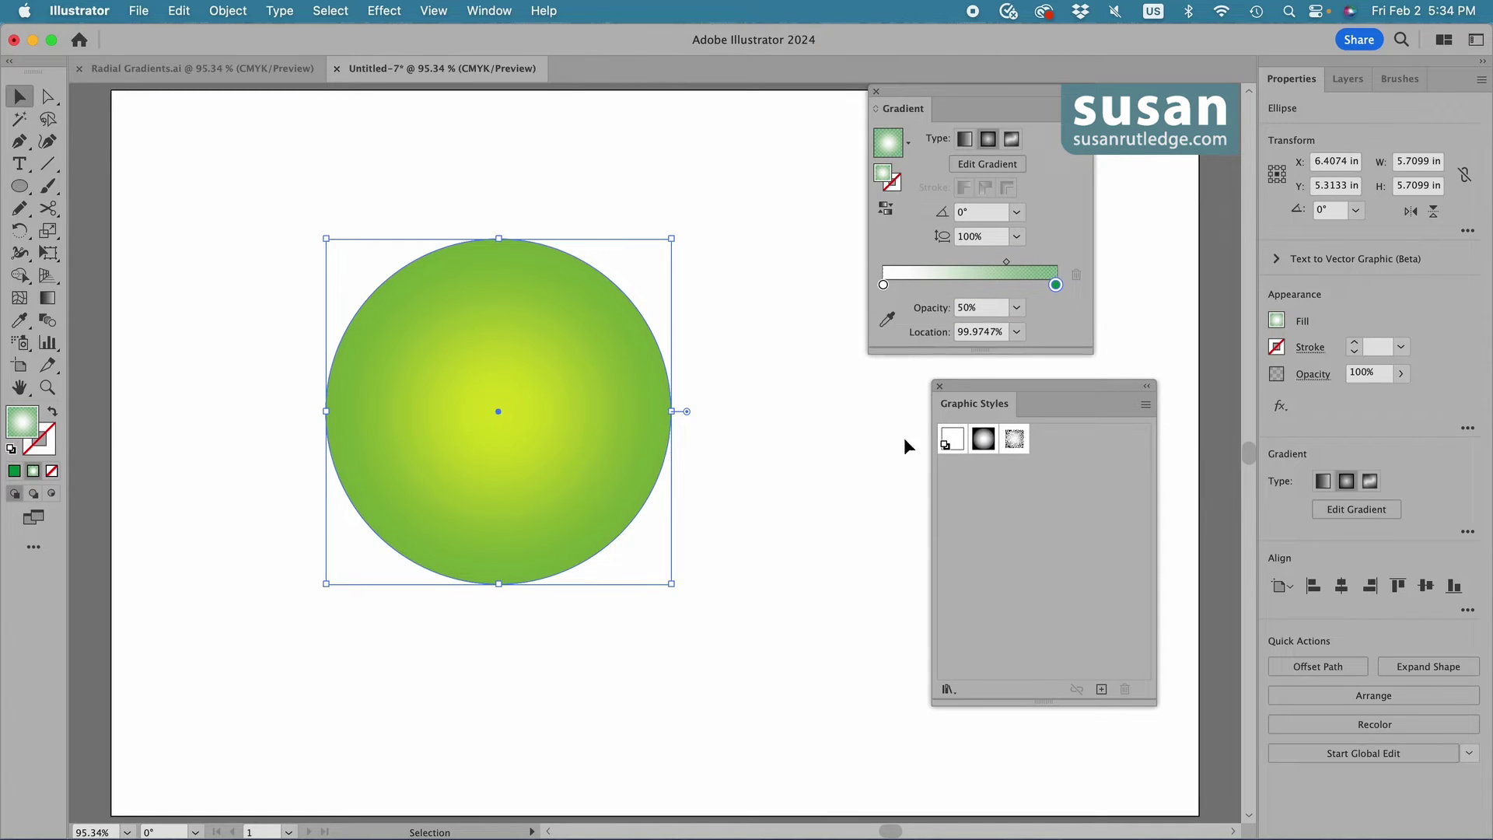
left_click(1015, 440)
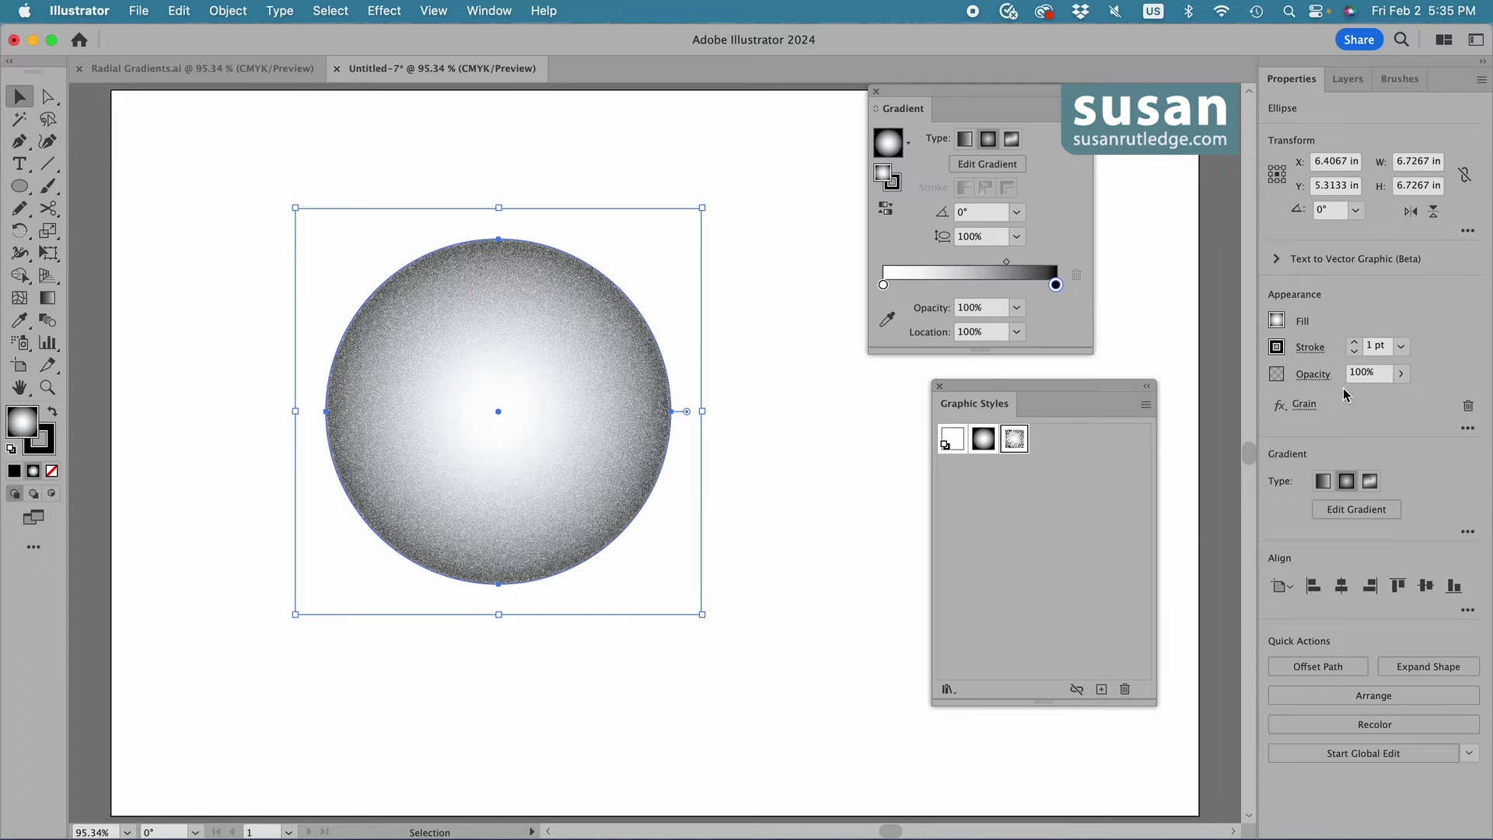
left_click(1313, 375)
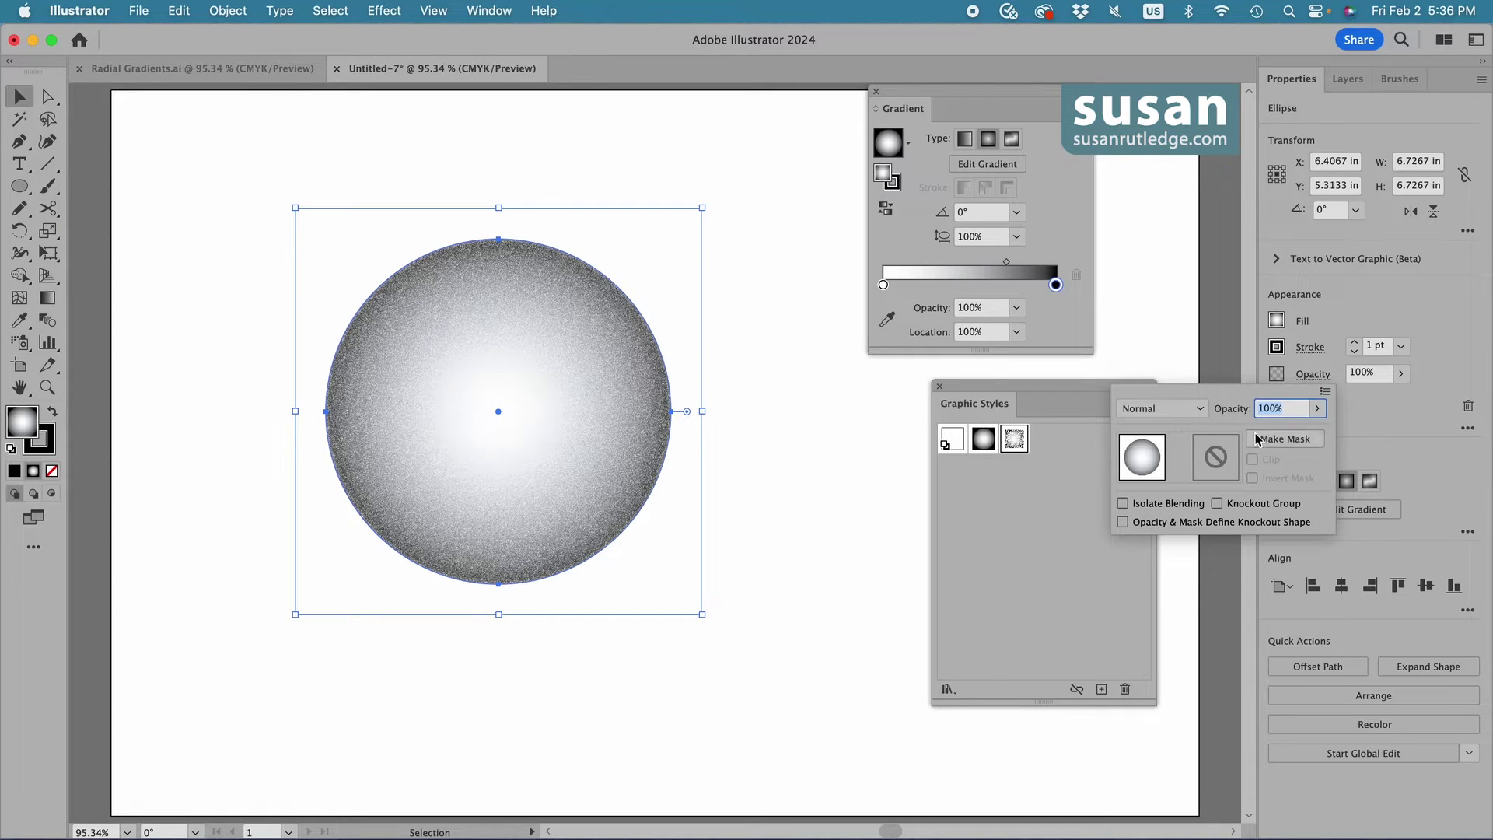
left_click(1201, 410)
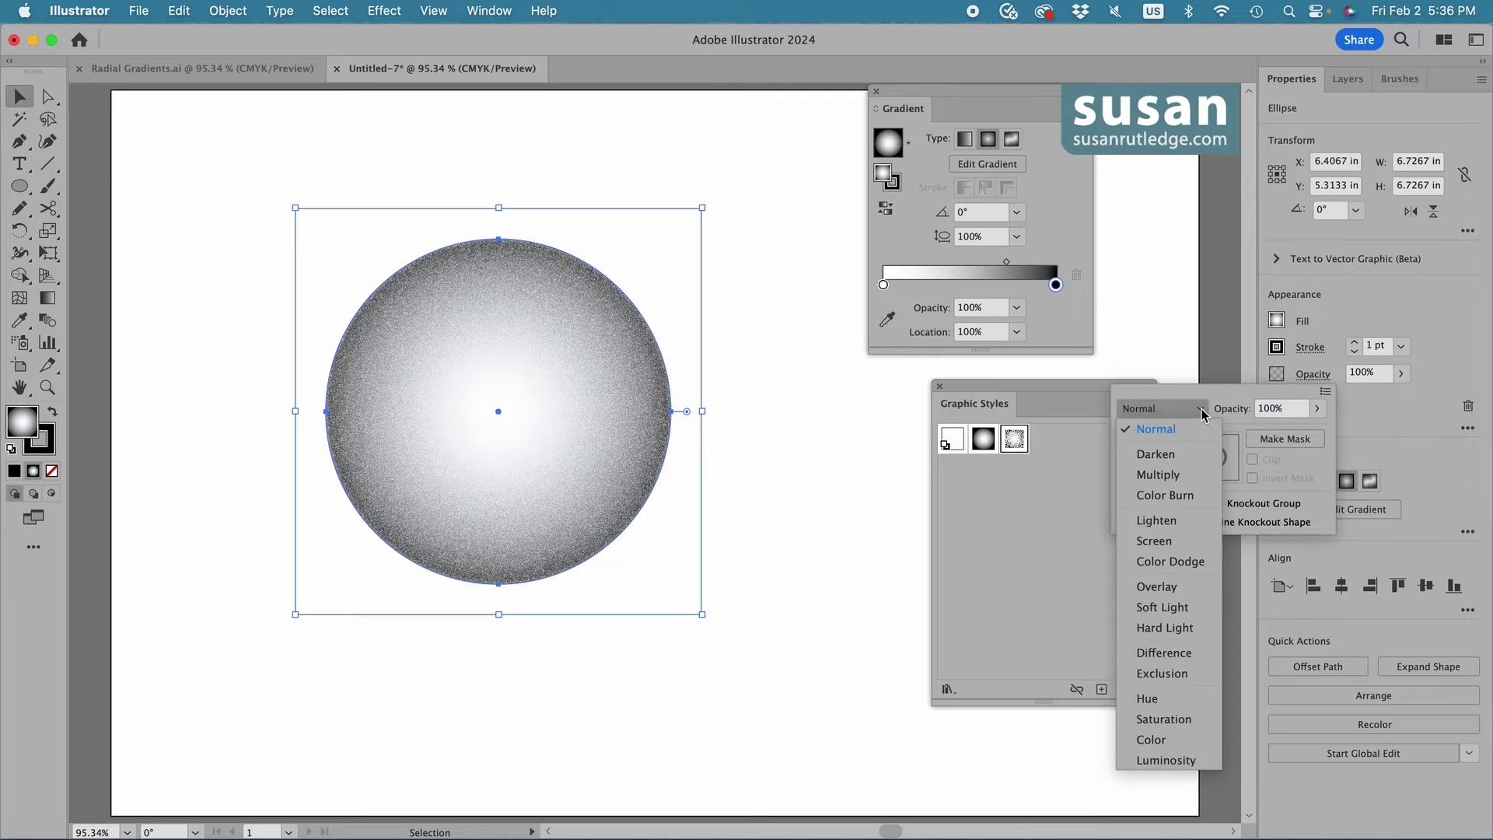
left_click(1176, 475)
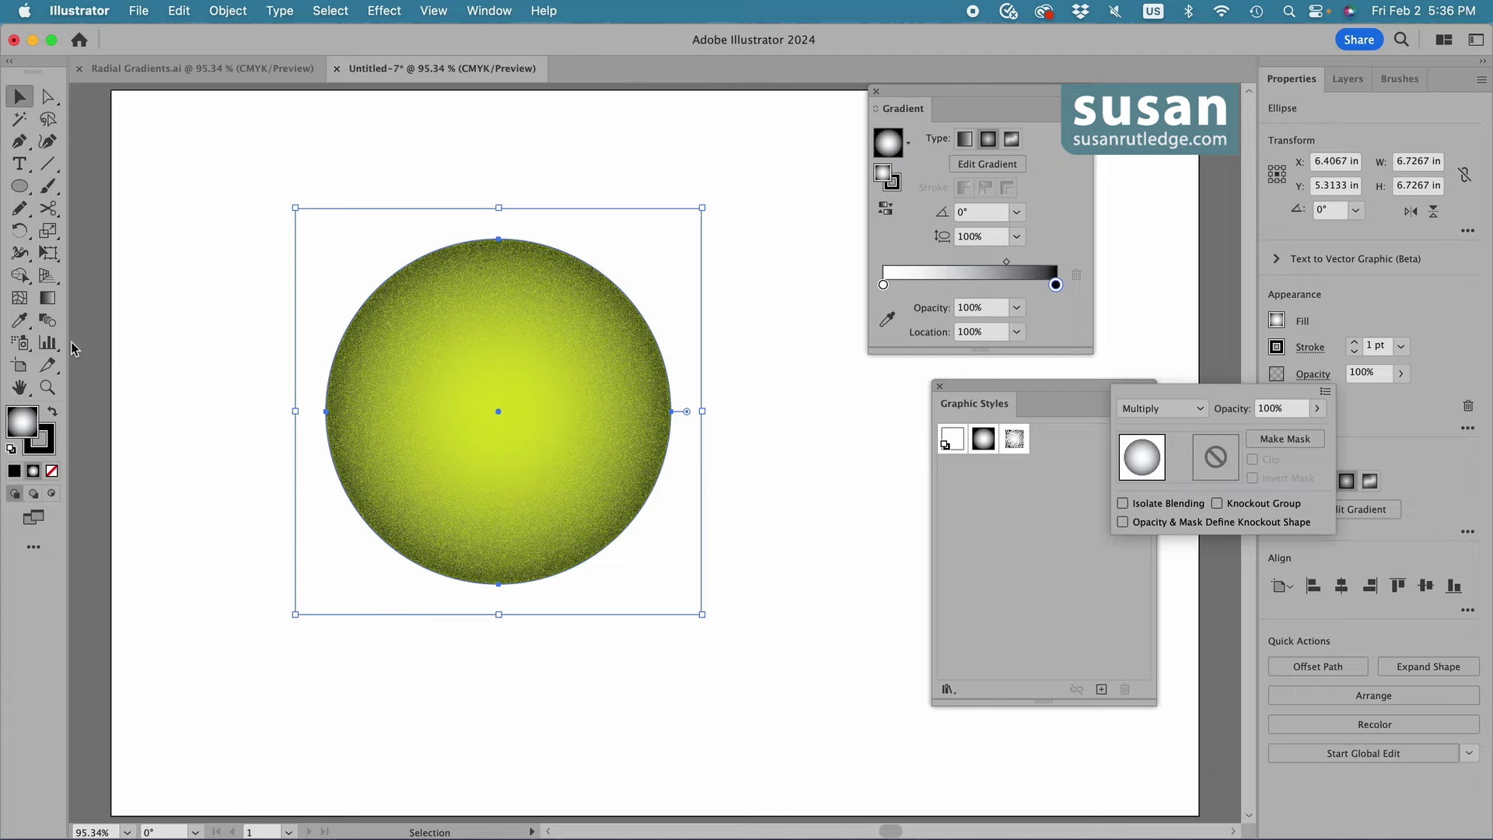
- Make the gradient's outer end stop green and set the circle's stroke to None
left_click(49, 300)
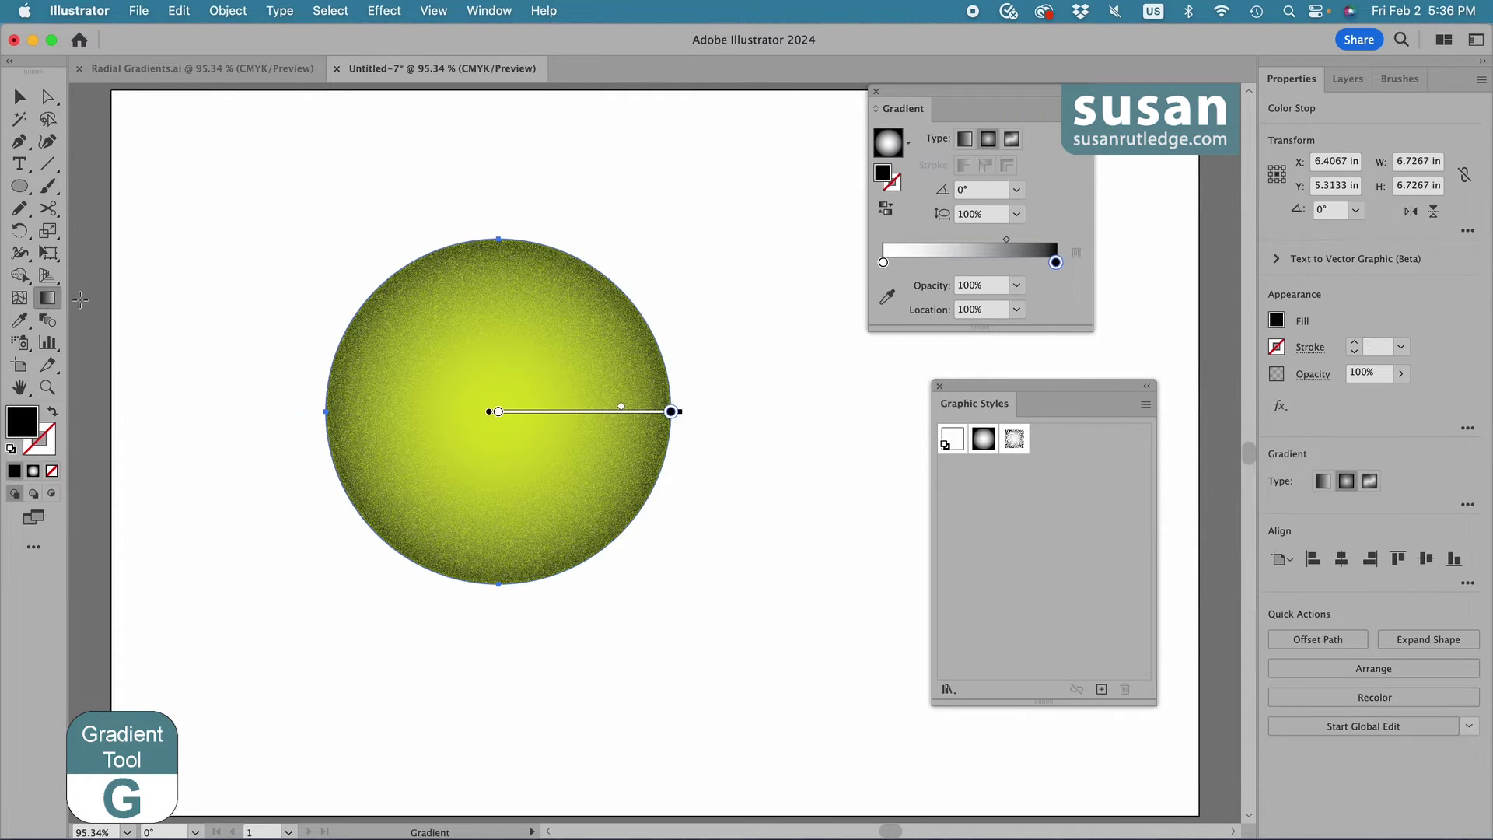
double_click(670, 412)
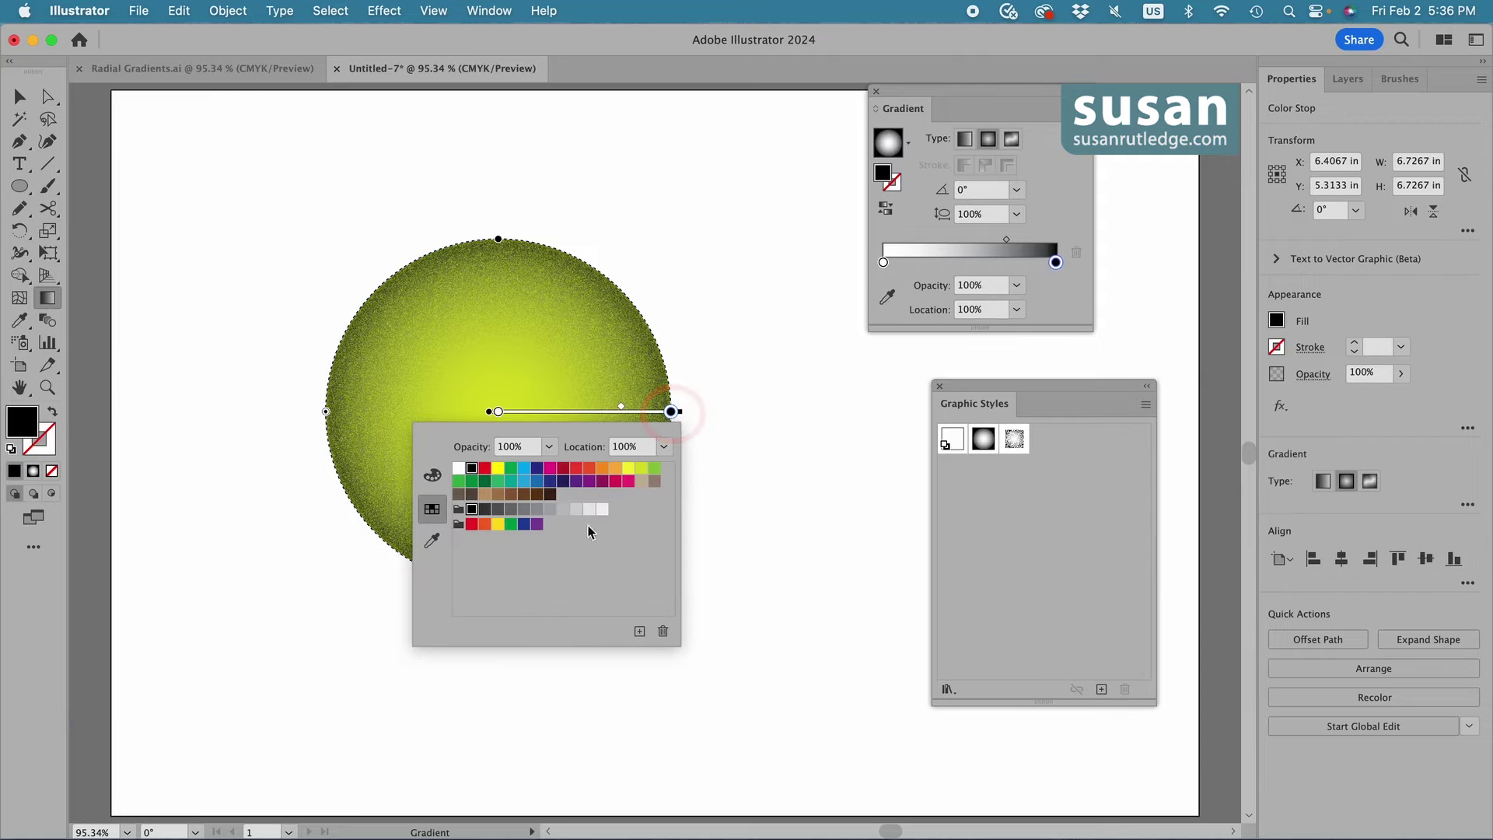
left_click(472, 481)
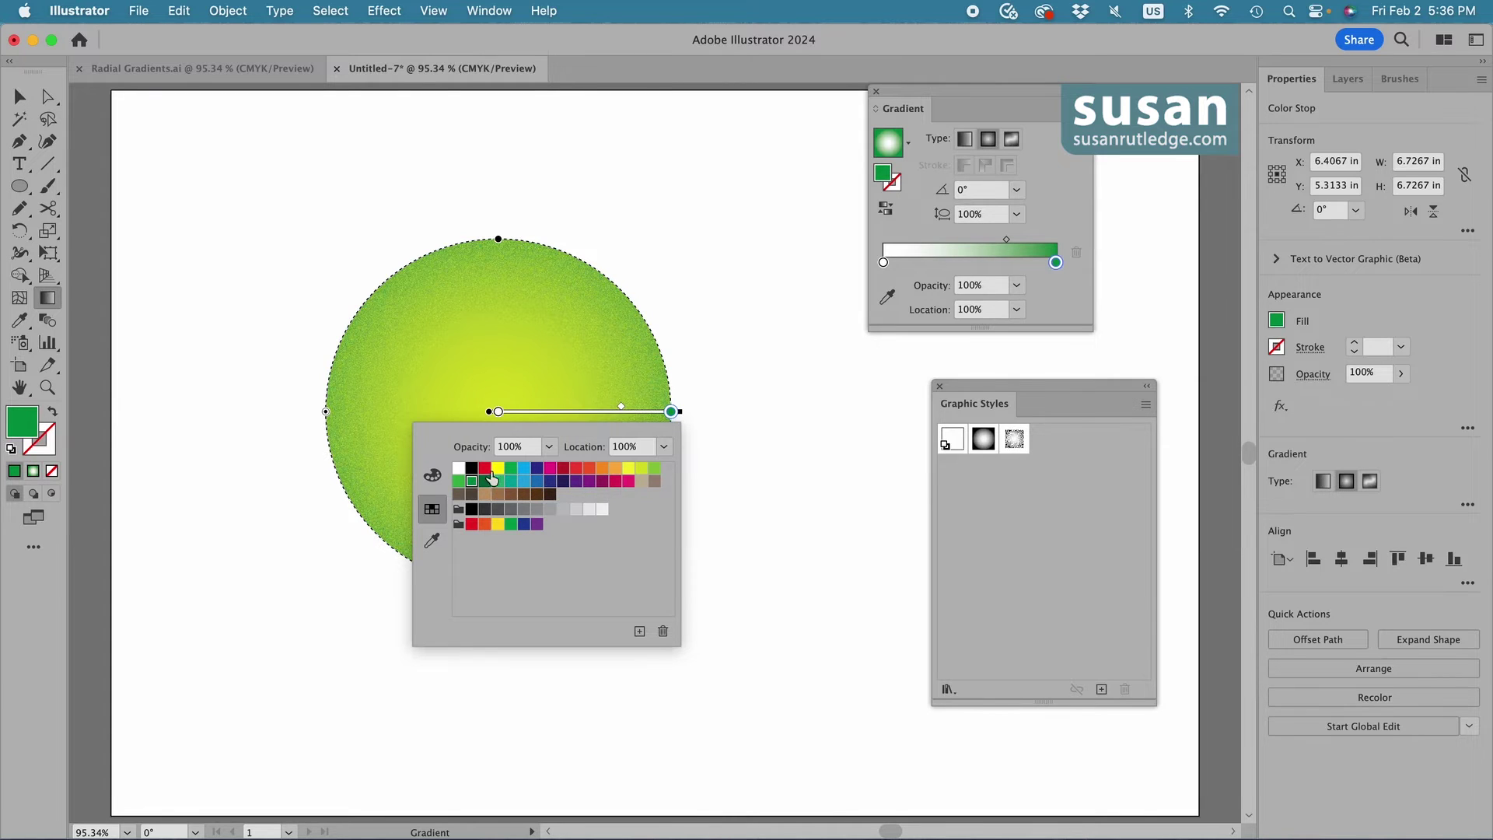
left_click(20, 97)
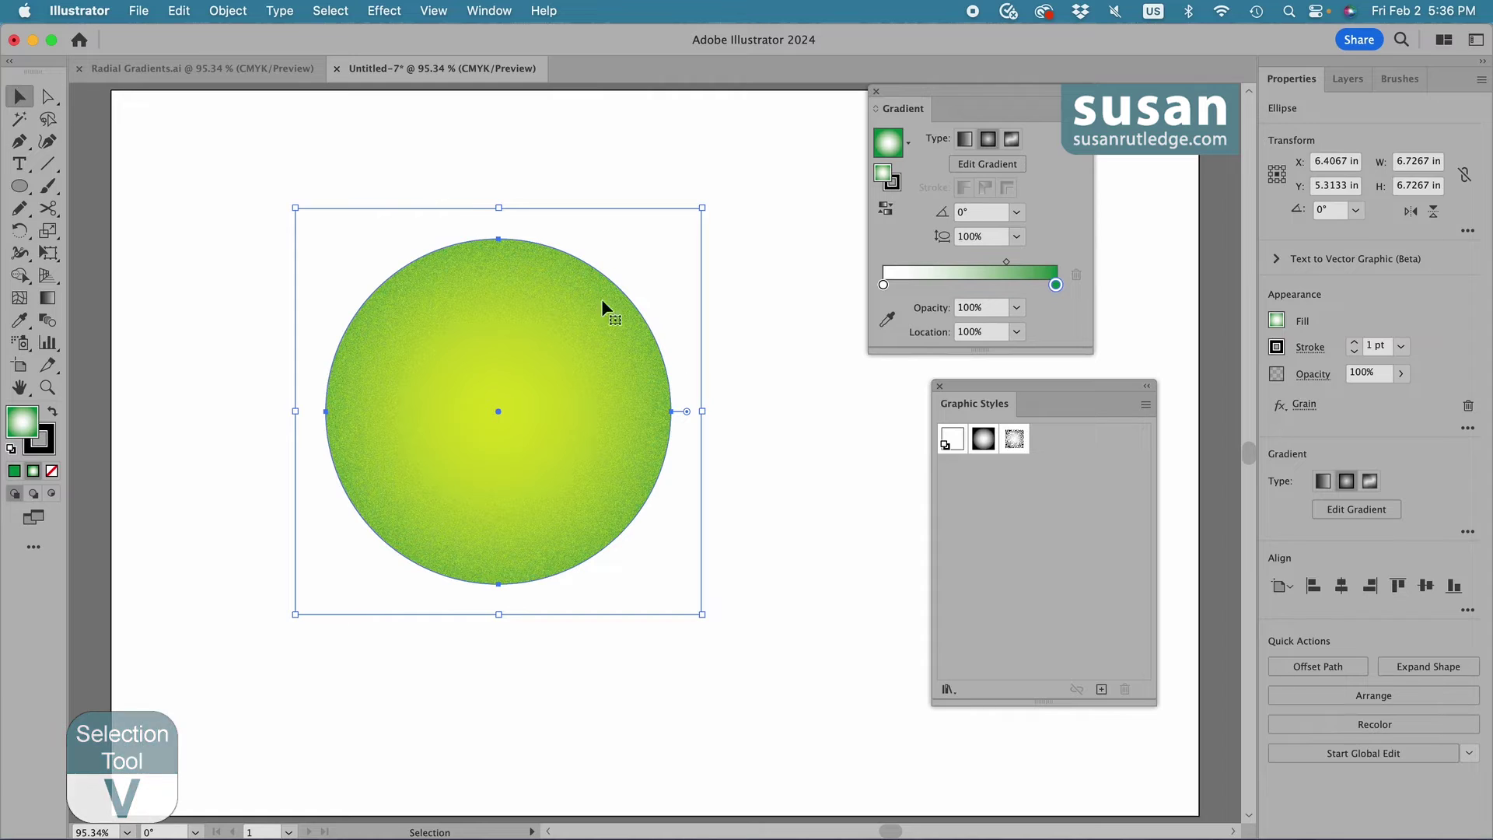
left_click(1354, 352)
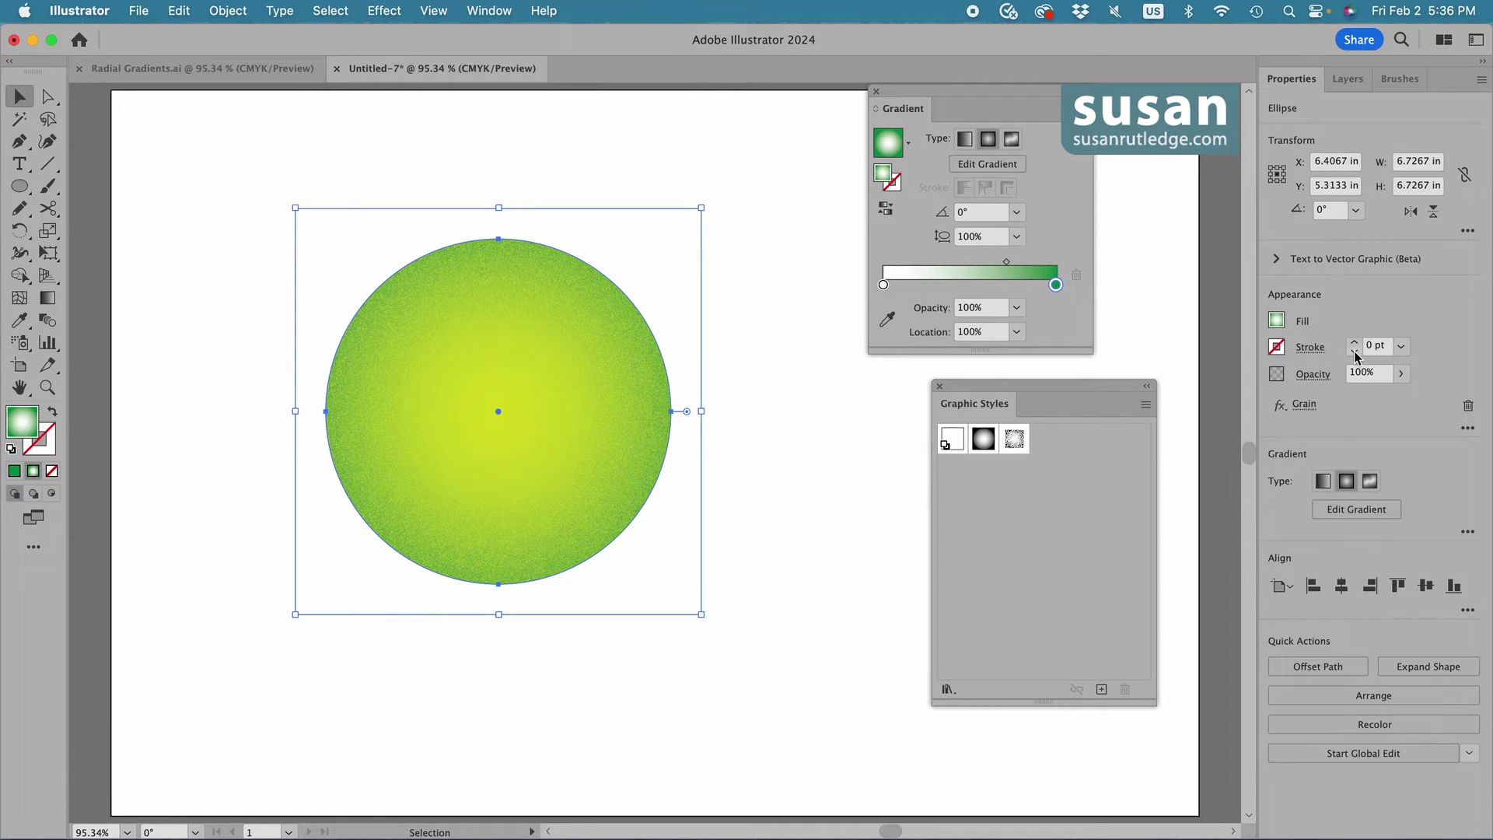
left_click(1355, 352)
- Lower the grainy circle's opacity to about 60%
left_click(790, 443)
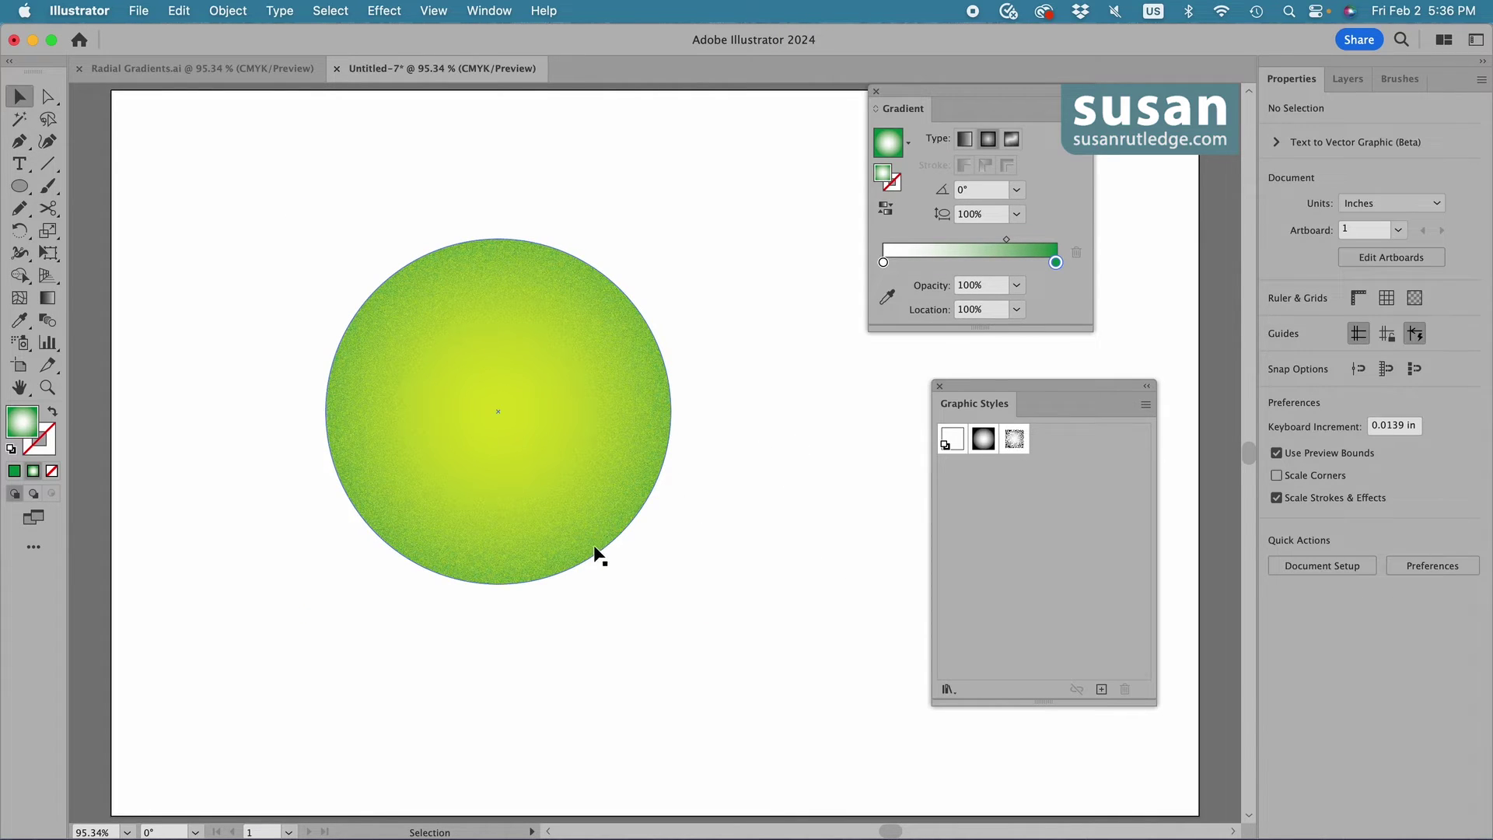
left_click(607, 525)
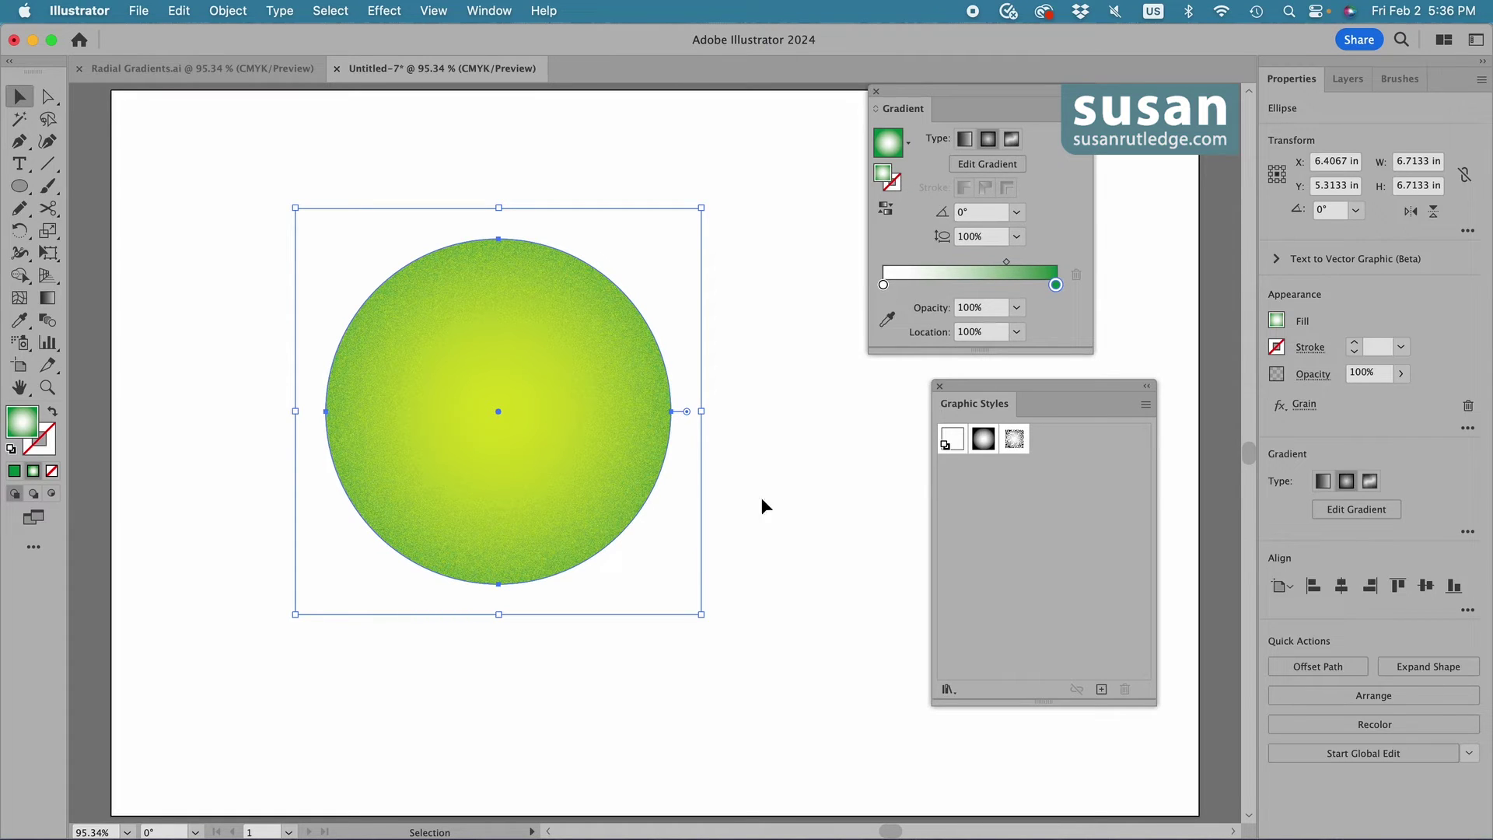
left_click(1401, 373)
left_click_drag(1399, 398, 1370, 403)
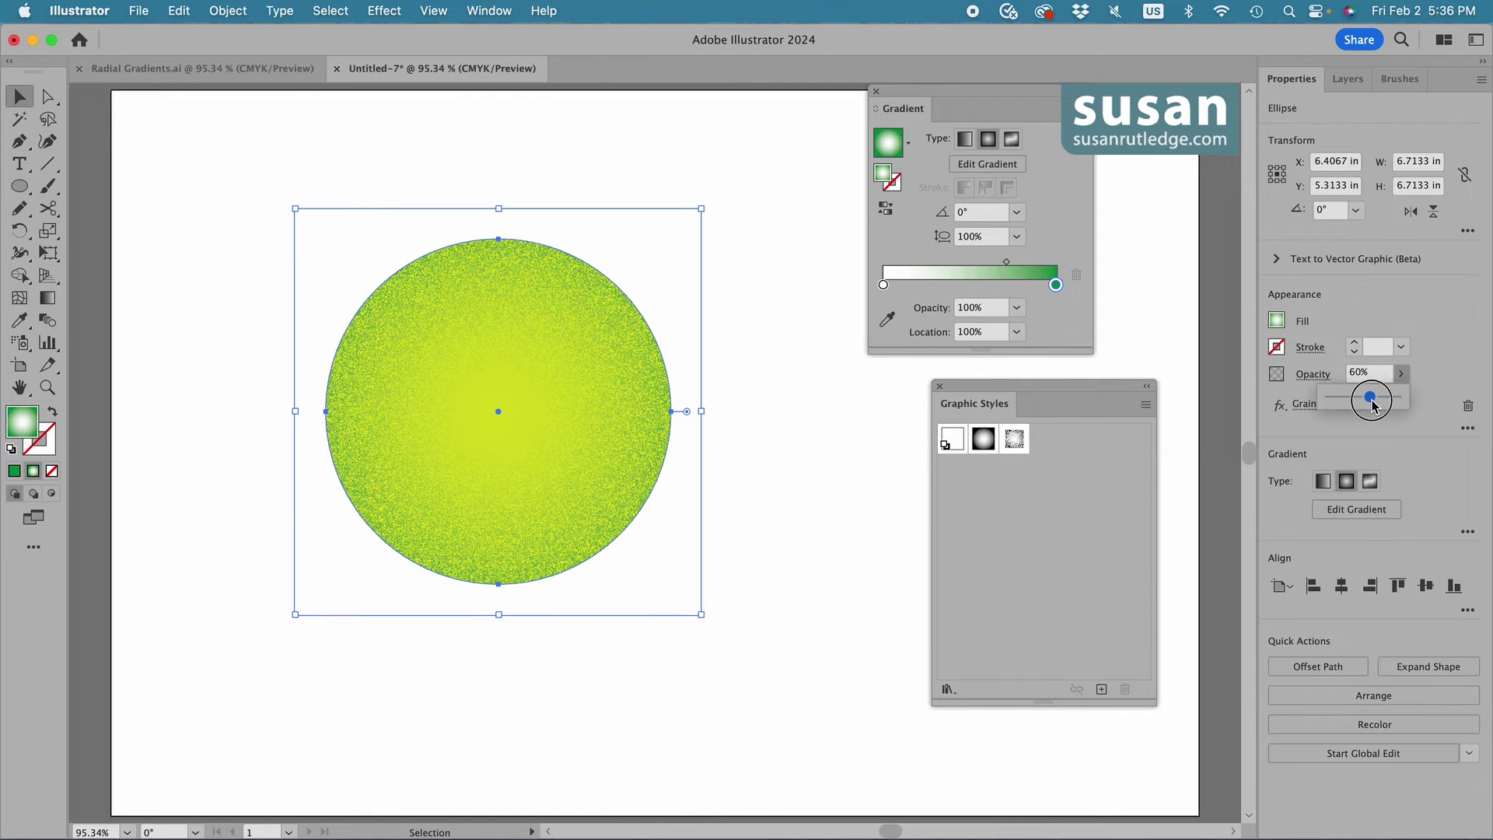
left_click(788, 469)
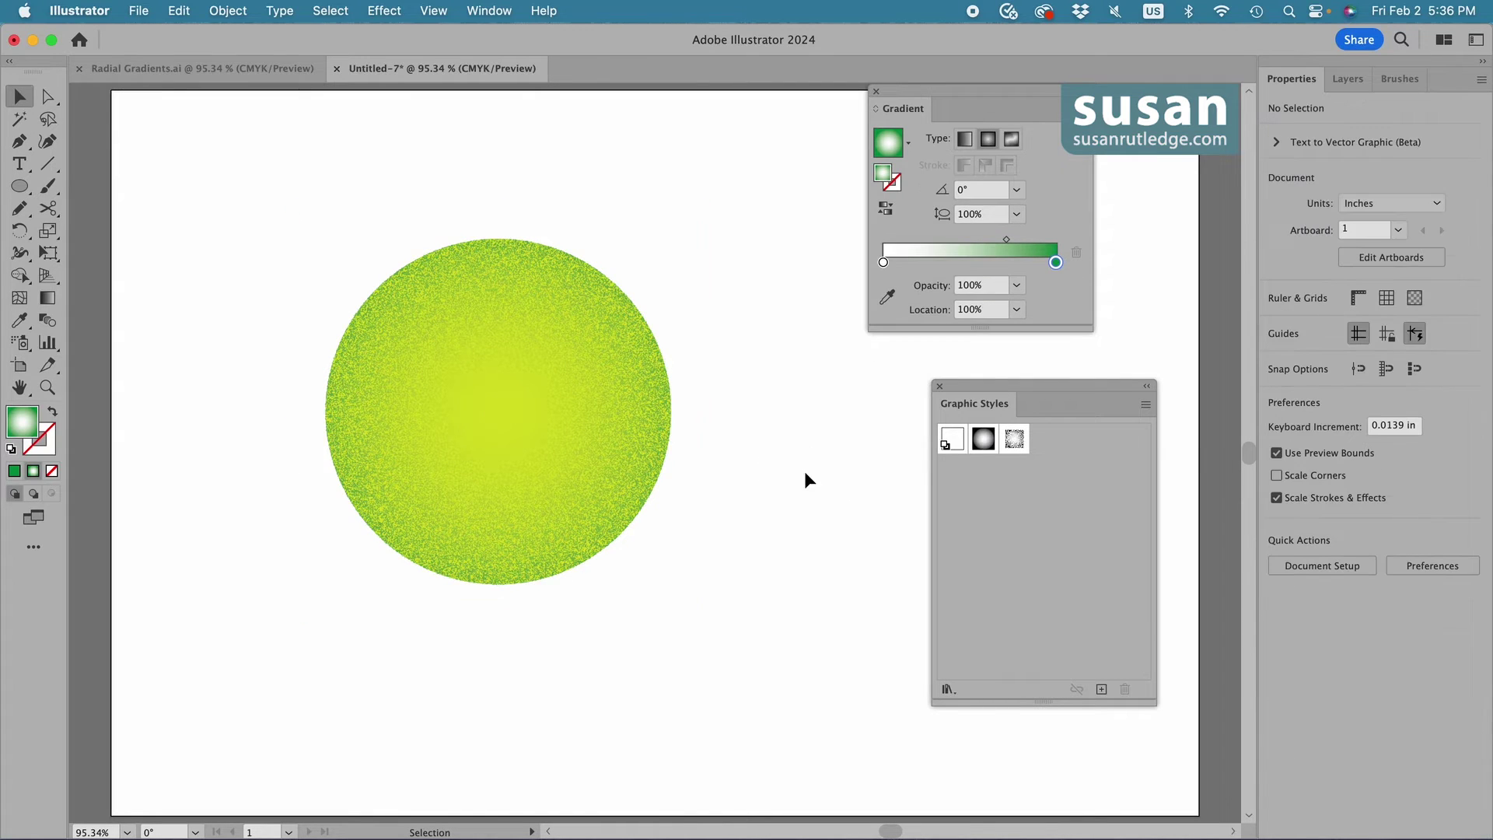
left_click(613, 526)
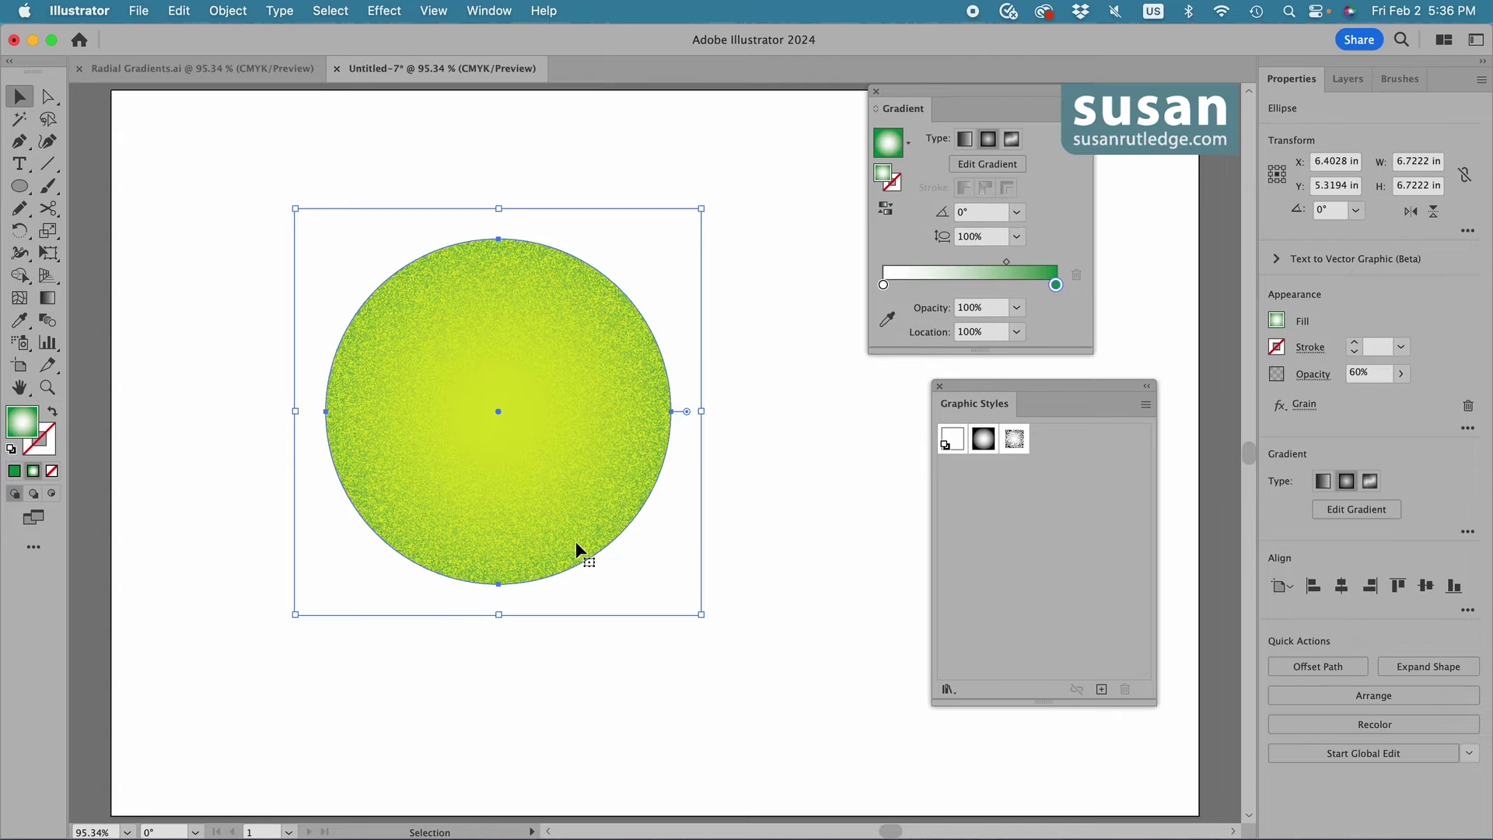
left_click(804, 478)
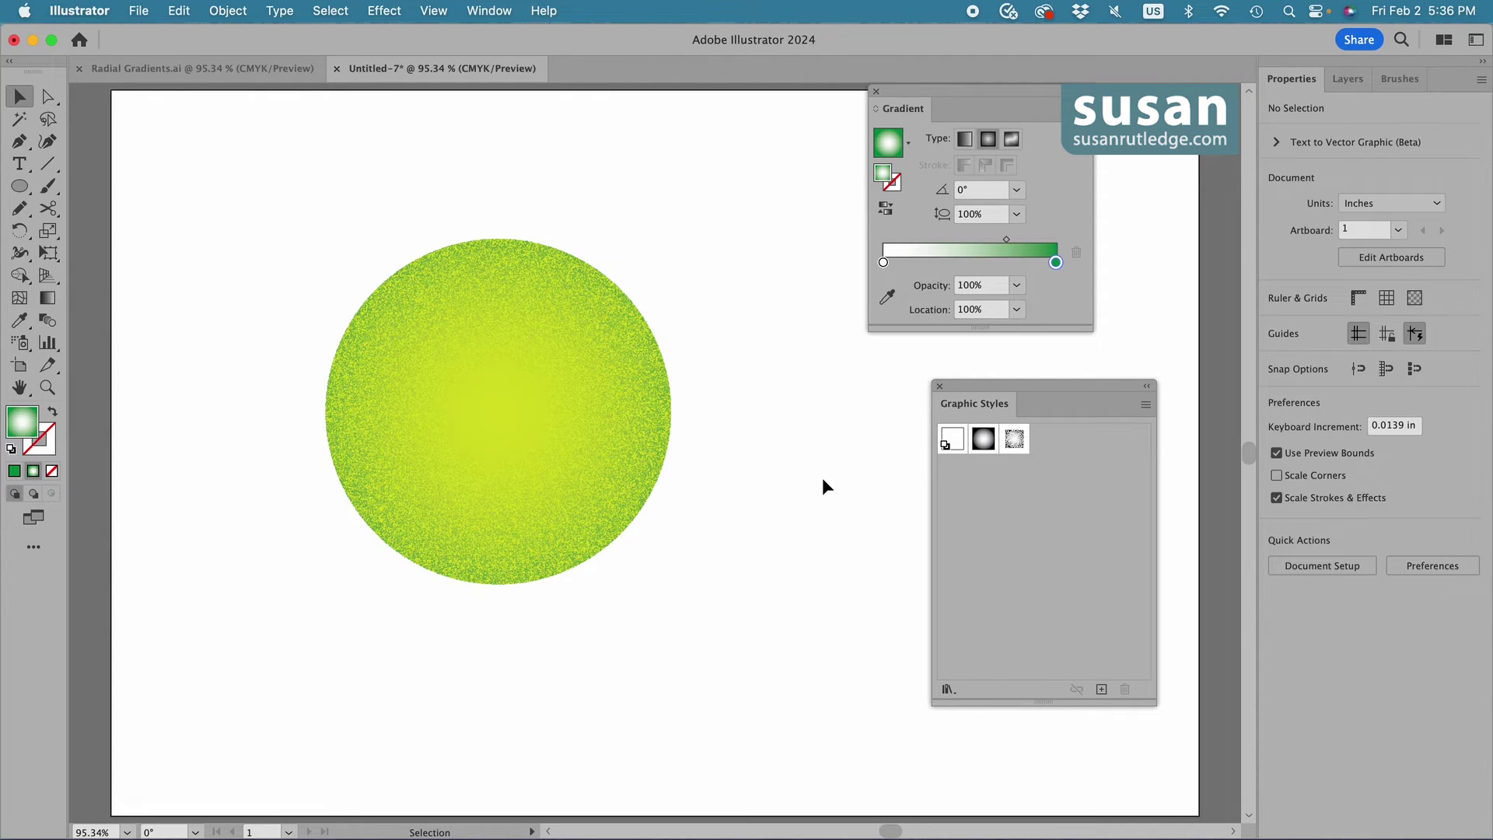
- Duplicate the circle and place the copy directly over the original
left_click_drag(657, 394, 711, 393)
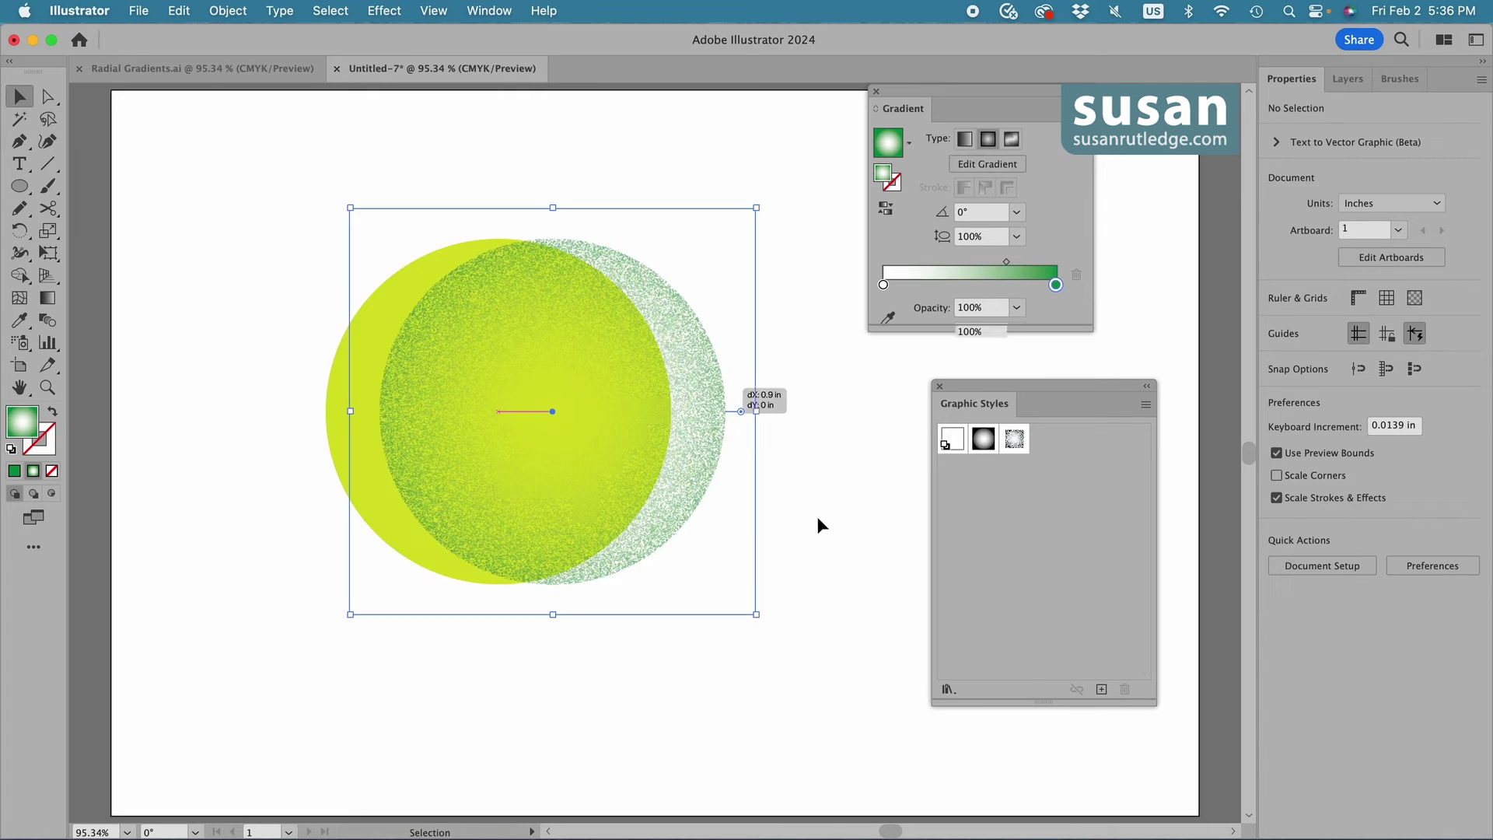
mouse_move(690, 490)
left_mouse_down()
mouse_move(640, 495)
mouse_move(664, 488)
left_mouse_up()
left_click(827, 477)
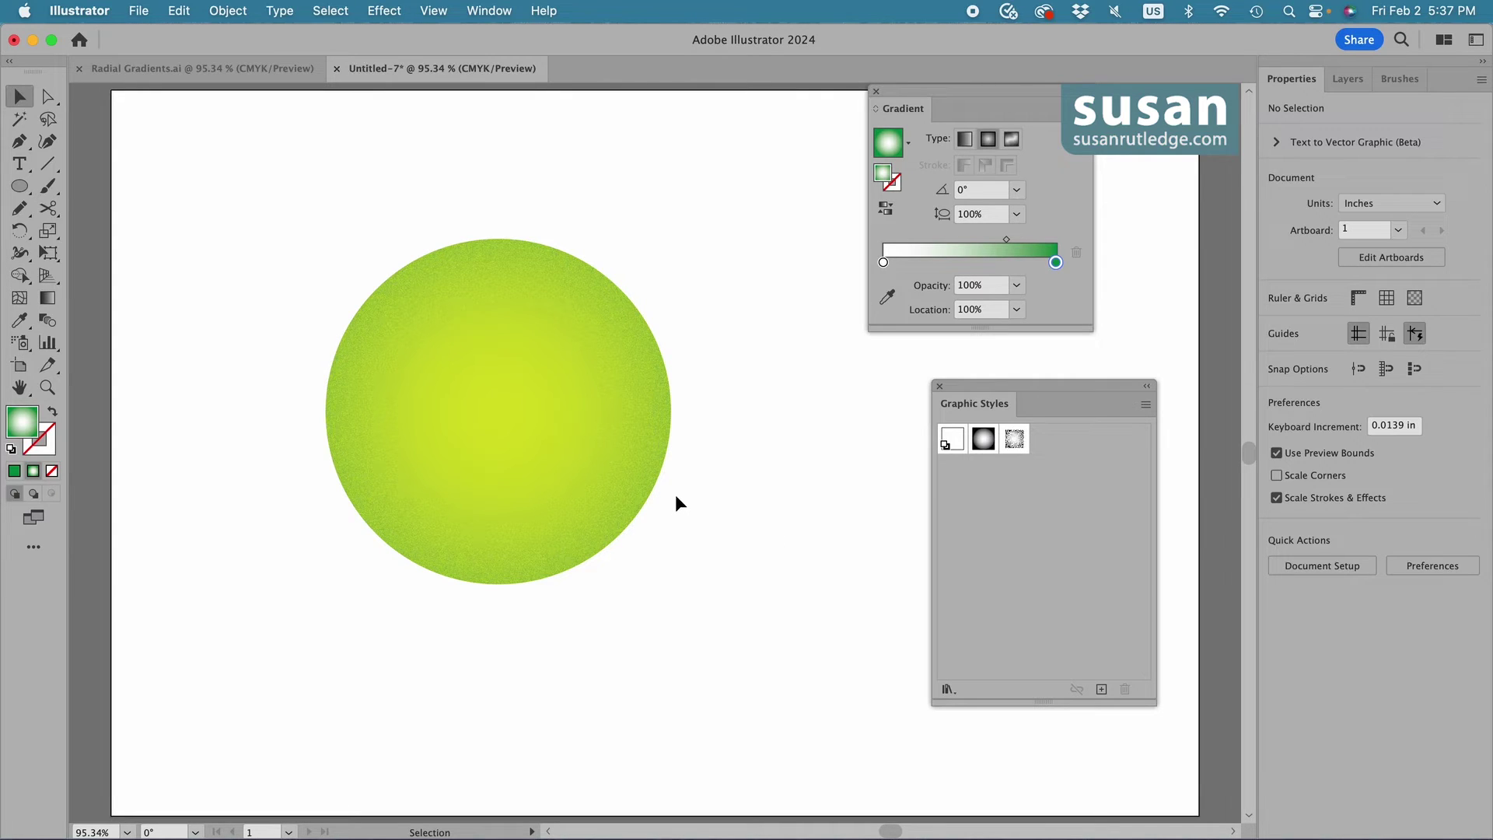
- Drag the radial gradient's centre to the right and nudge the circle slightly left
left_click(600, 357)
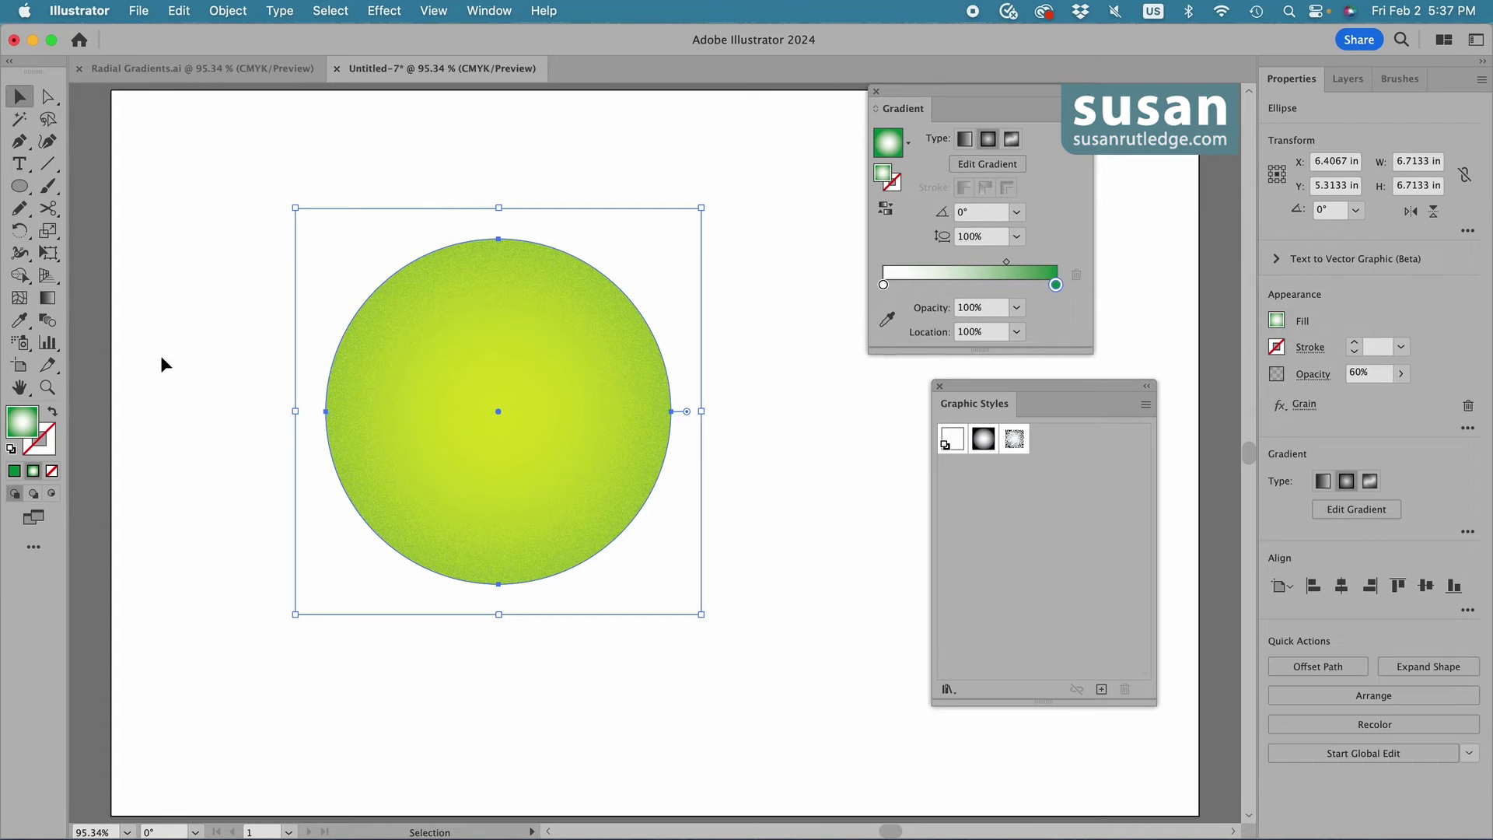
left_click(48, 299)
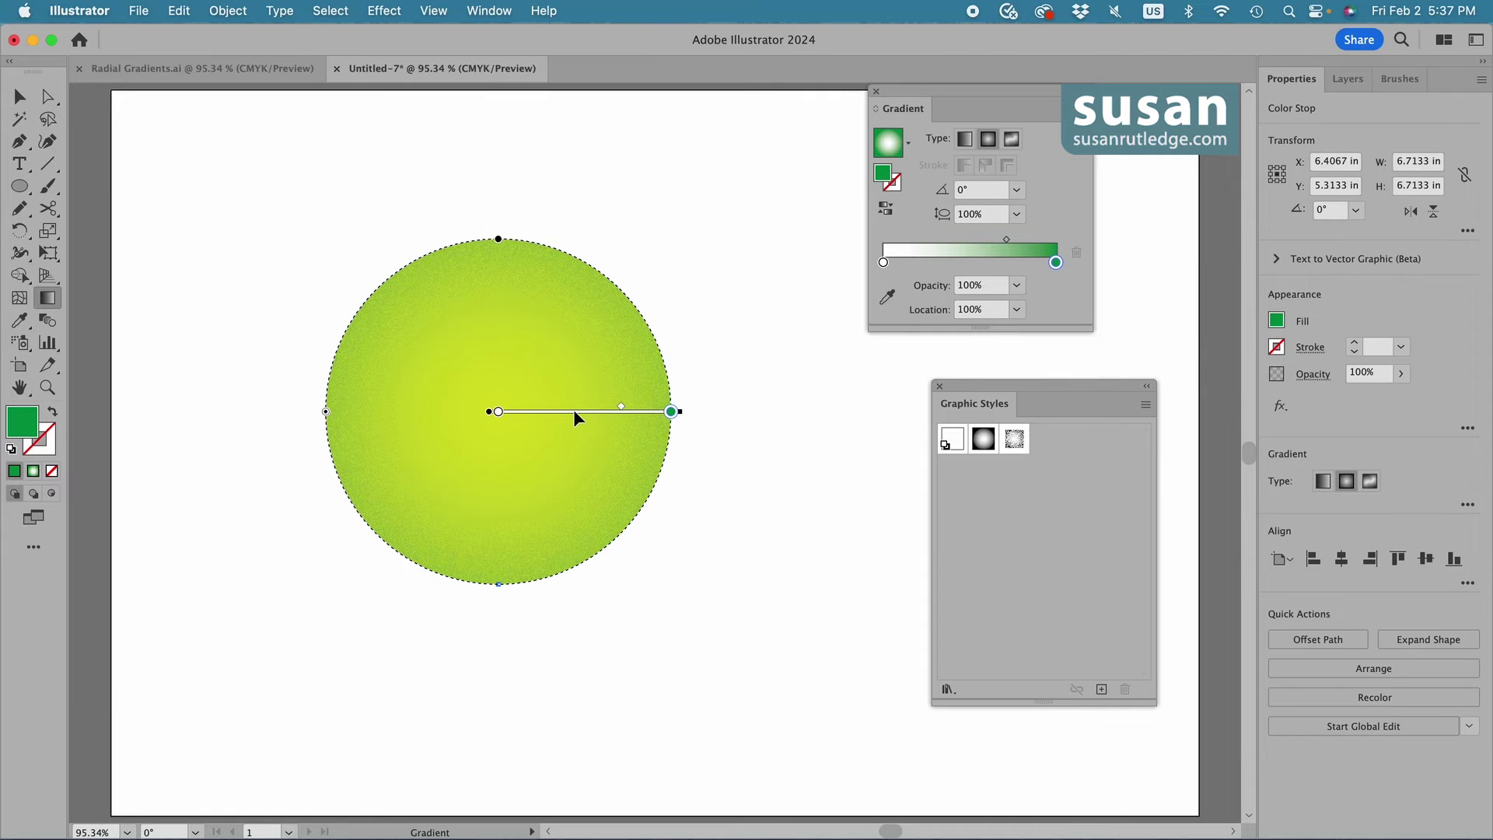
left_click_drag(574, 411, 652, 412)
key("v")
left_click(668, 475)
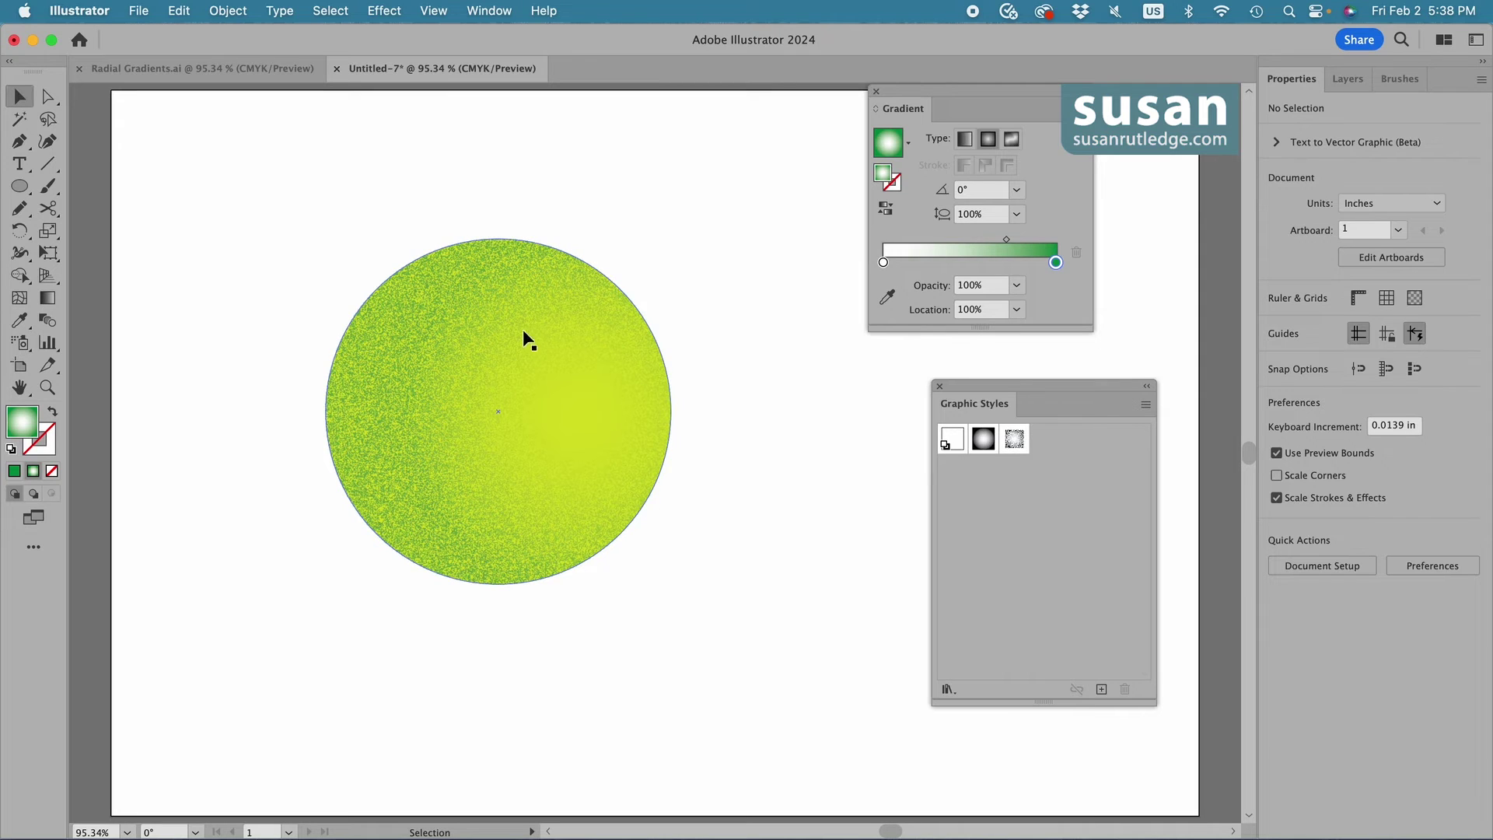
mouse_move(398, 412)
left_mouse_down()
mouse_move(364, 411)
mouse_move(386, 410)
left_mouse_up()
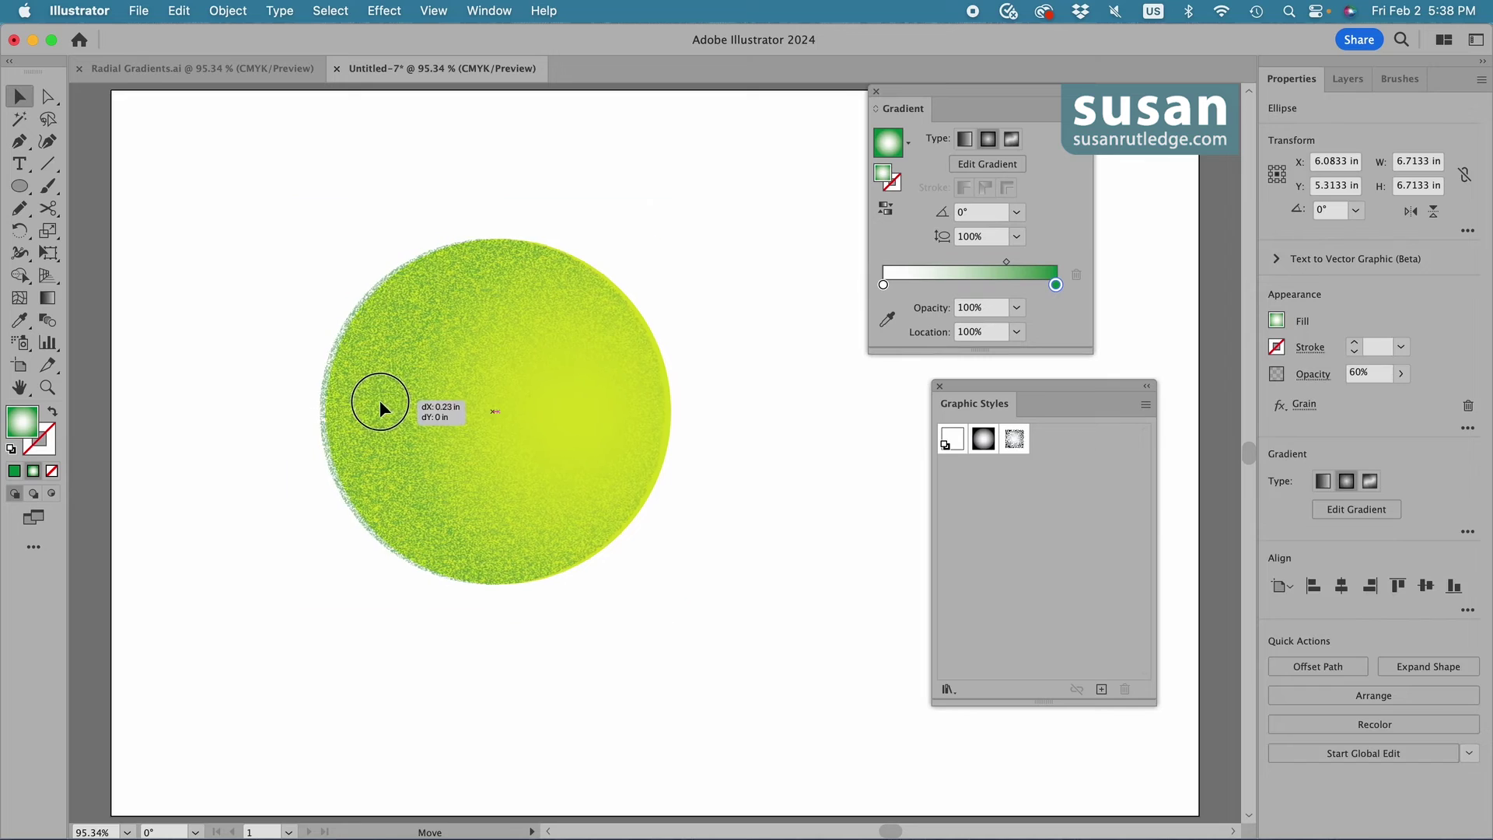
left_click(750, 374)
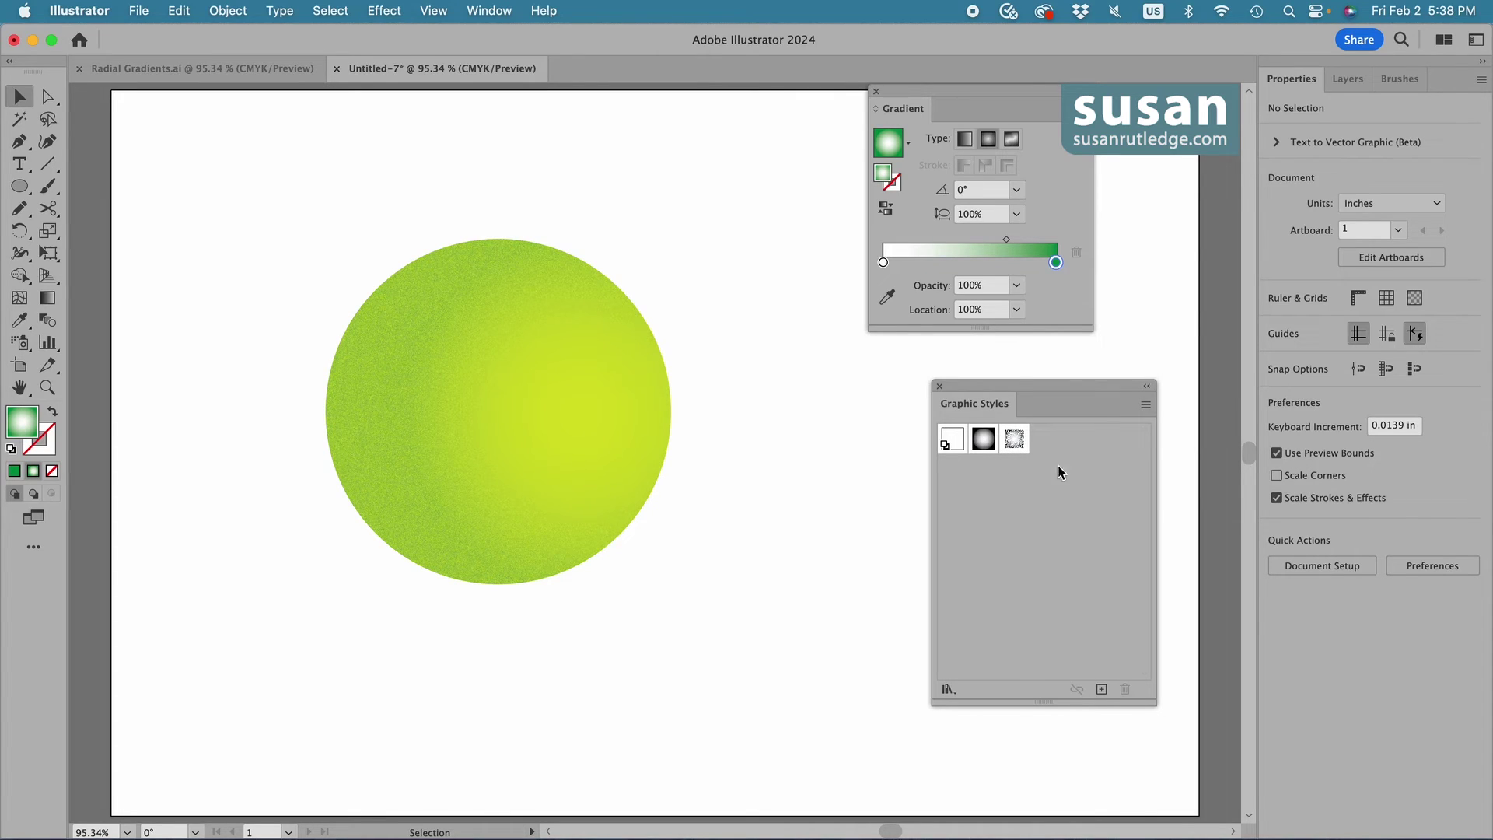
- Save the graphic styles as library 'Light Gradients' in a new Desktop folder 'Susan's Gradients'
left_click(1146, 406)
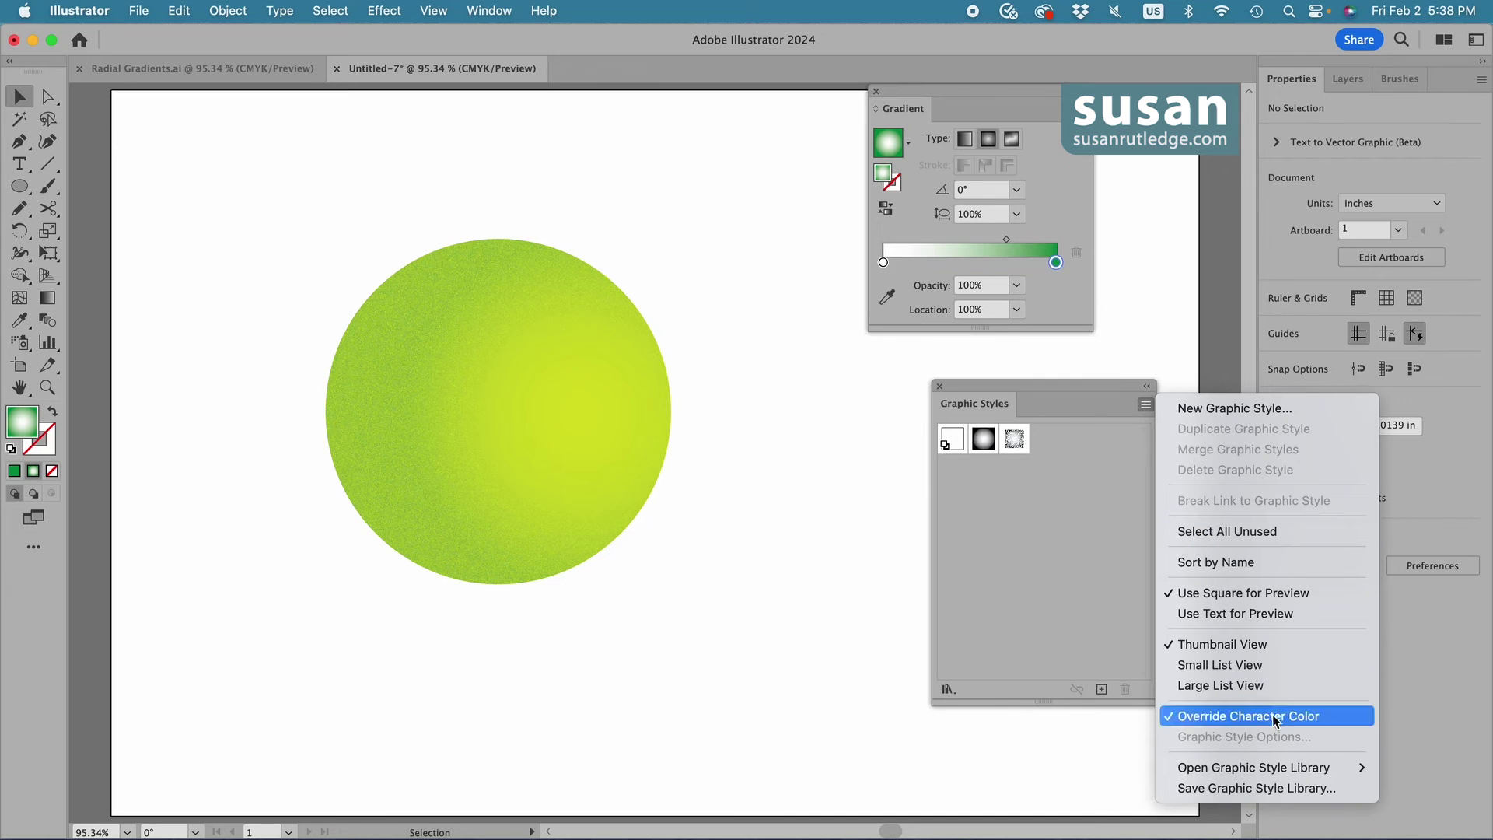
left_click(1246, 788)
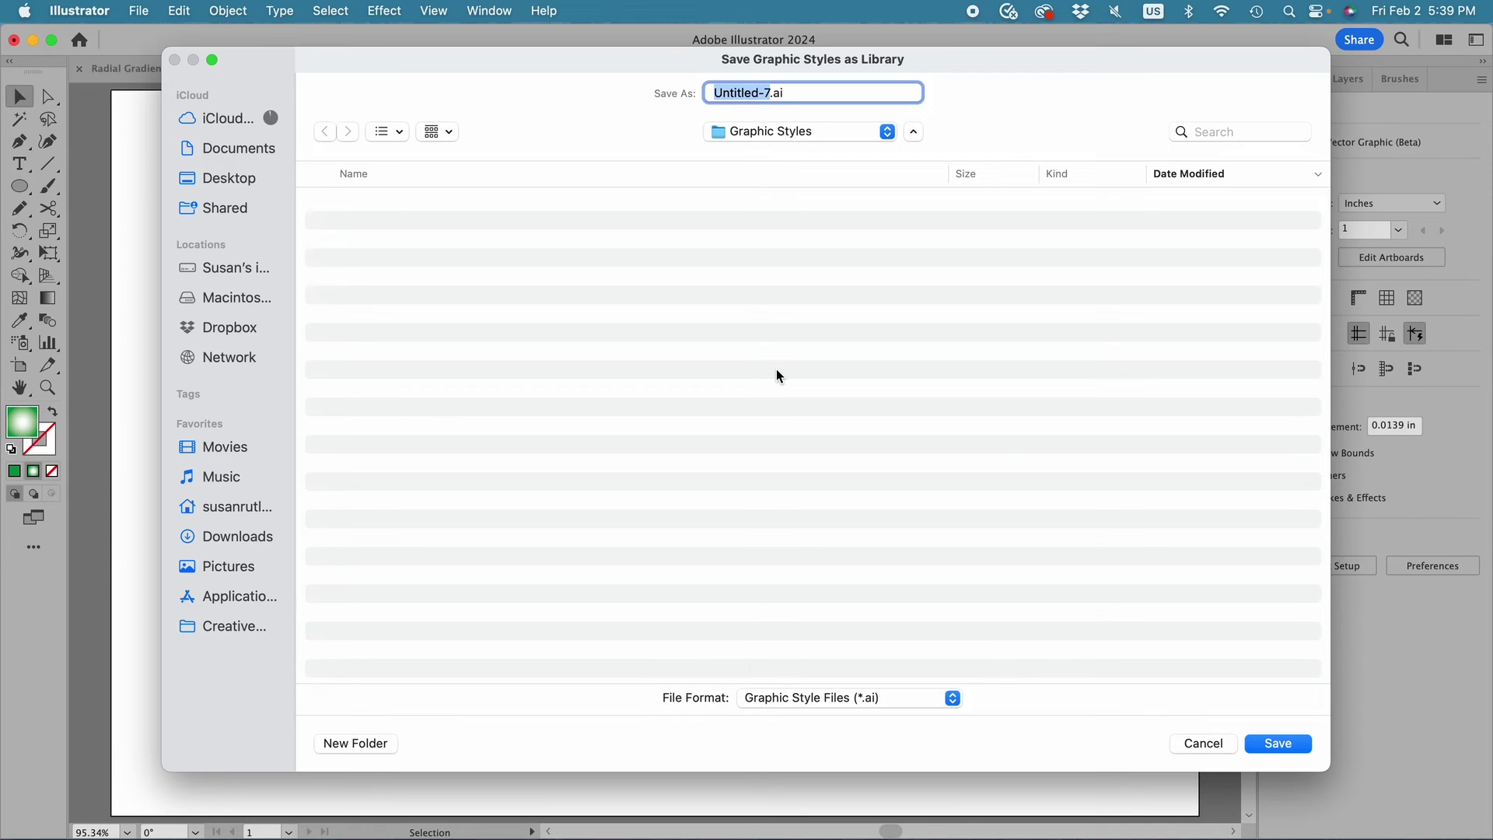
left_click(227, 178)
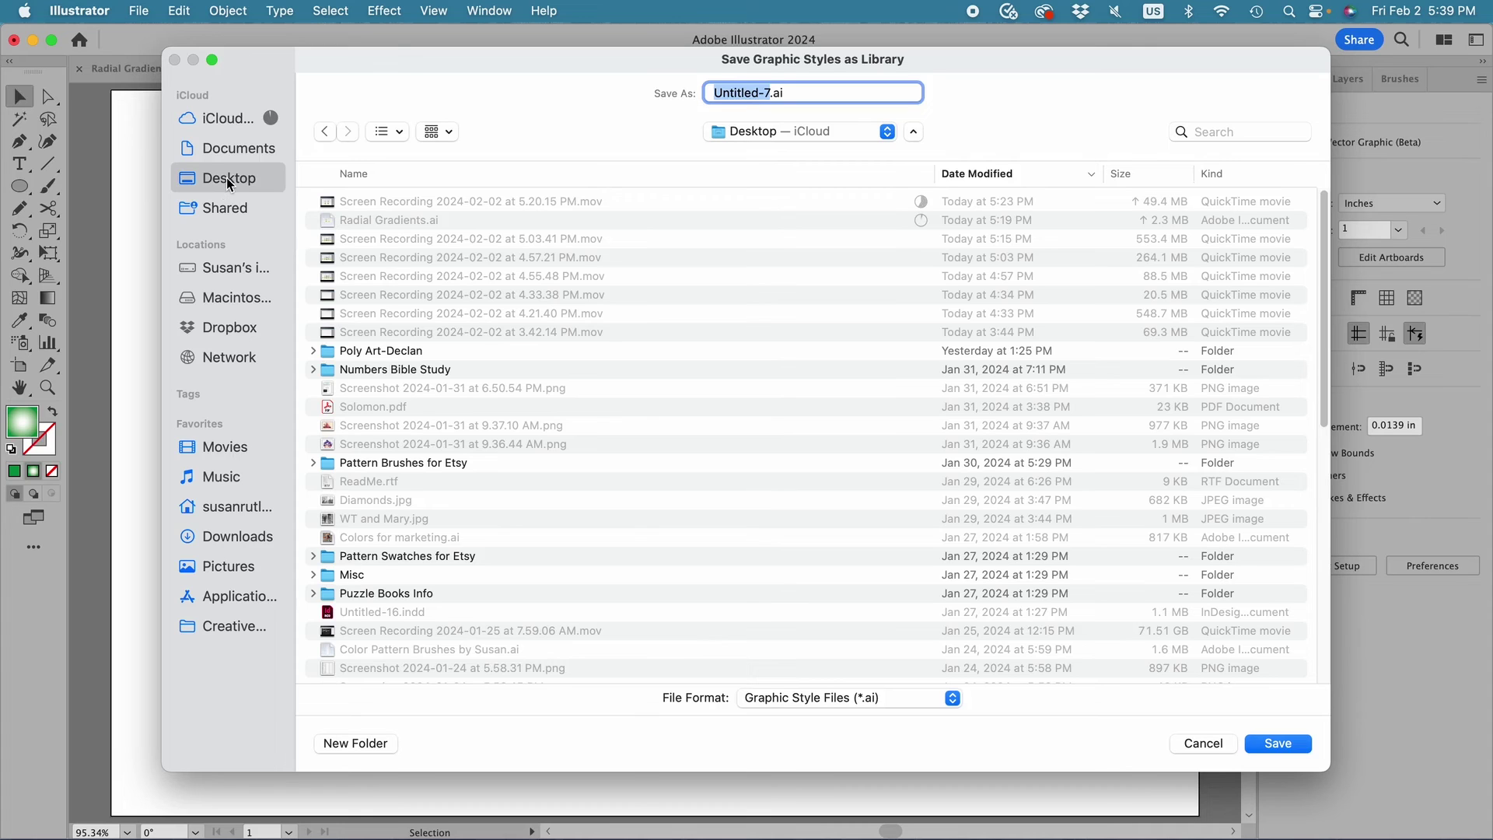
left_click(389, 745)
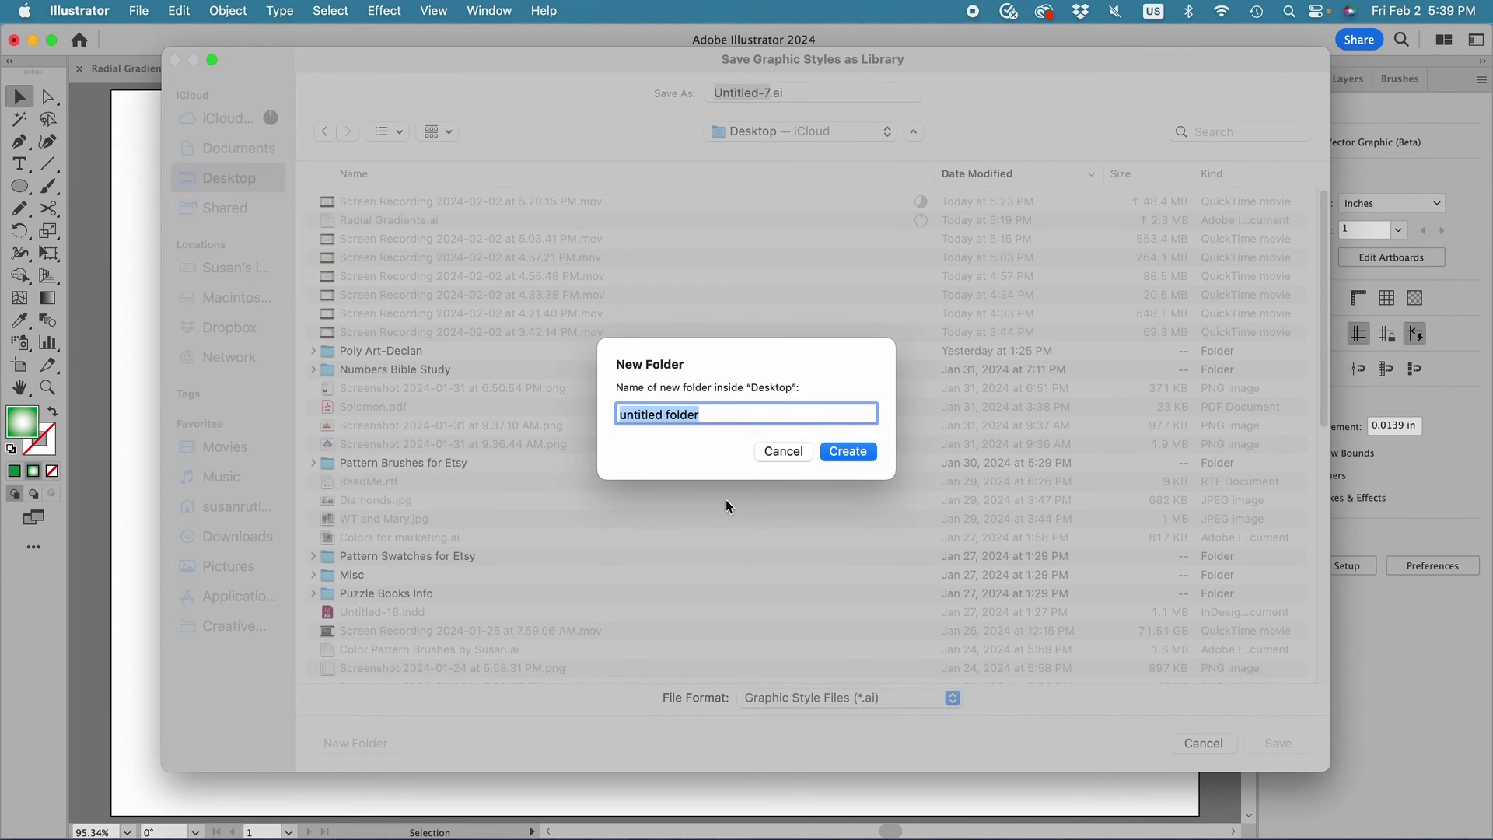
type("Susan's ")
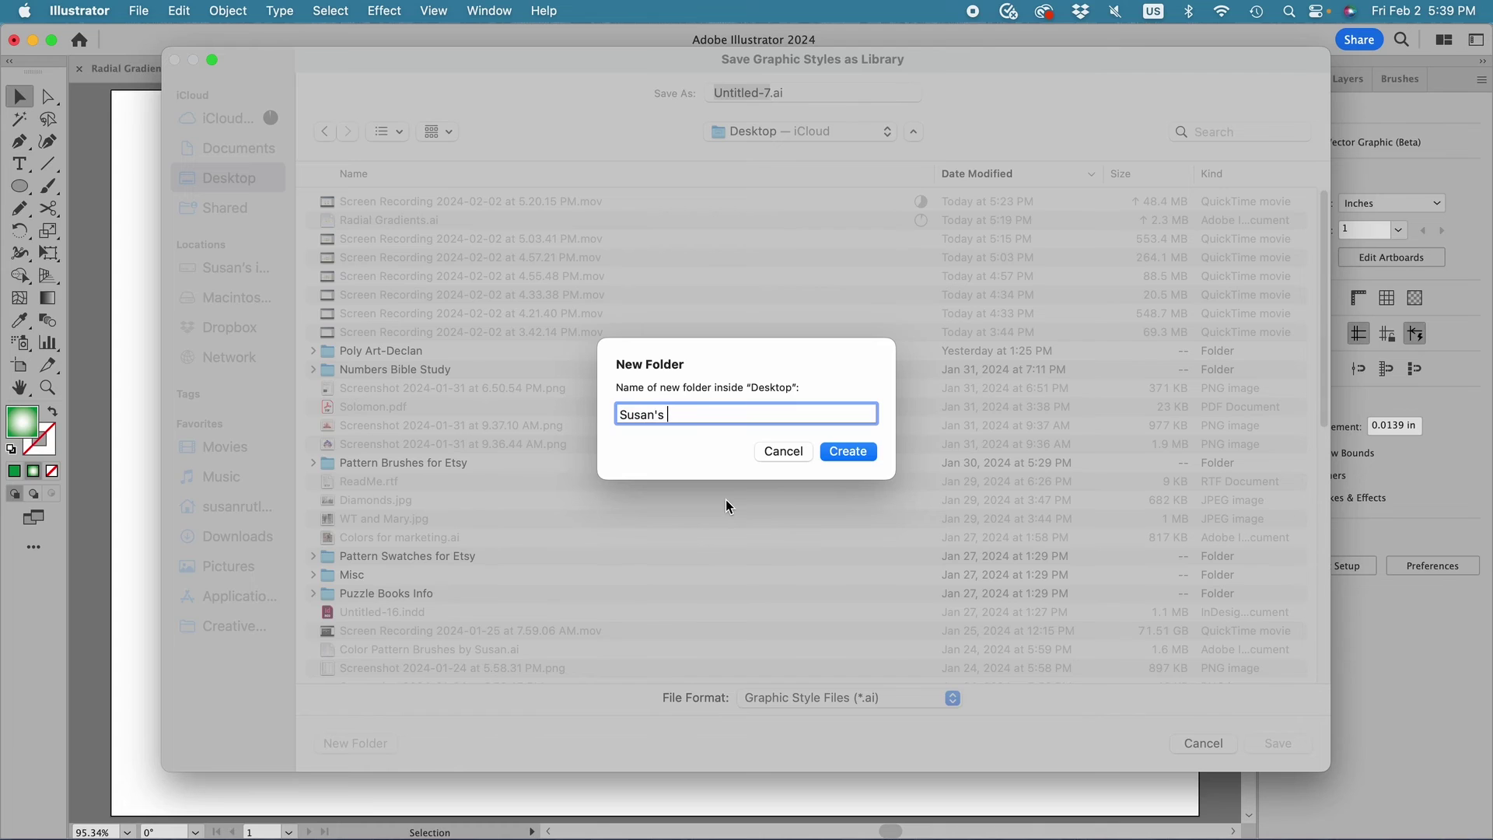
type("Gradients")
left_click(860, 457)
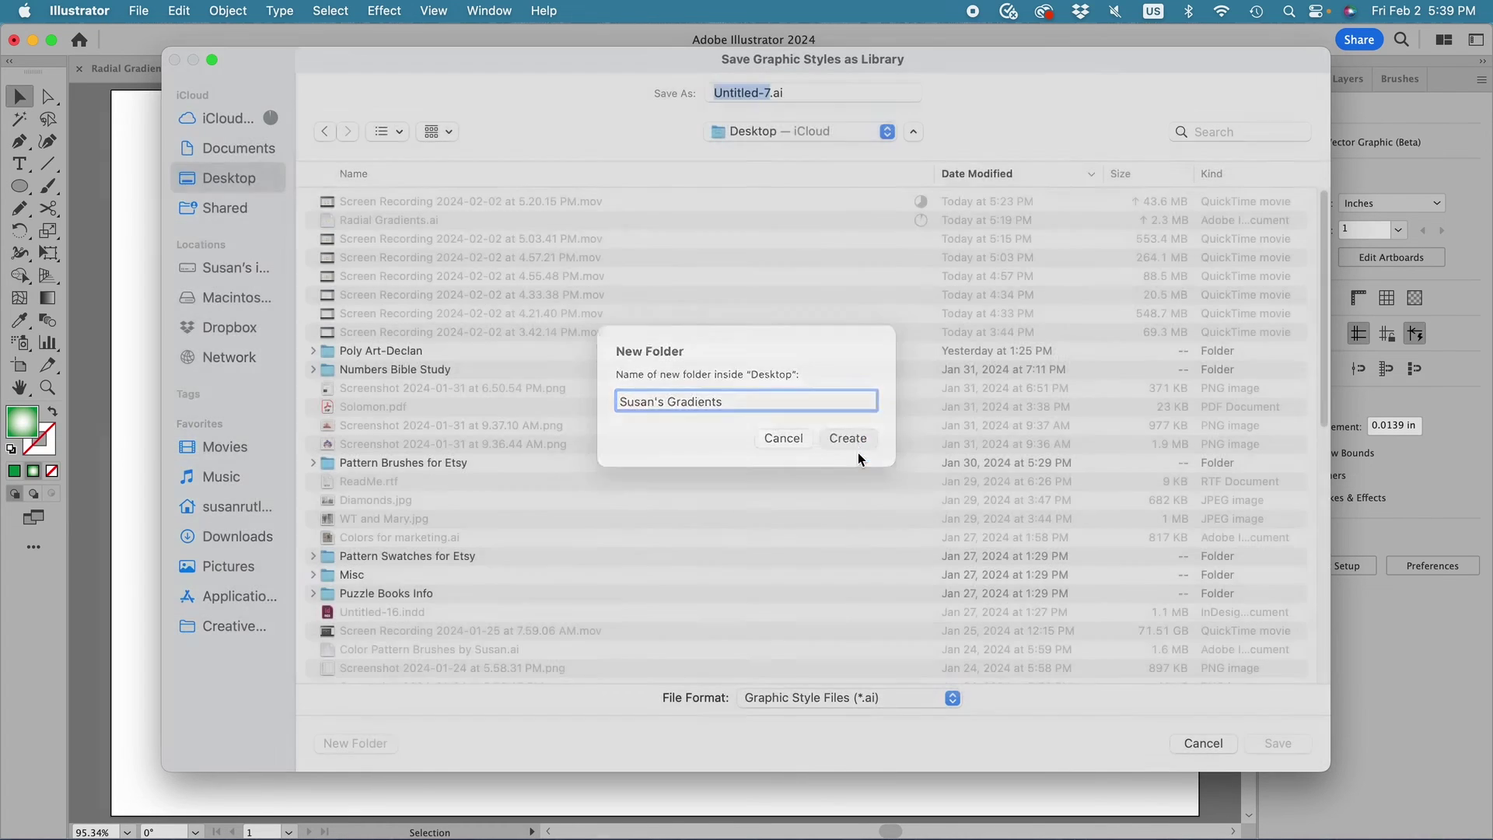
key("BackSpace")
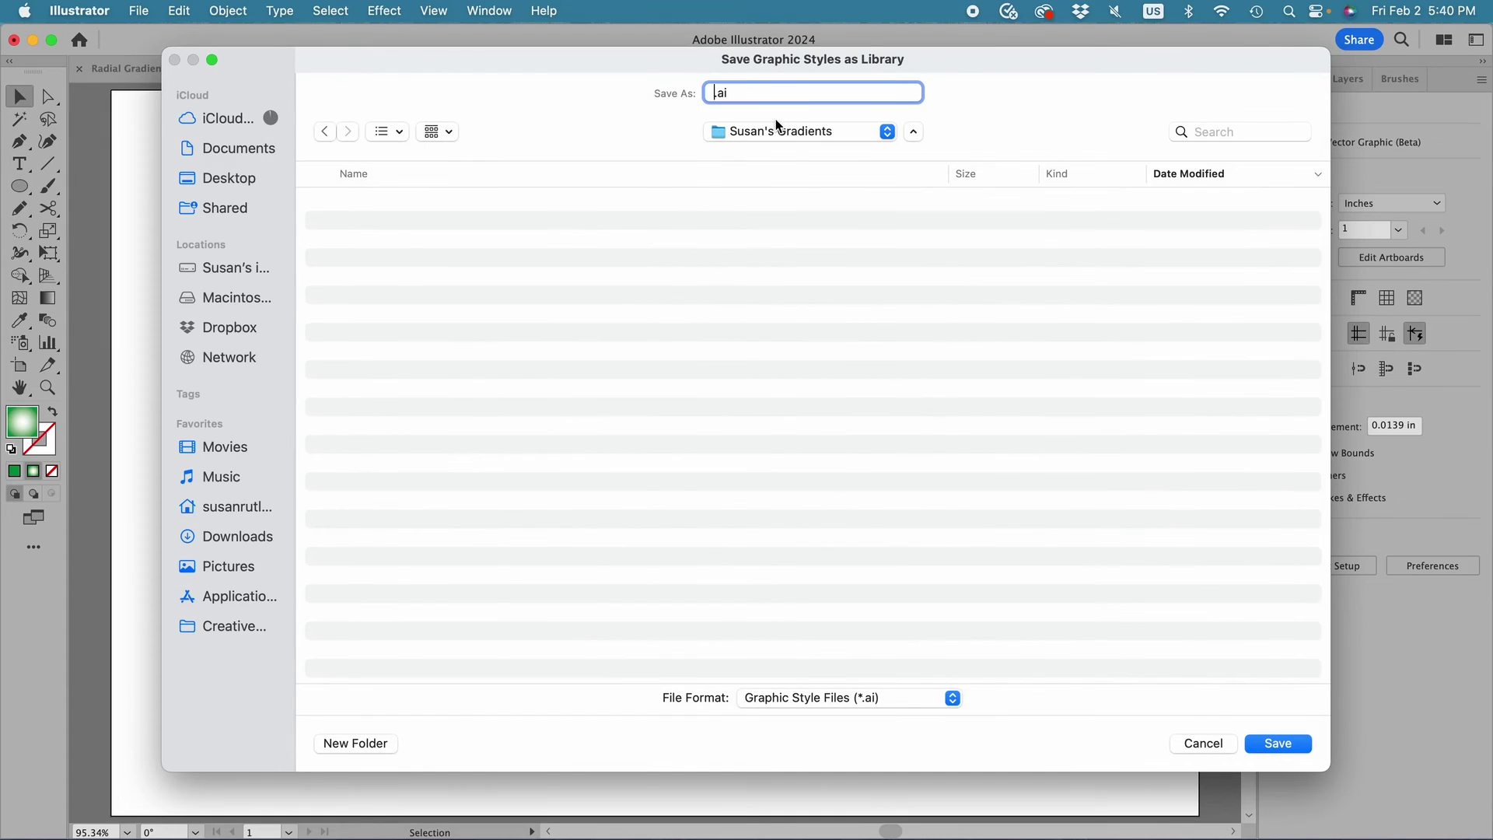
type("Light ")
type("Gradients")
left_click(1280, 741)
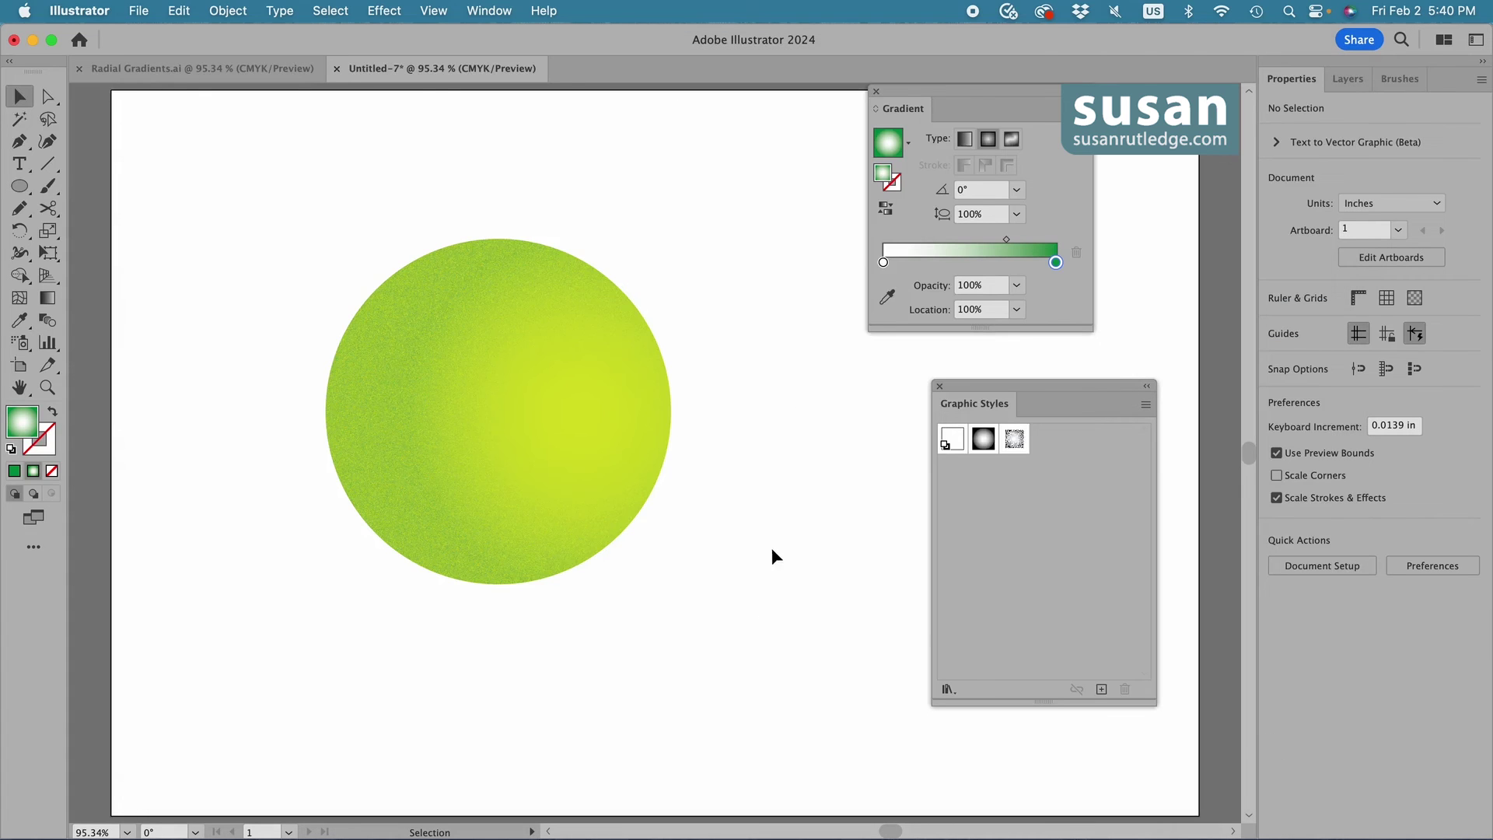
- Create a new blank document
left_click(138, 10)
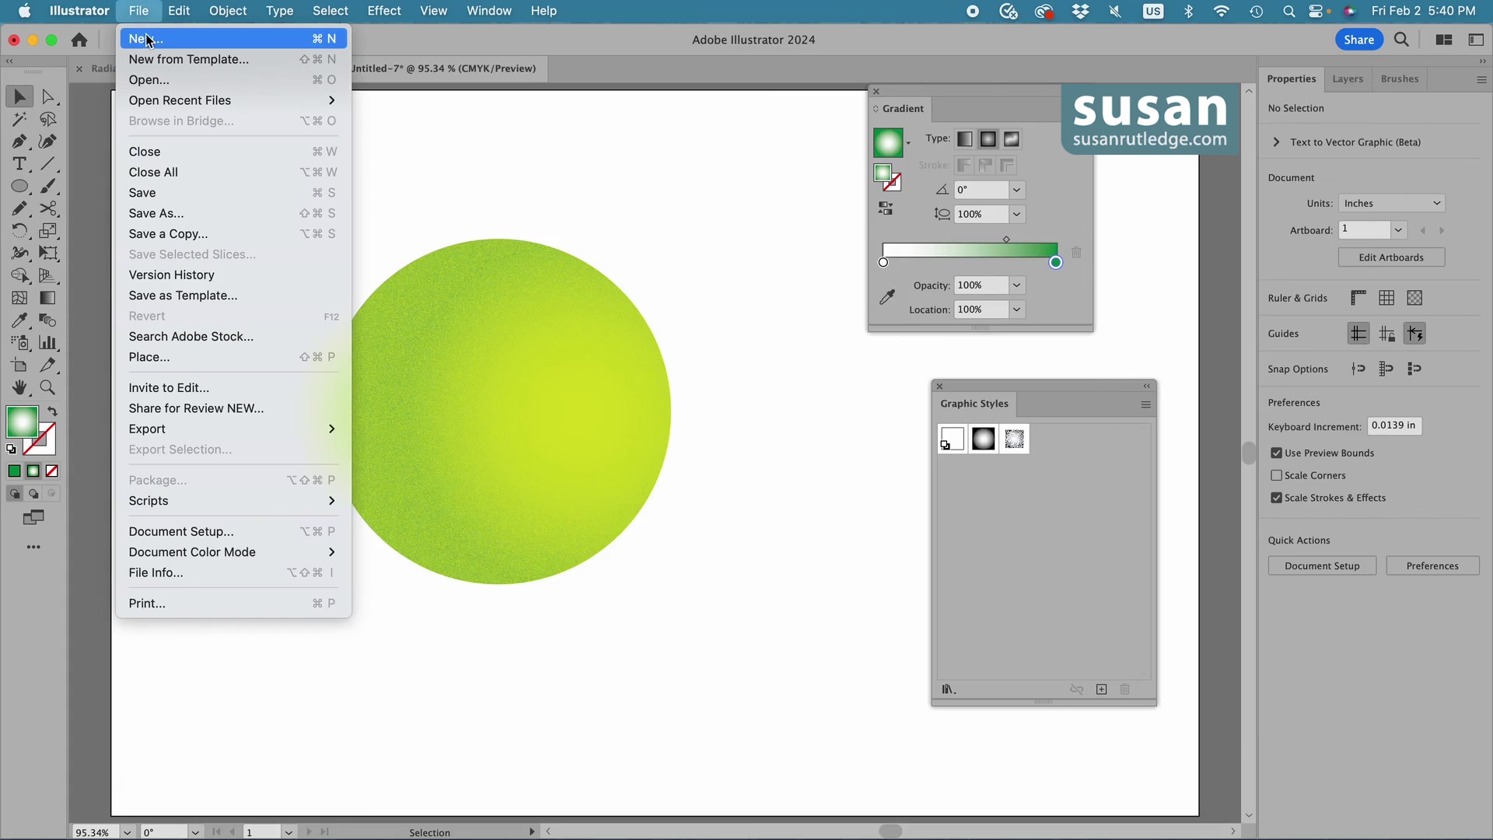
left_click(147, 40)
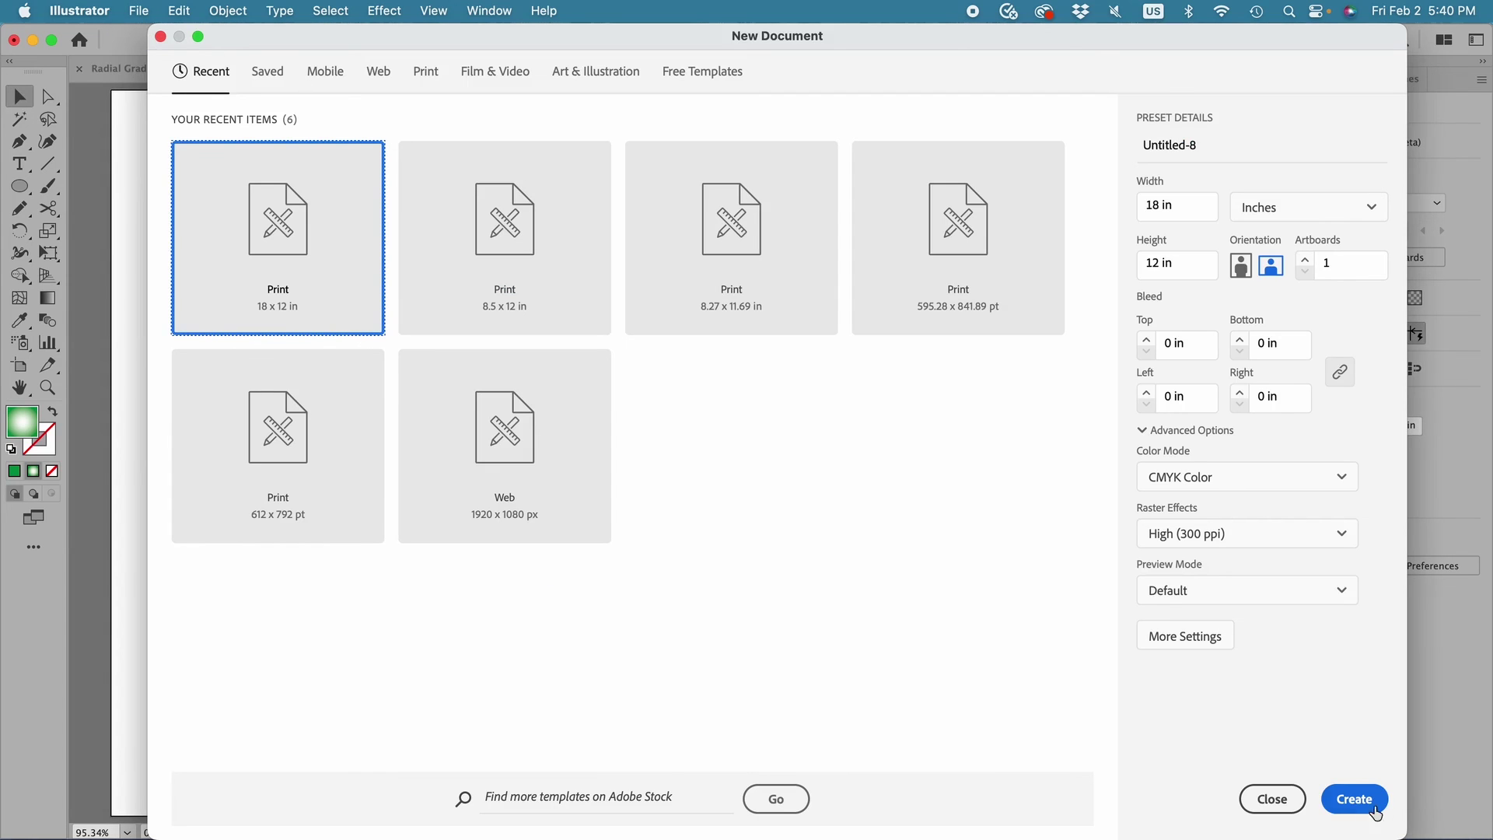
left_click(1369, 803)
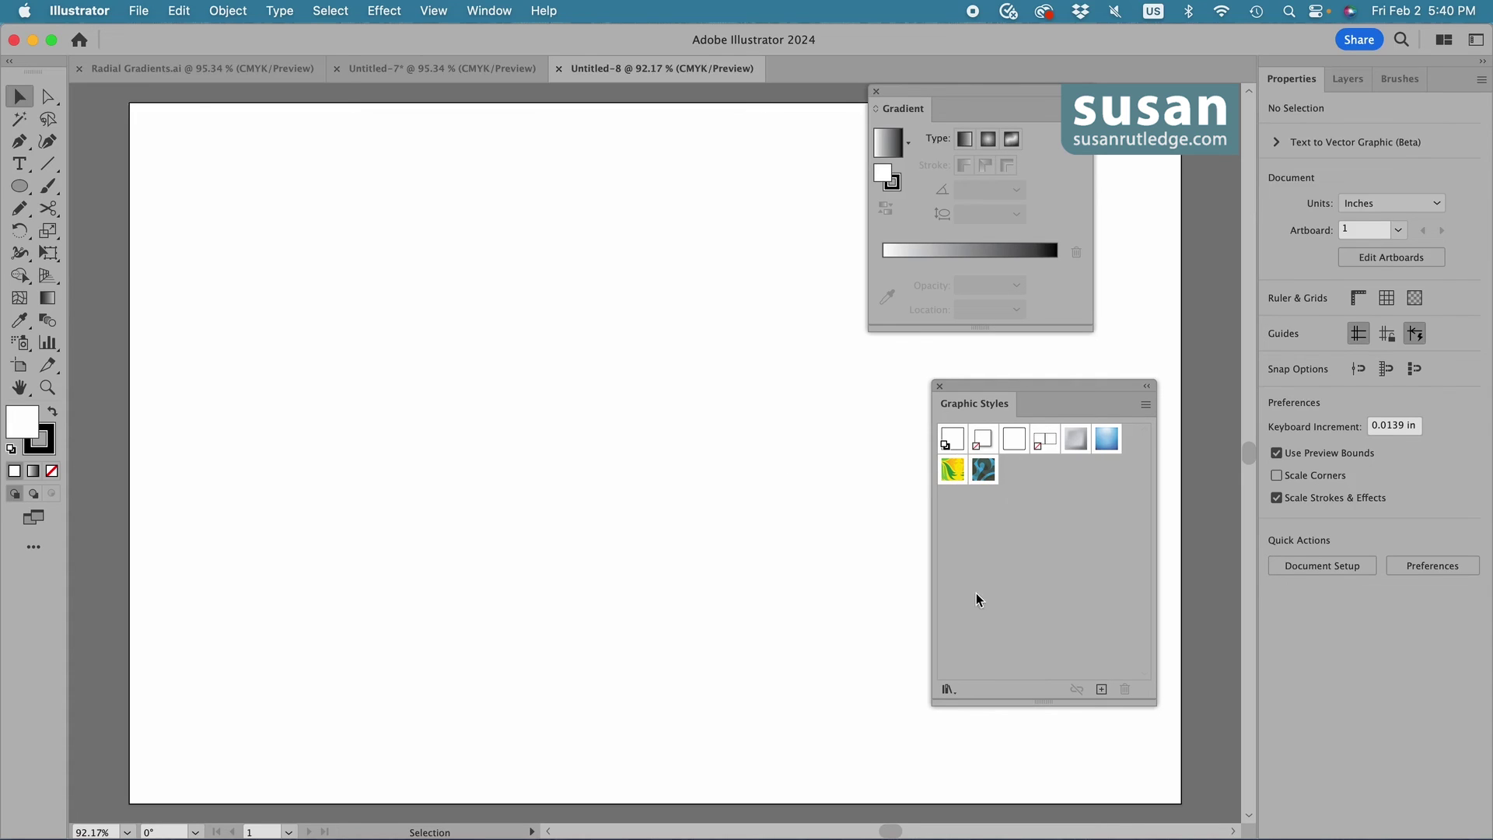
- Open the Light Gradients.ai style library from the Desktop gradients folder
left_click(1145, 404)
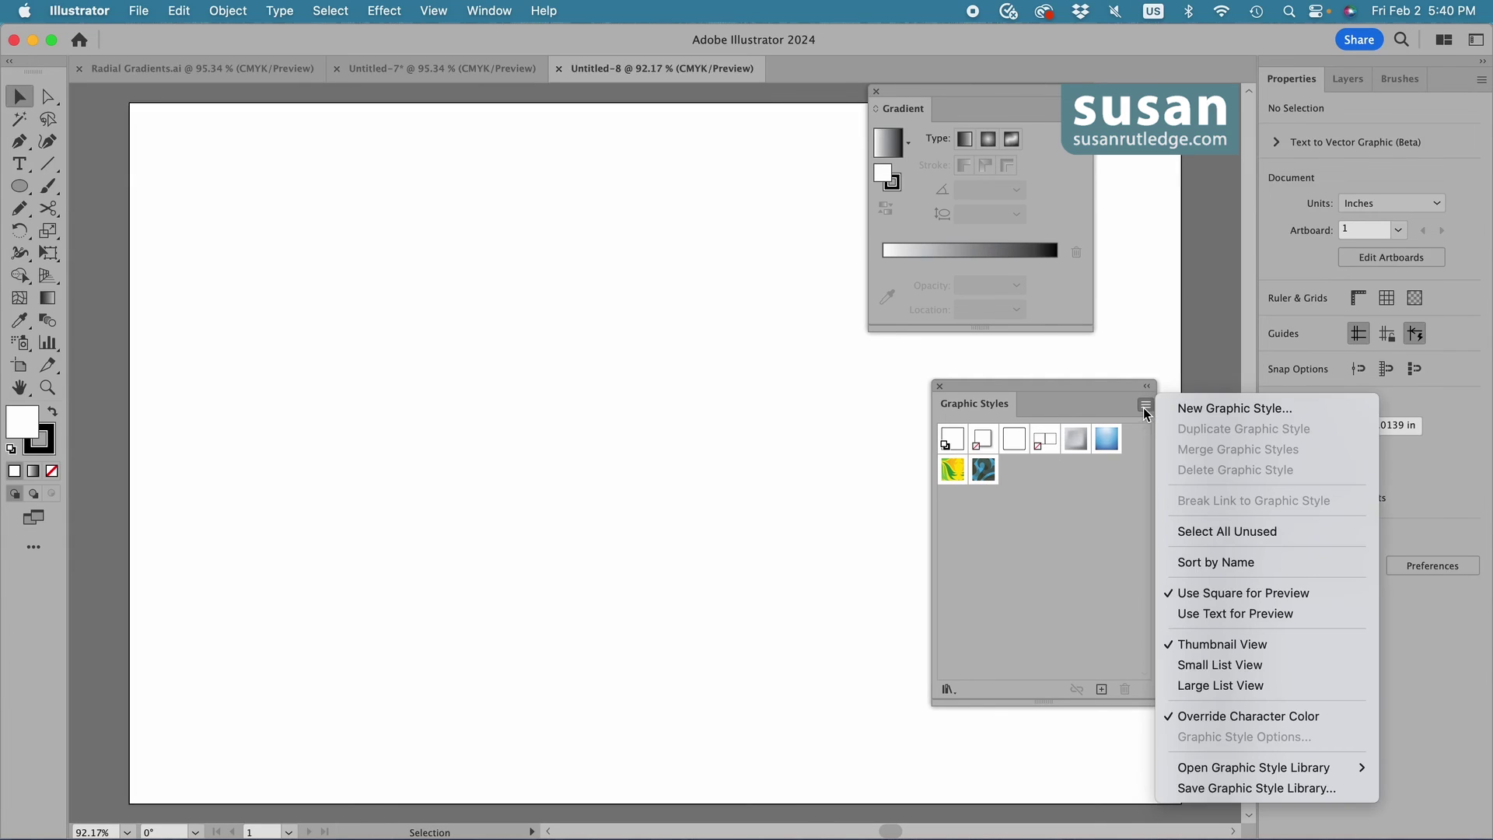
mouse_move(1253, 767)
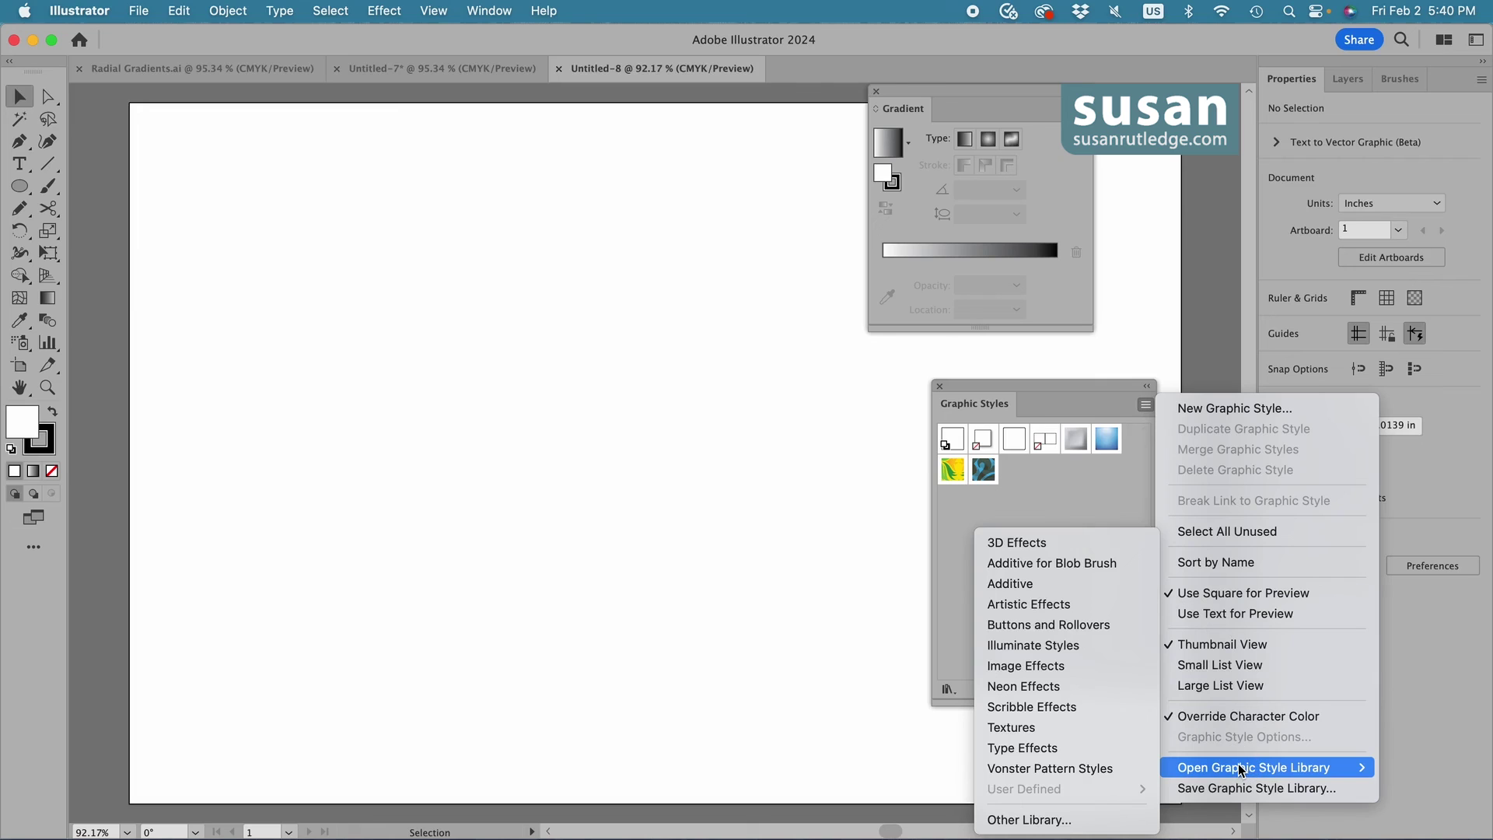
left_click(1054, 821)
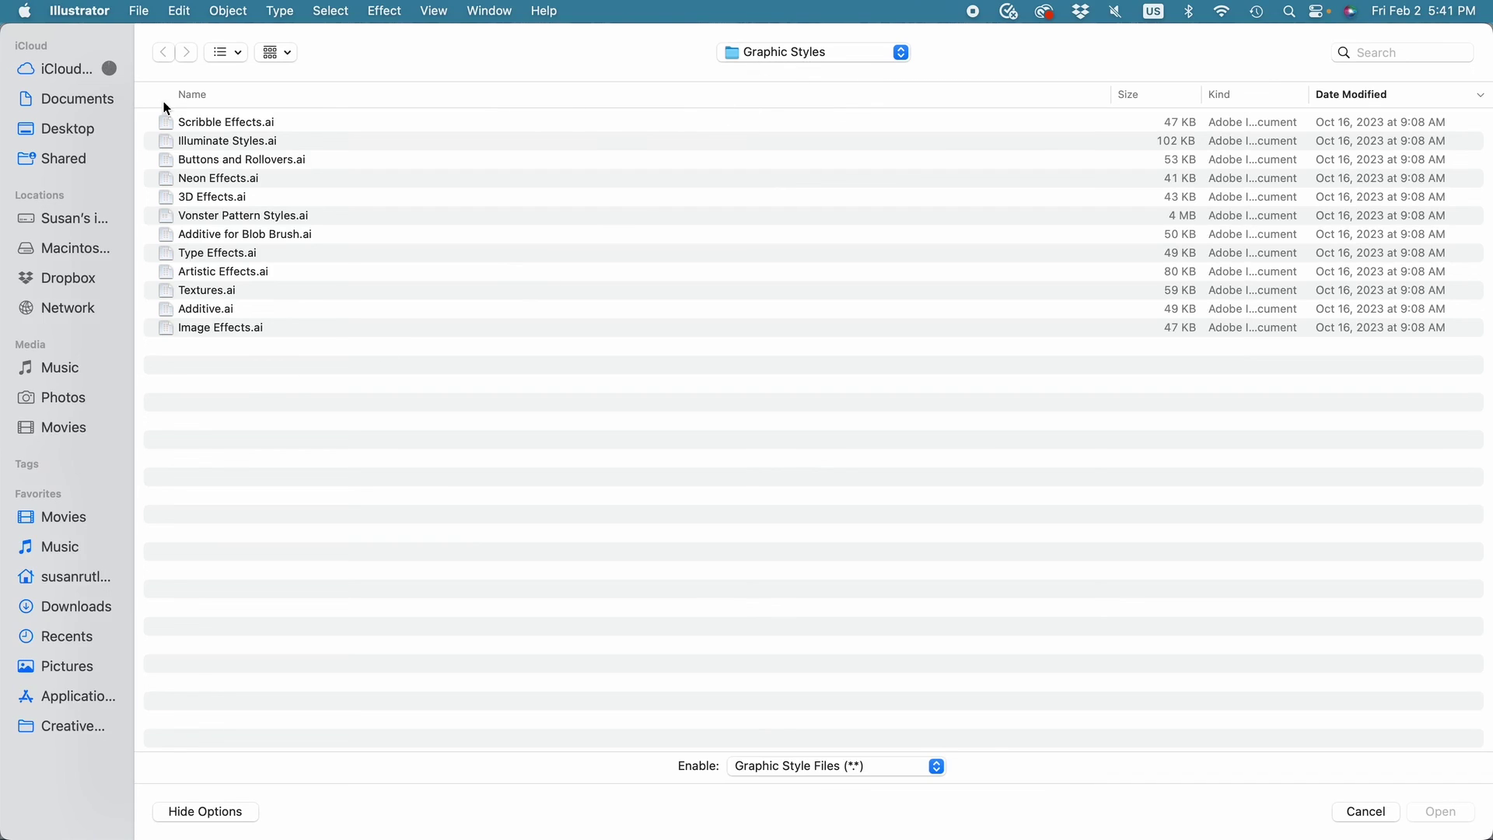
left_click(72, 133)
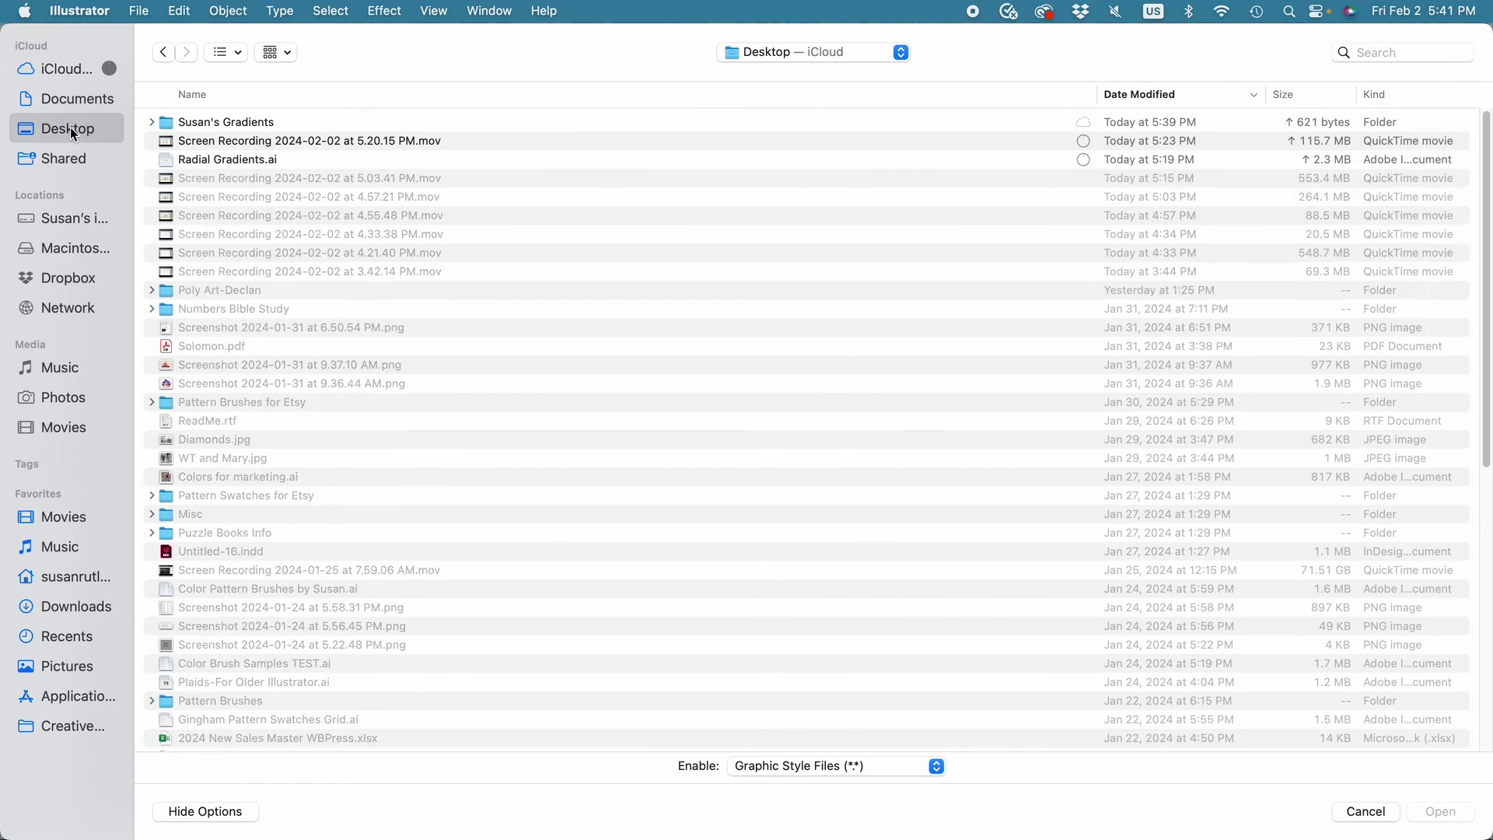
left_click(232, 121)
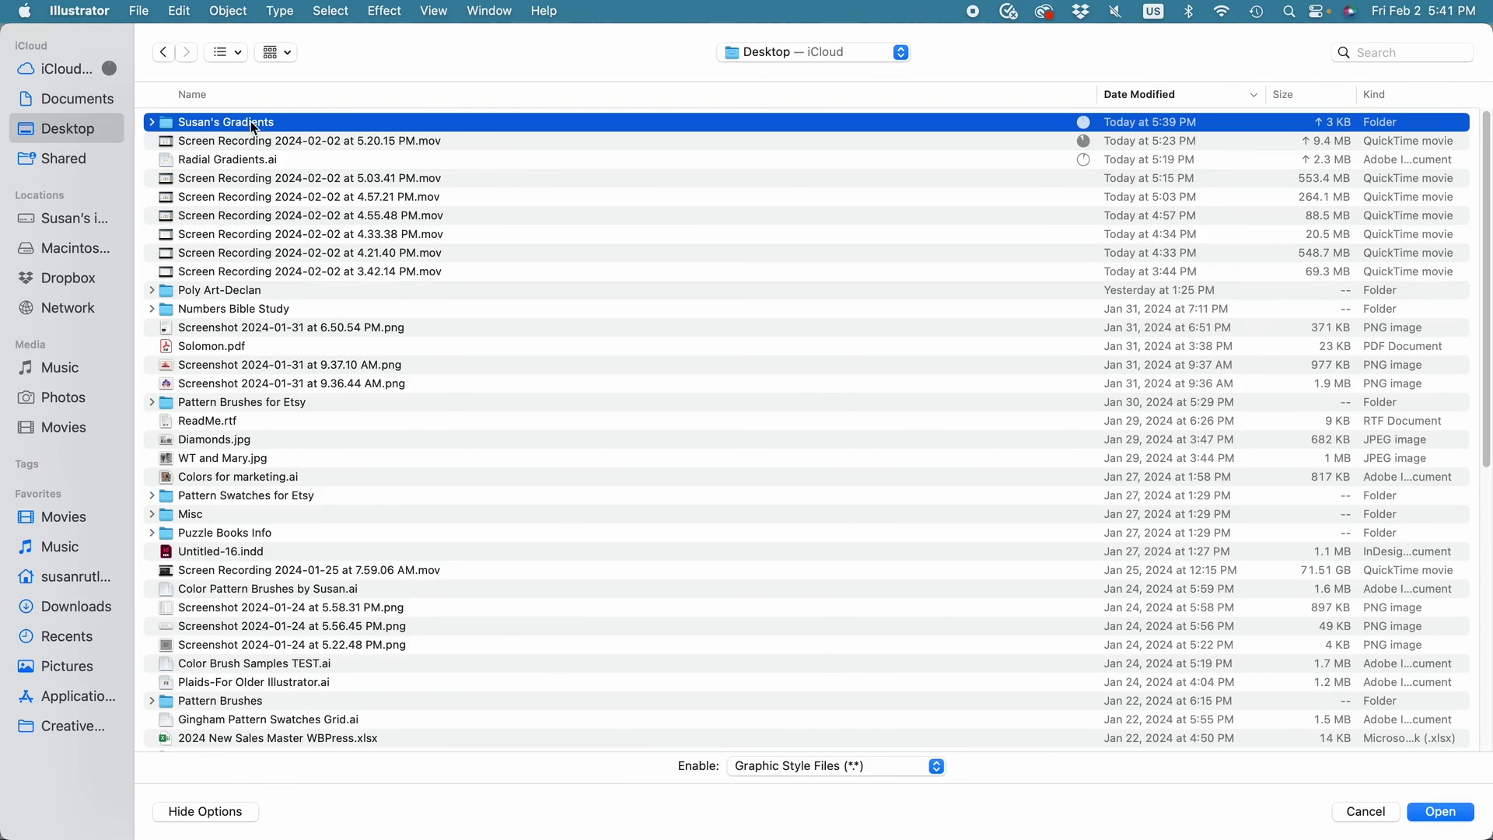
left_click(152, 122)
left_click(229, 143)
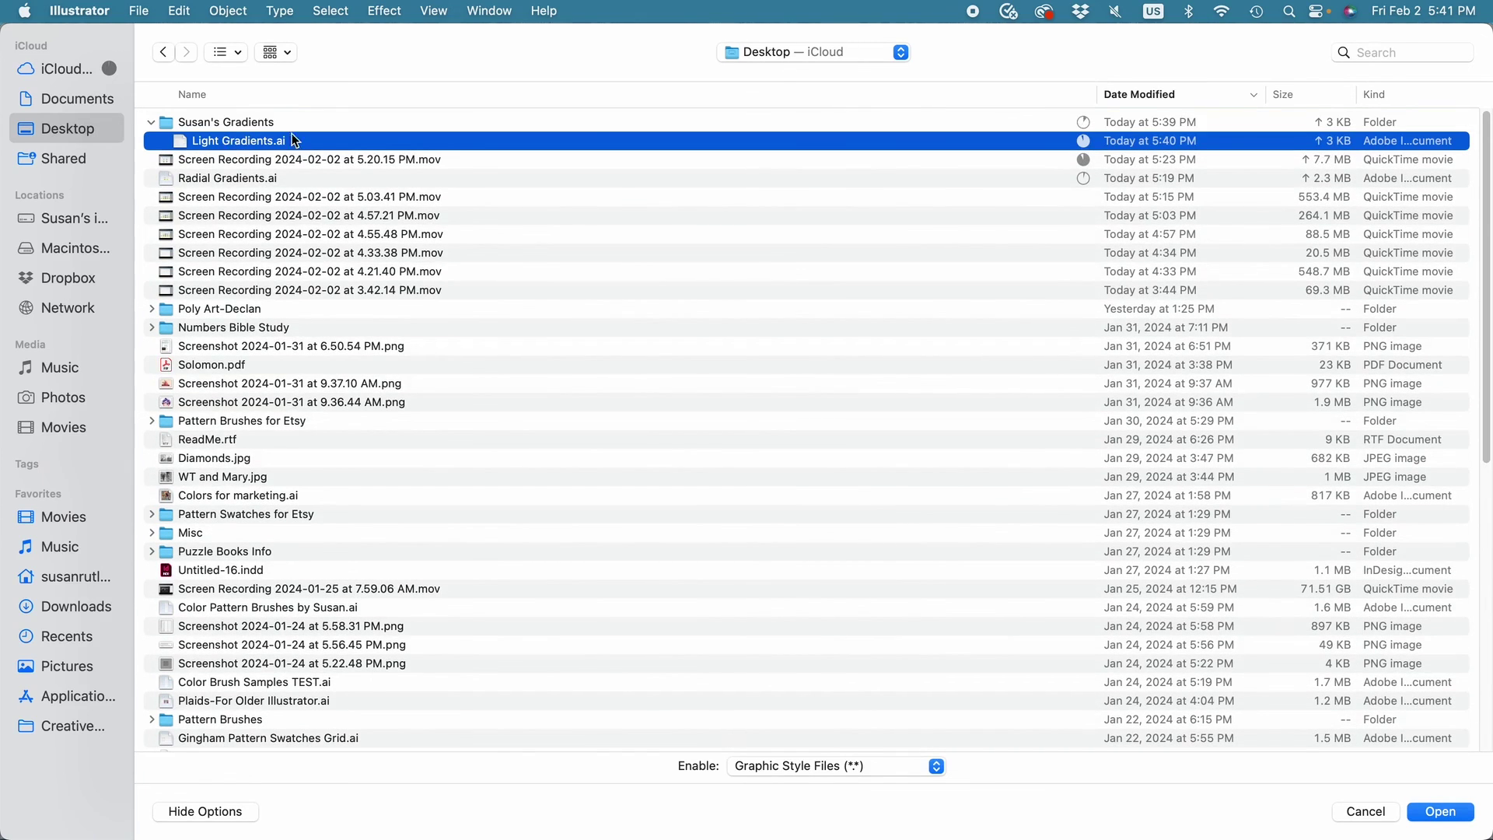
left_click(1440, 813)
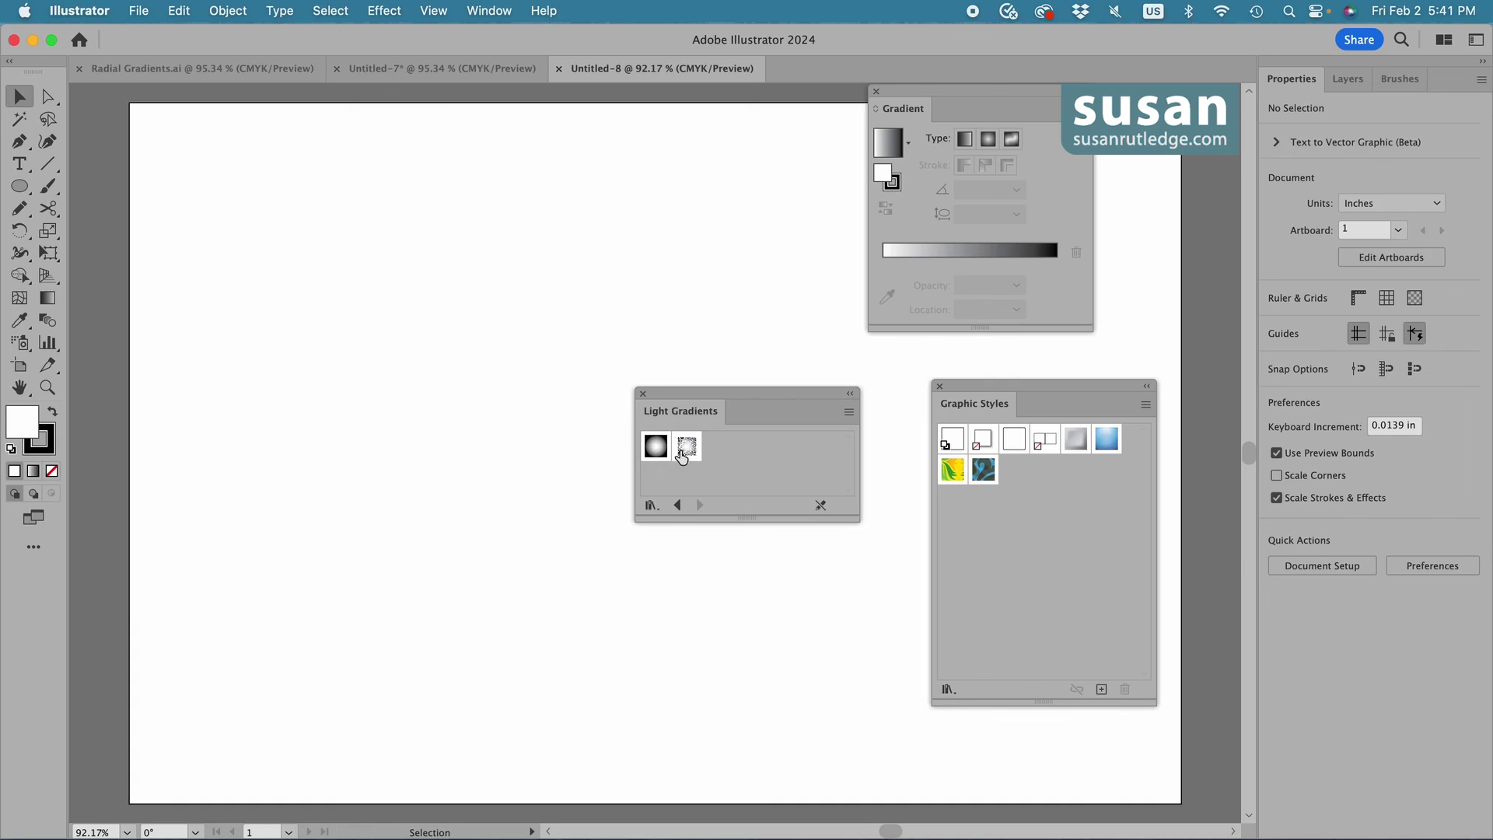
- Dock the Light Gradients library panel as a tab in the Graphic Styles panel
left_click_drag(673, 416, 1034, 405)
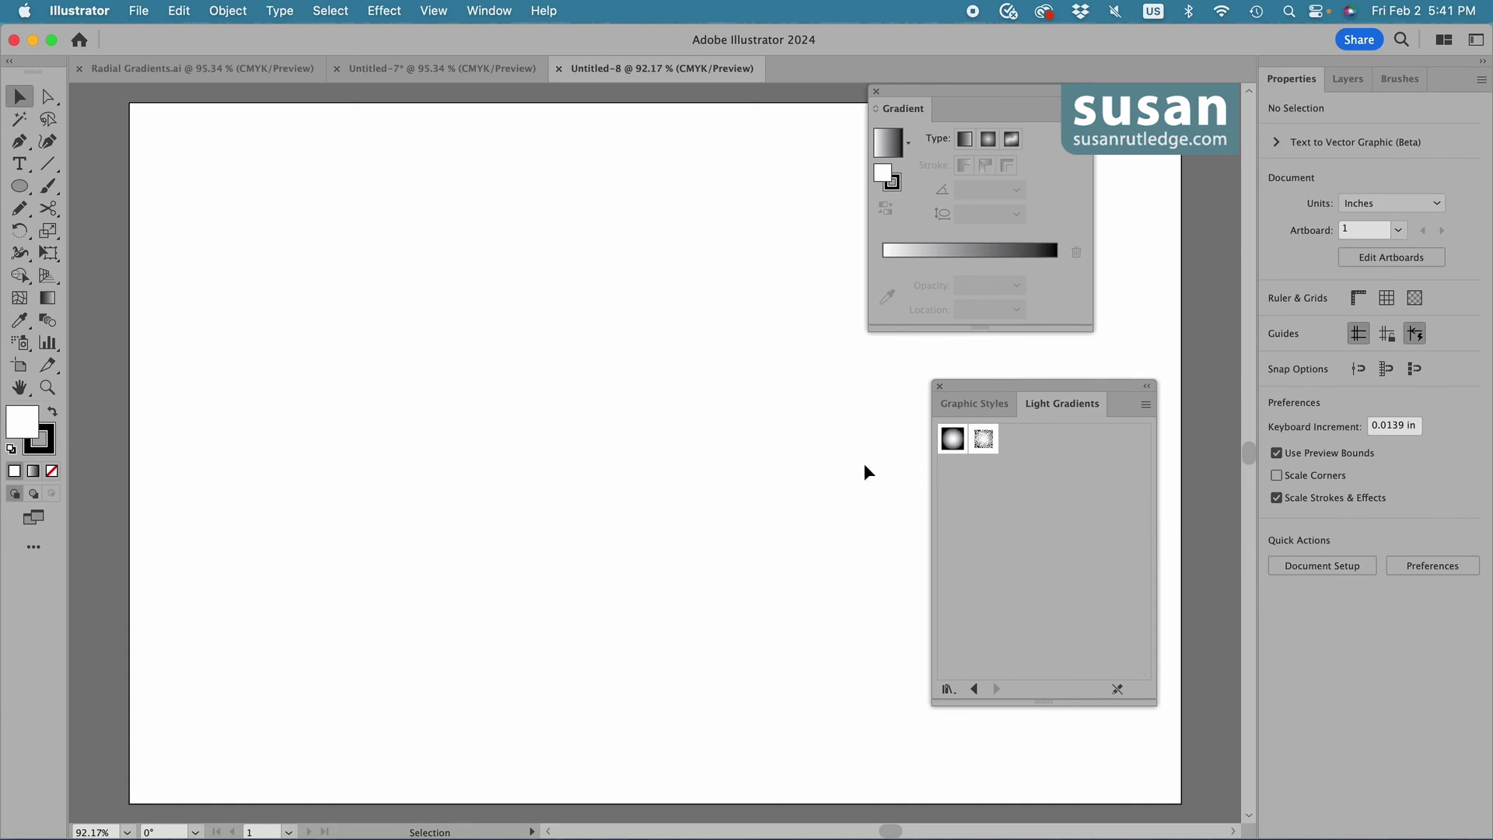